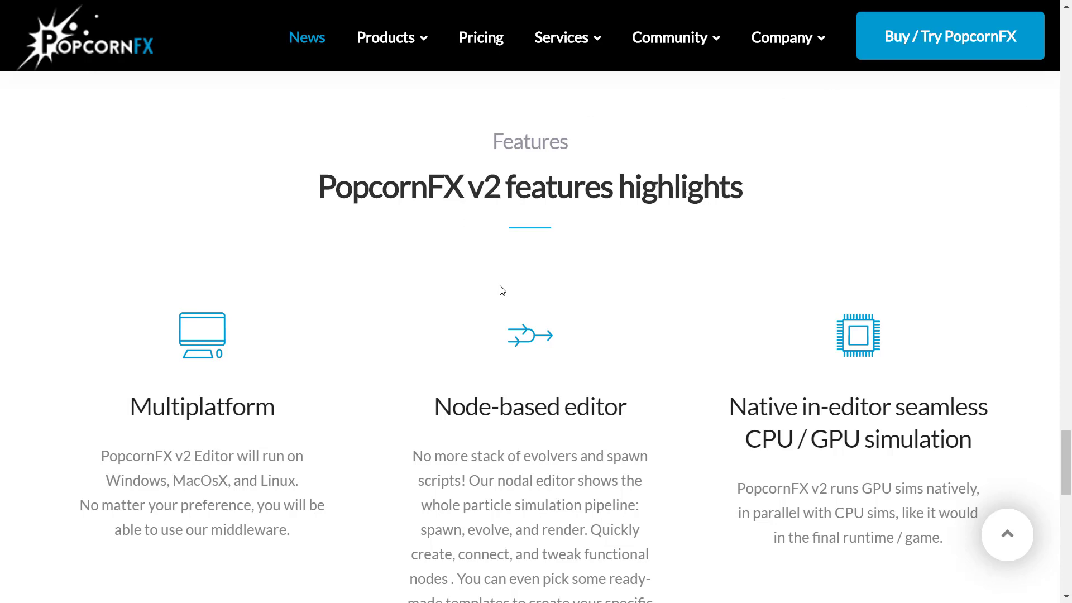
Scroll past the rendering API support and debugging & profiling highlights down to the footer.
scroll(502, 288, down, 2)
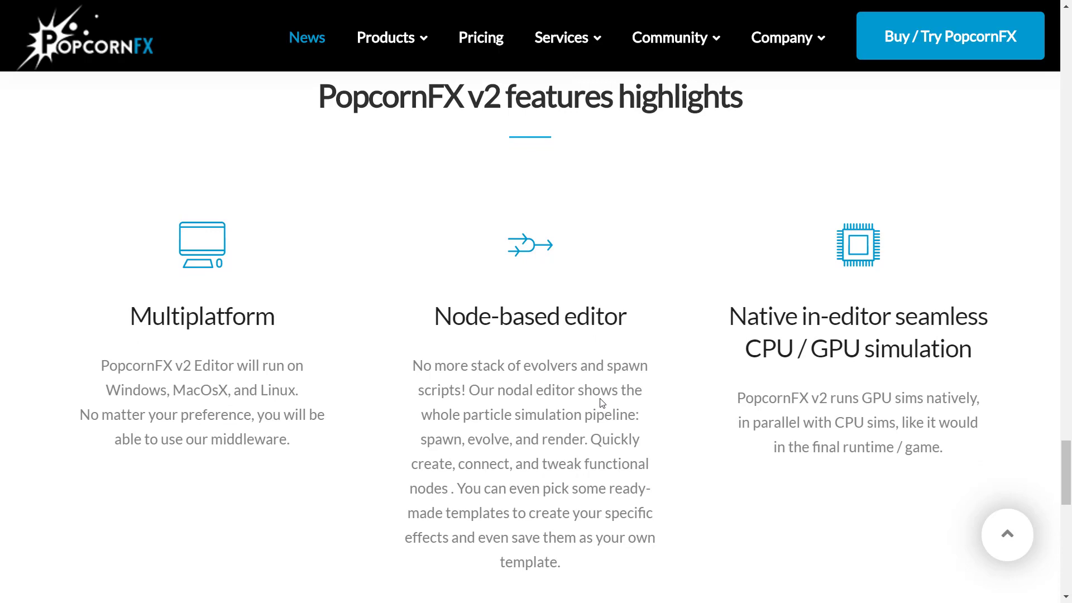
scroll(603, 391, down, 2)
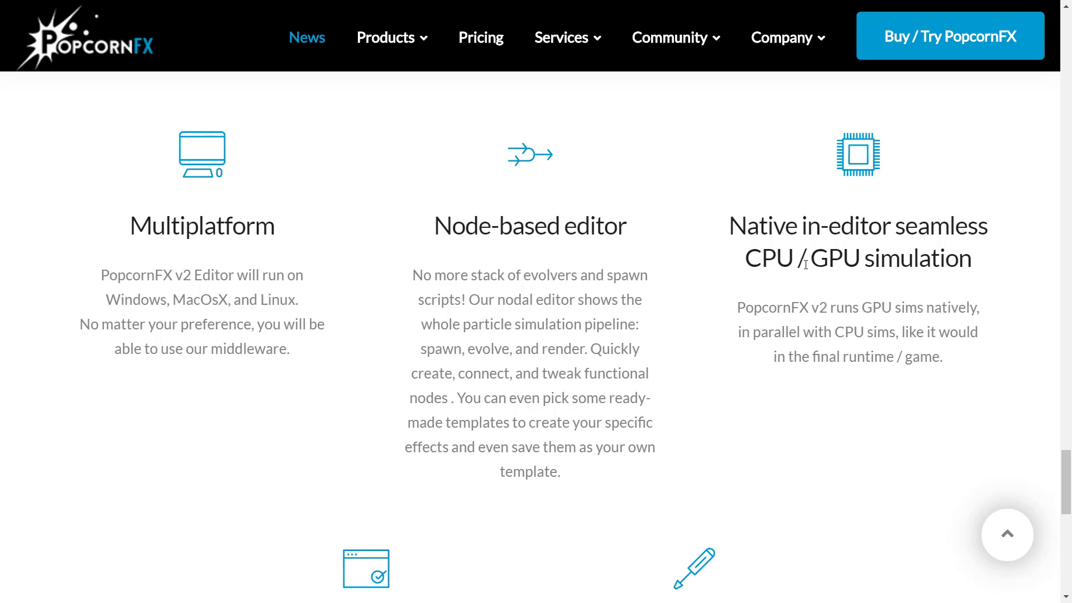
scroll(805, 265, down, 4)
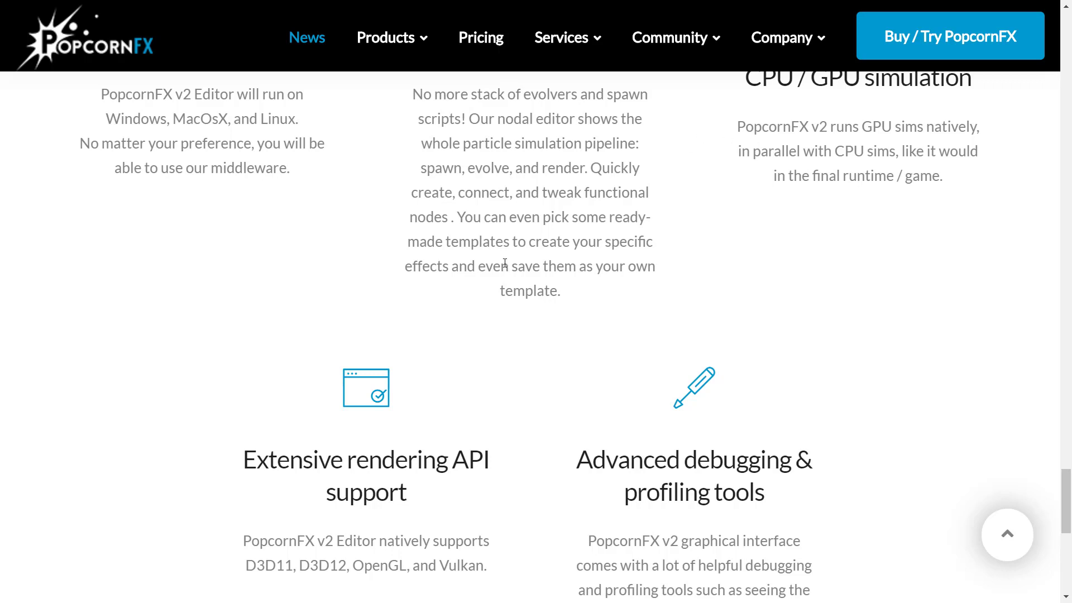
scroll(507, 260, down, 3)
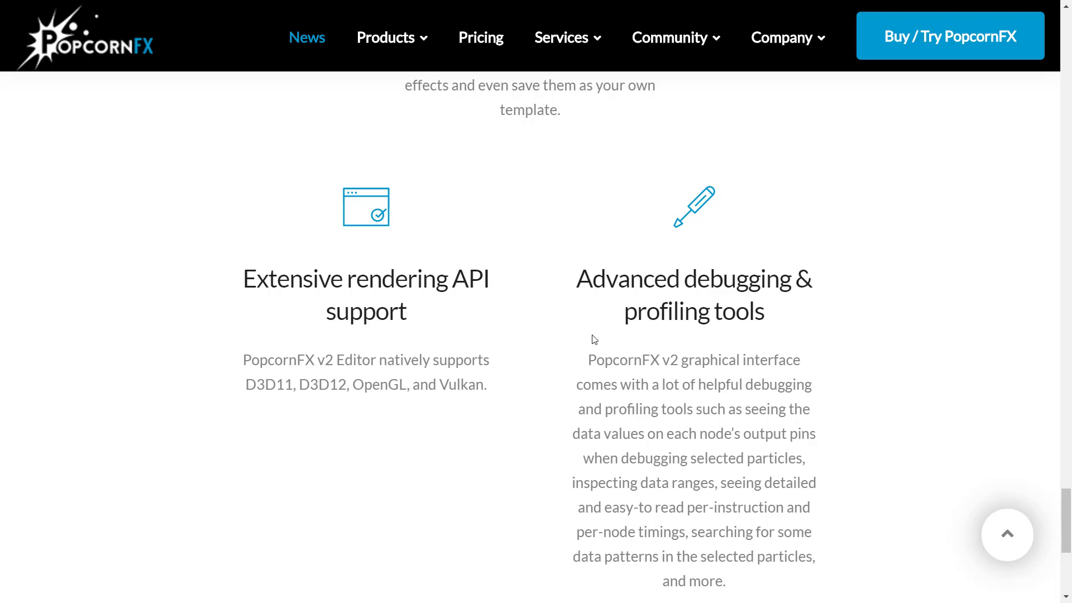
scroll(782, 318, down, 2)
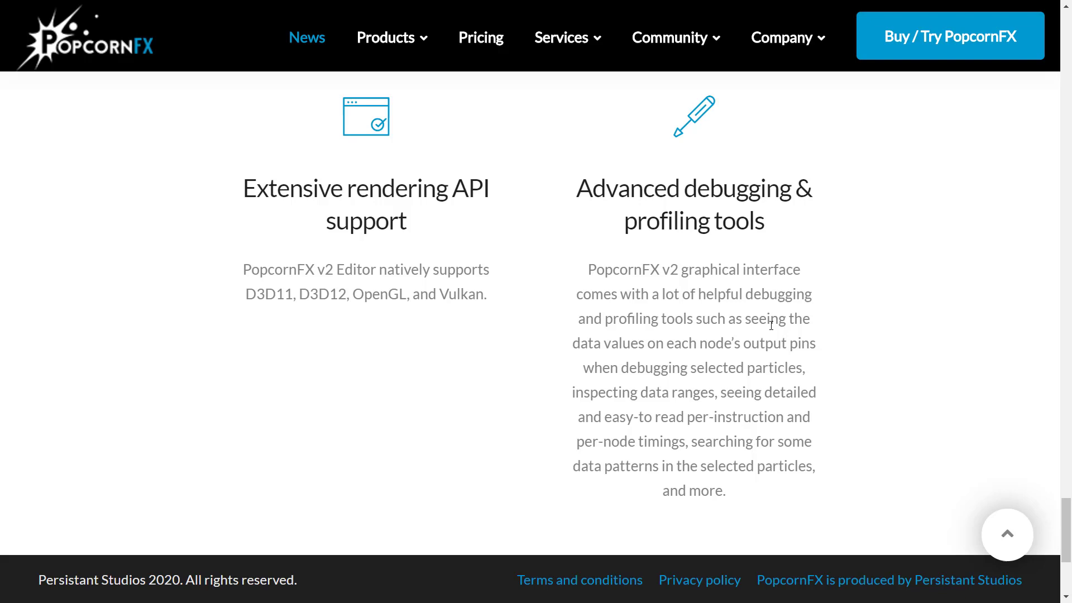
Switch to PopcornFX Editor and open the Christmas sample effect from the Content browser.
key(alt+Tab)
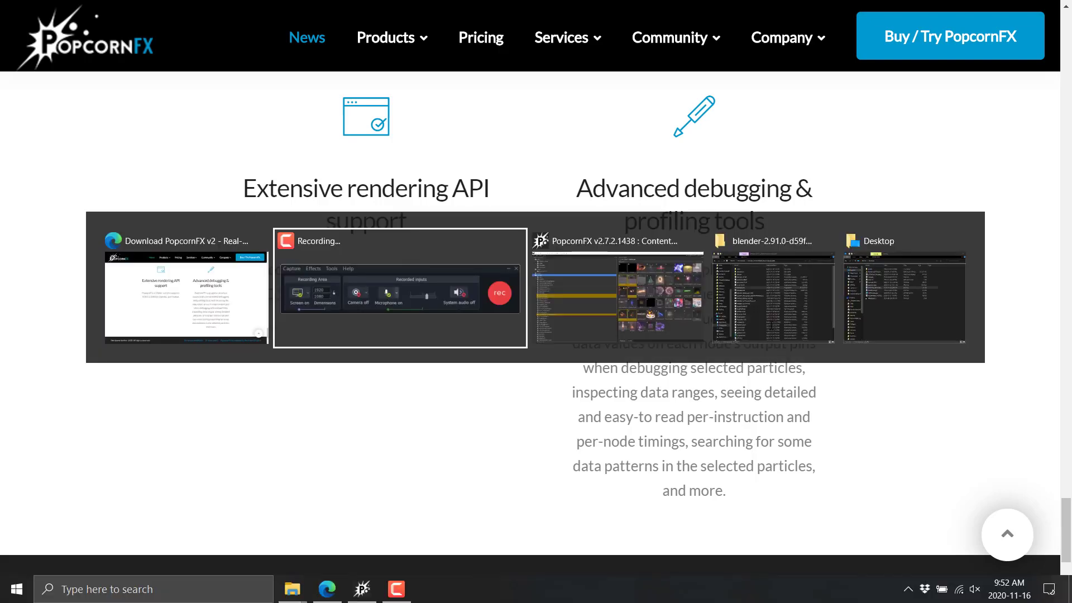
key(alt+Tab)
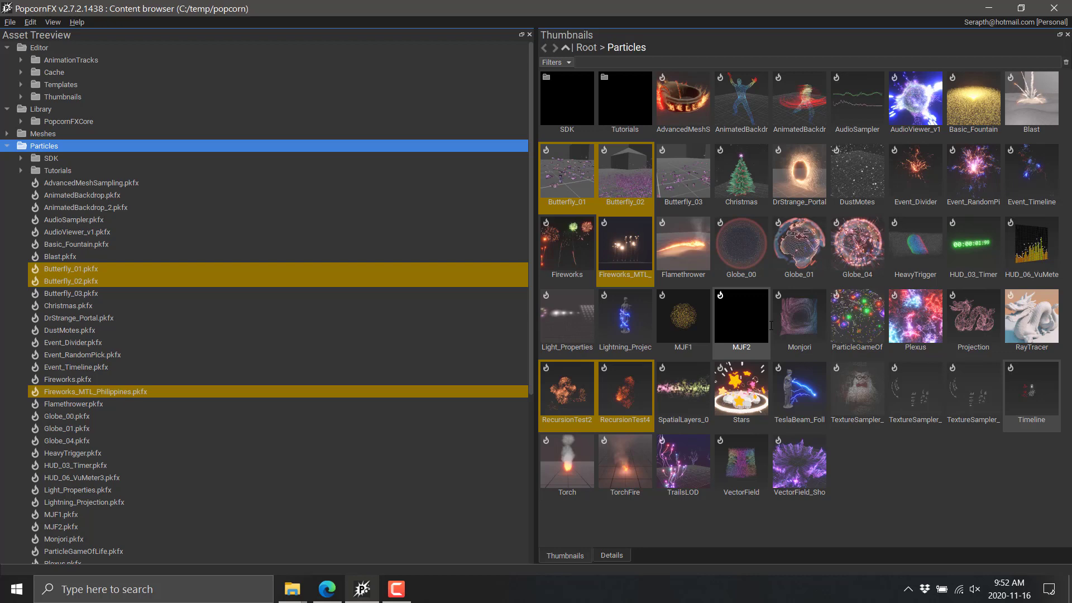
double_click(742, 182)
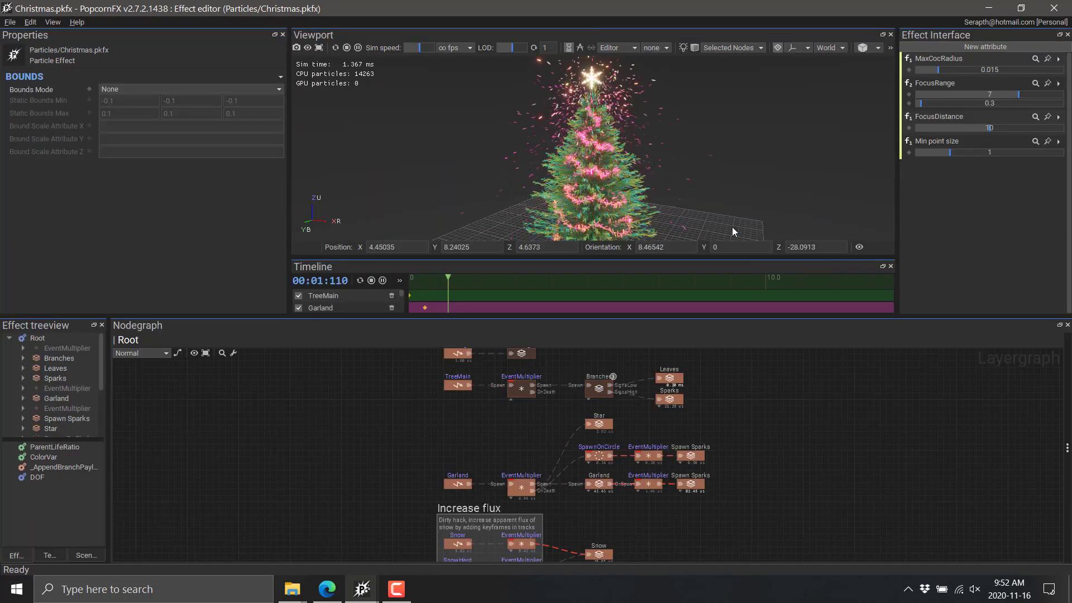
Enlarge the viewport and timeline, restart playback from the start, then enlarge the node graph.
drag(747, 317, 753, 494)
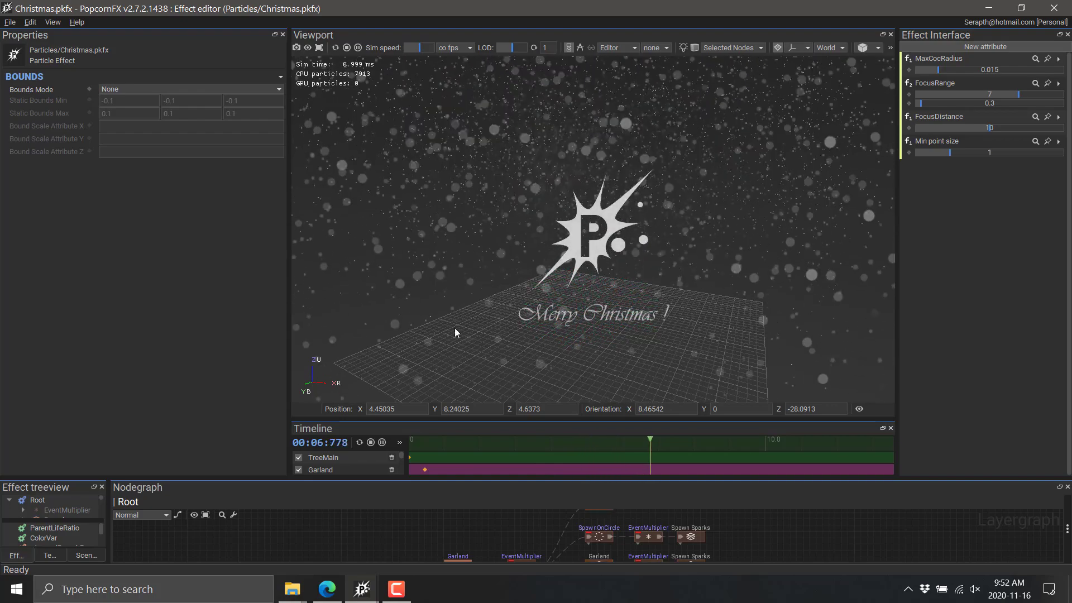
click(359, 443)
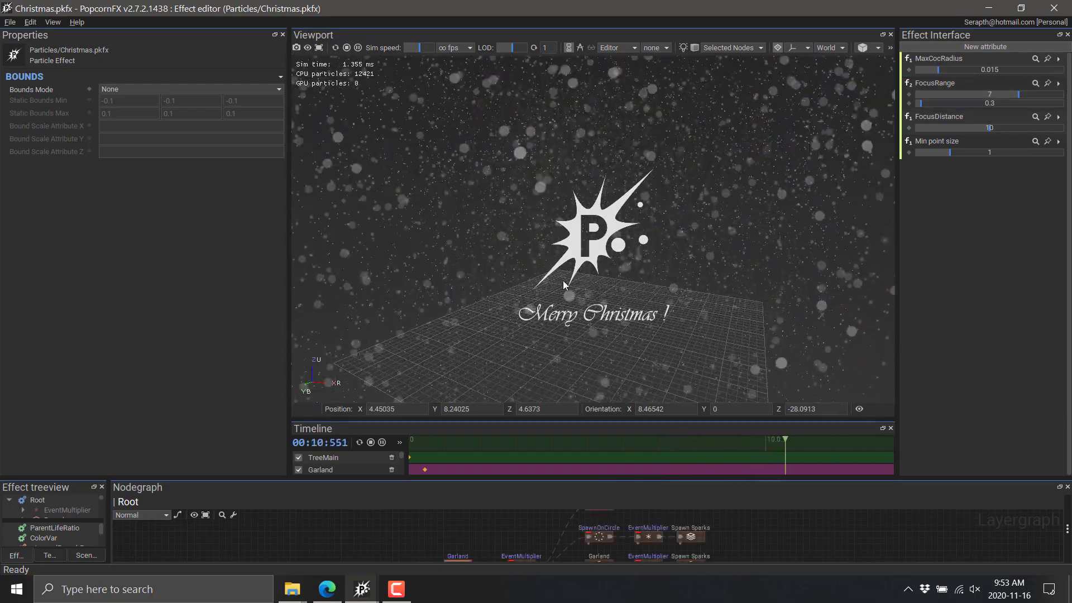
drag(609, 426, 609, 188)
Select the TreeMain node and centre the tree nodes in the Root graph.
click(396, 424)
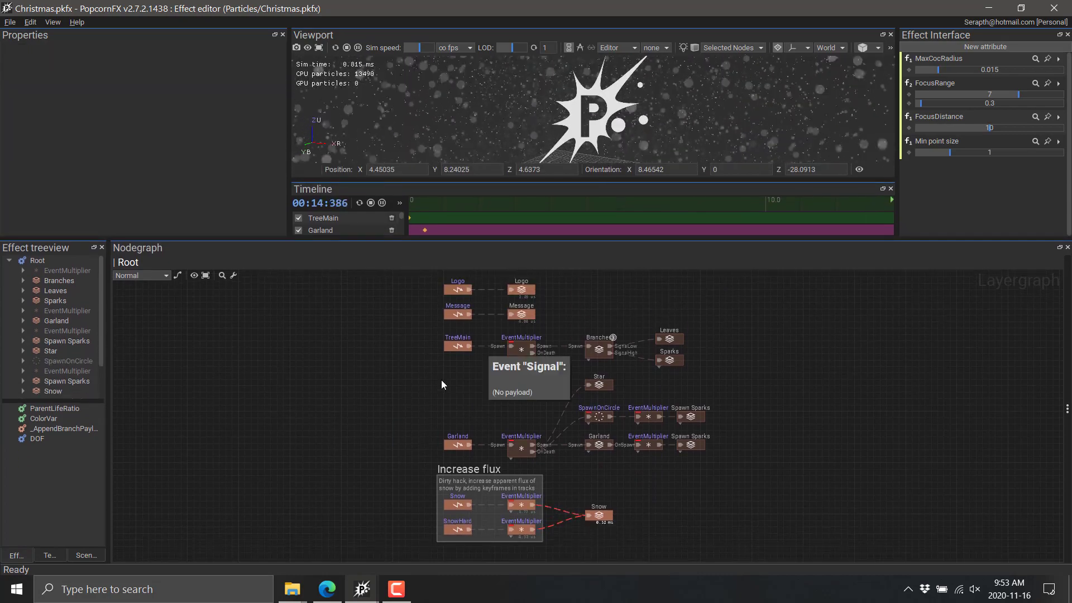
scroll(441, 416, up, 5)
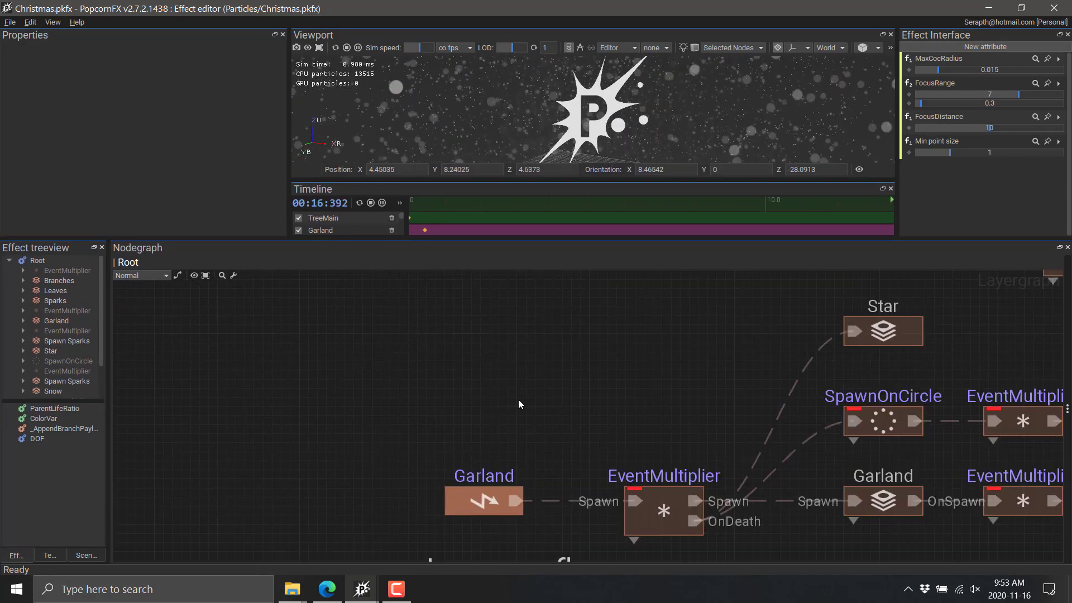
scroll(519, 404, down, 2)
middle_drag(533, 415, 538, 518)
click(508, 399)
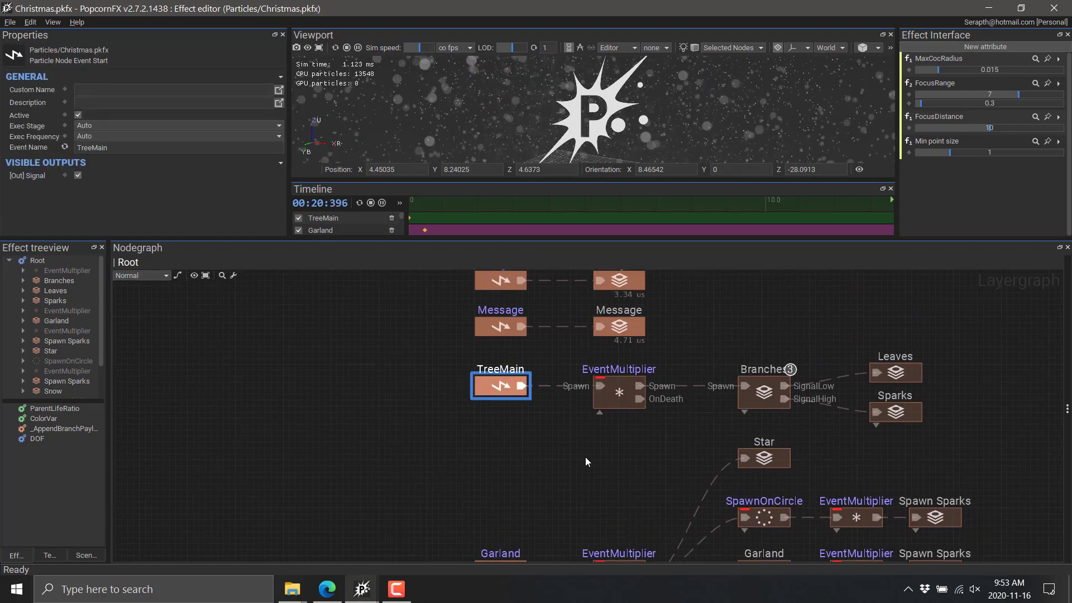
middle_drag(587, 462, 588, 524)
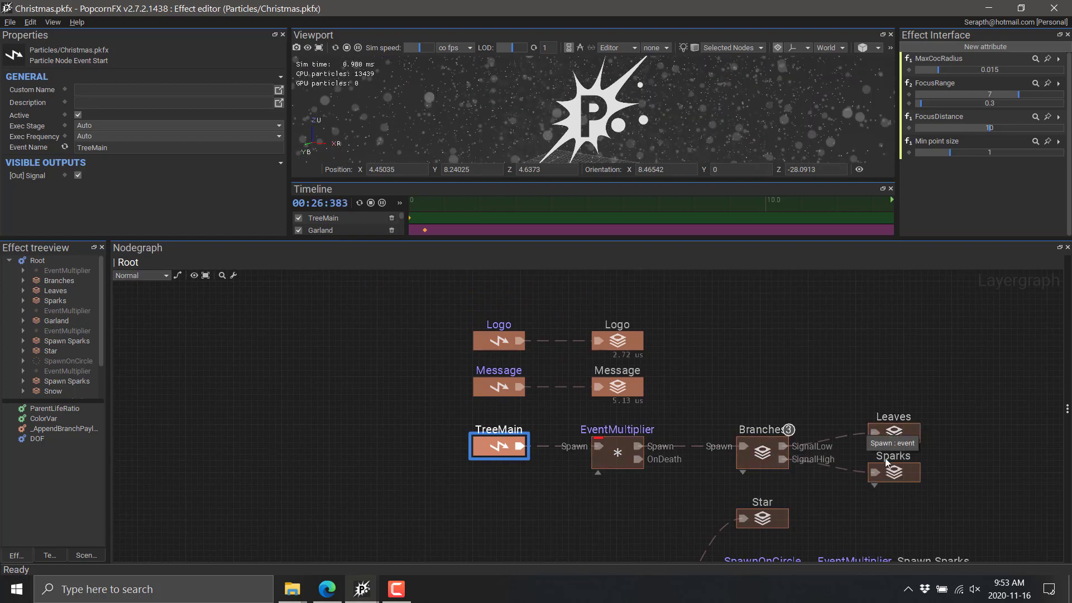
middle_drag(853, 363, 664, 350)
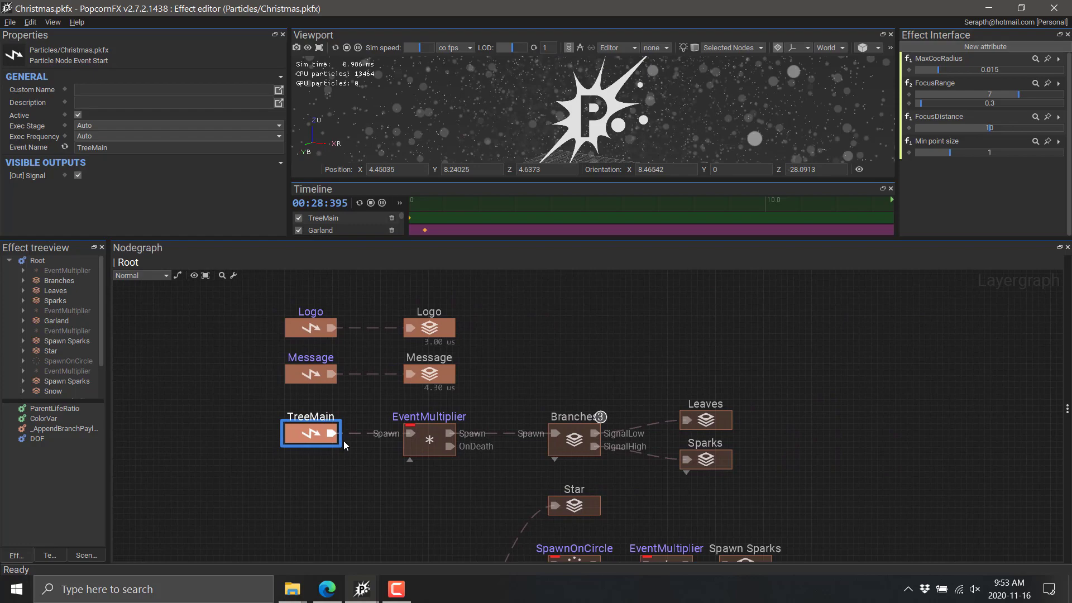
Open the Leaves layer's internal graph and centre its offset node.
double_click(705, 420)
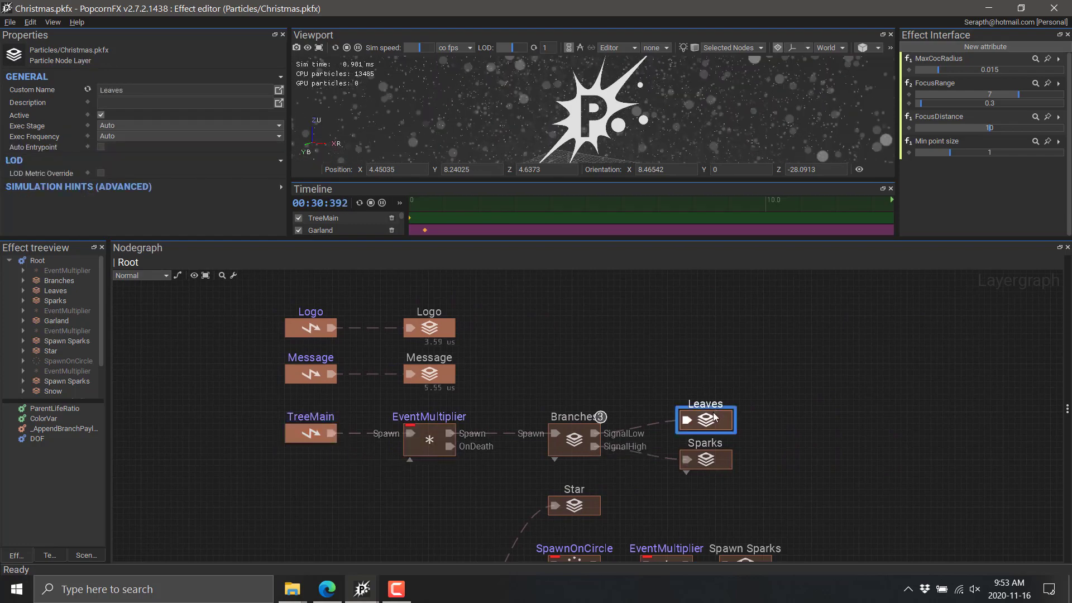
scroll(706, 423, up, 4)
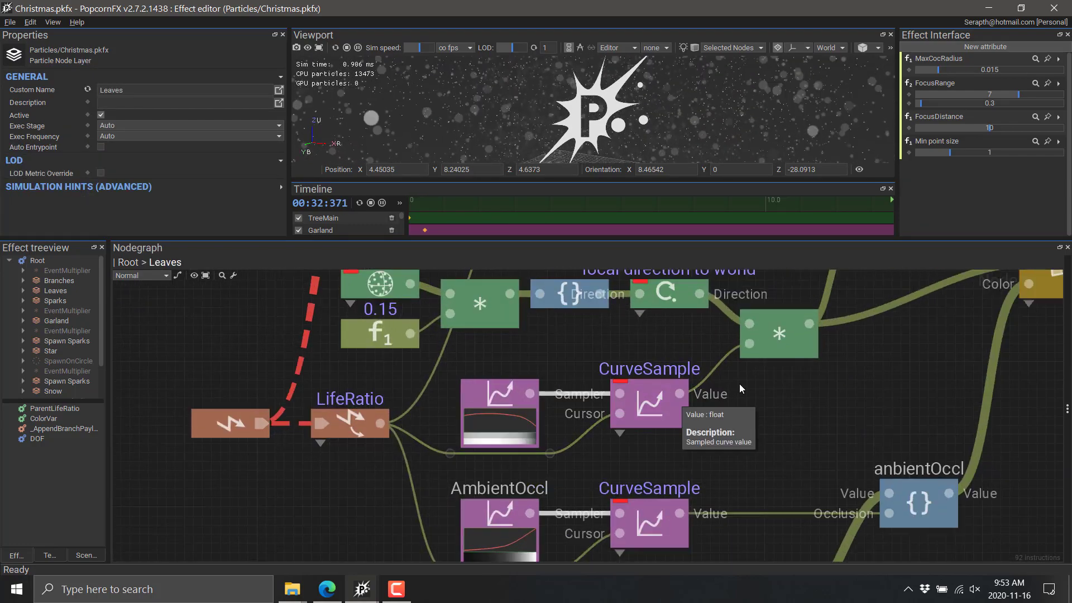
scroll(681, 425, down, 2)
middle_drag(744, 379, 582, 454)
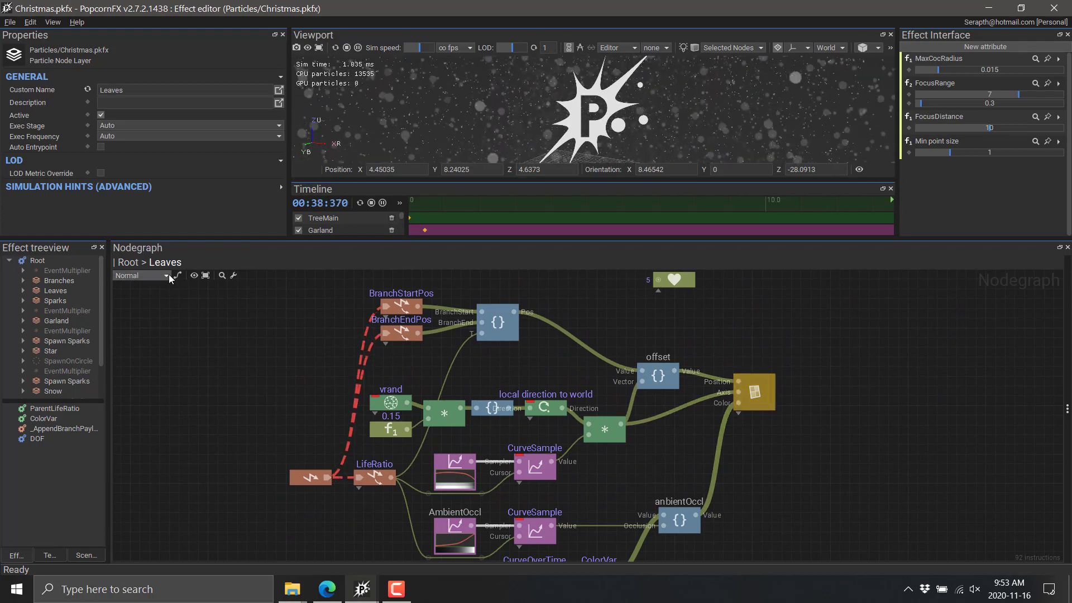
Return to the Root layergraph and bring the Increase flux Snow group into view.
click(129, 262)
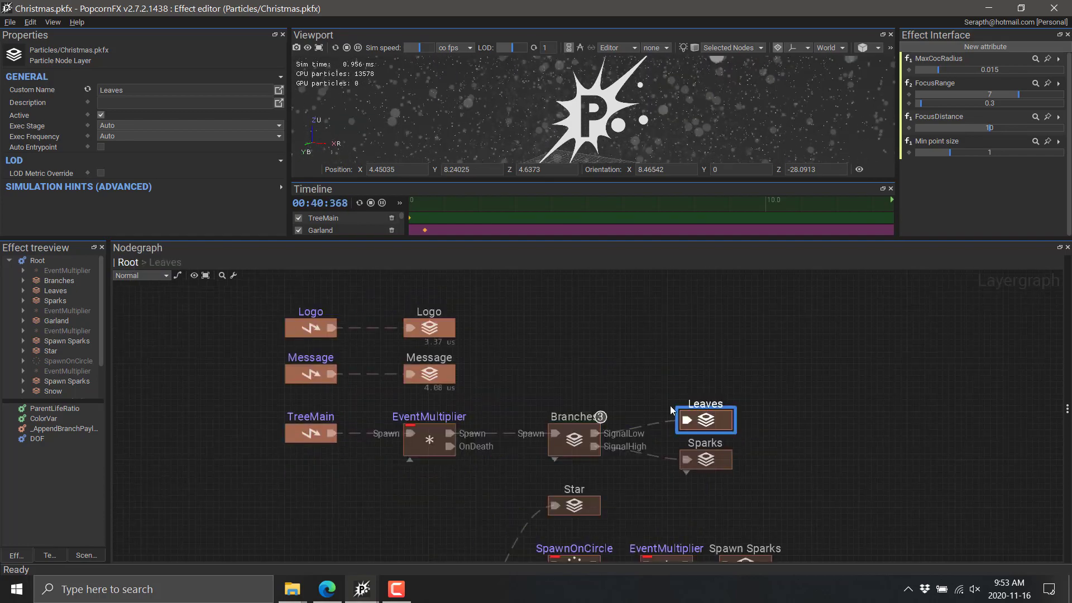
scroll(809, 516, down, 1)
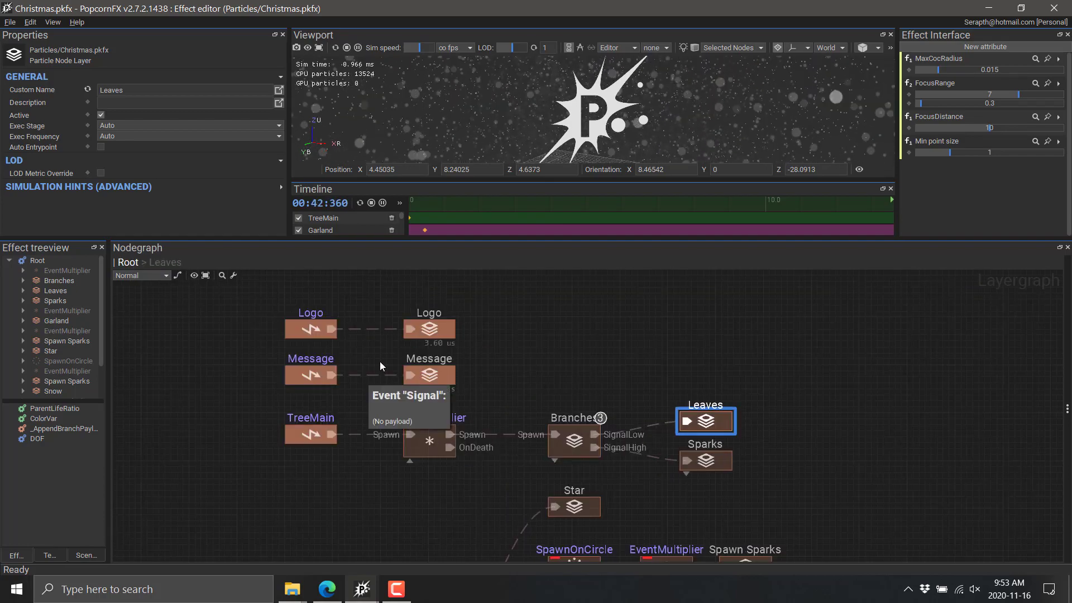
middle_drag(849, 474, 777, 222)
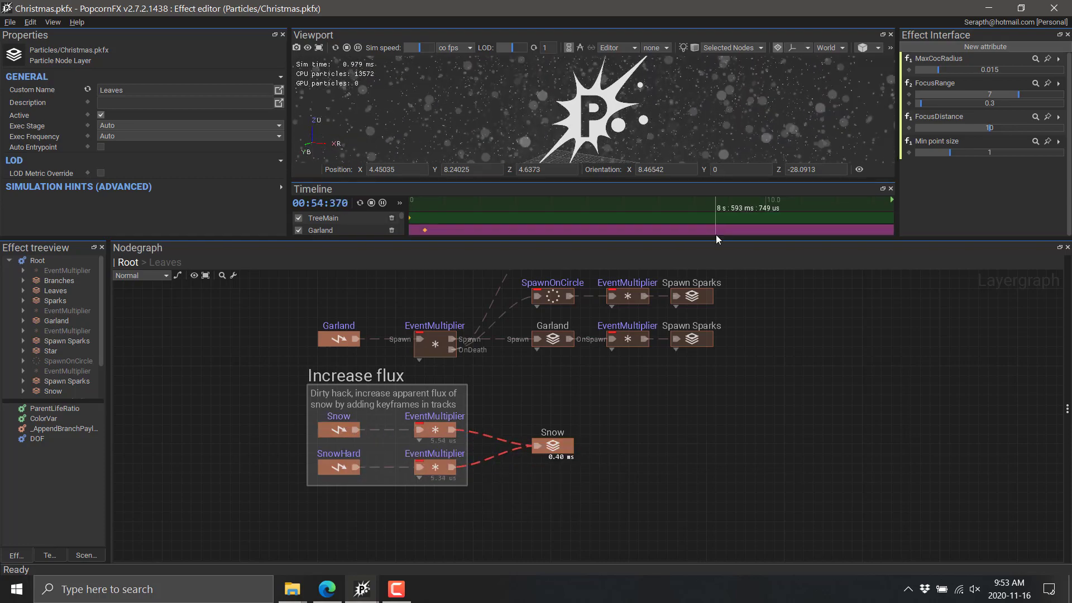
Enlarge the viewport, expand the timeline to show all tracks, and restart the simulation.
drag(806, 237, 737, 462)
scroll(453, 430, down, 3)
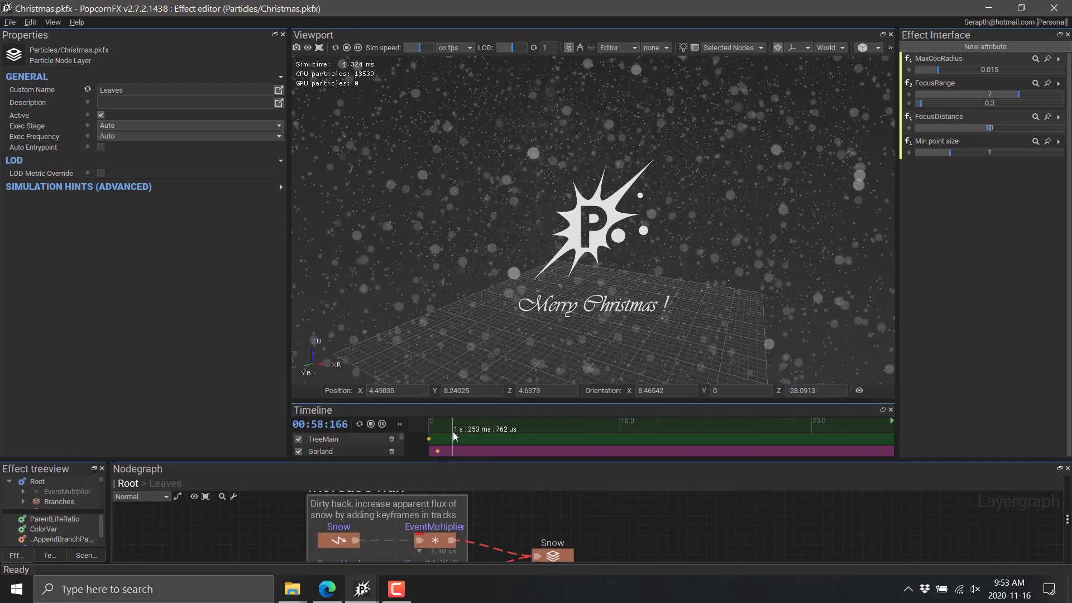
drag(474, 391, 474, 273)
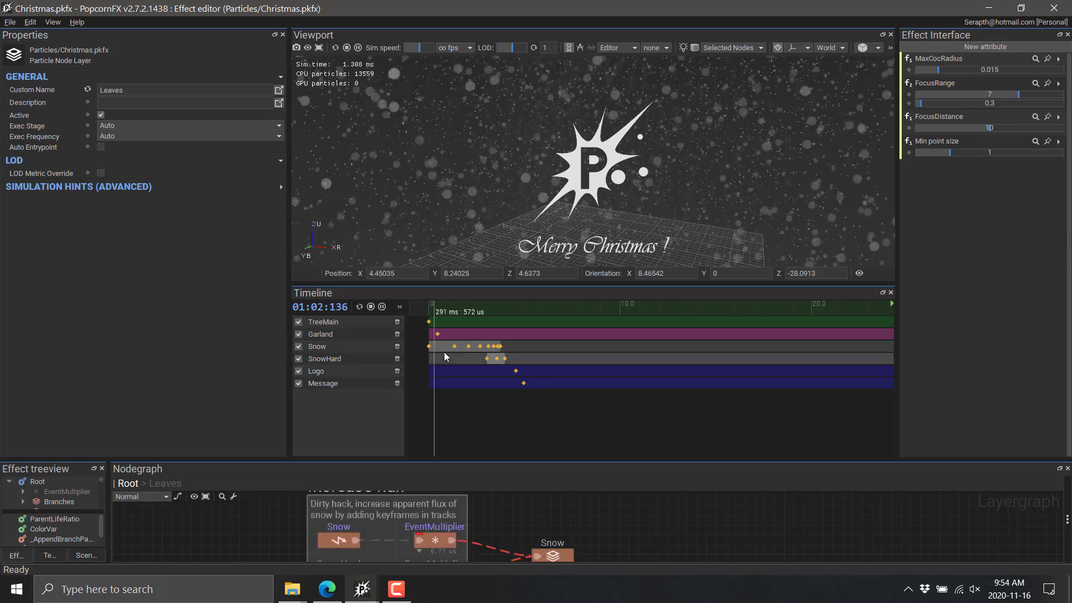
click(430, 307)
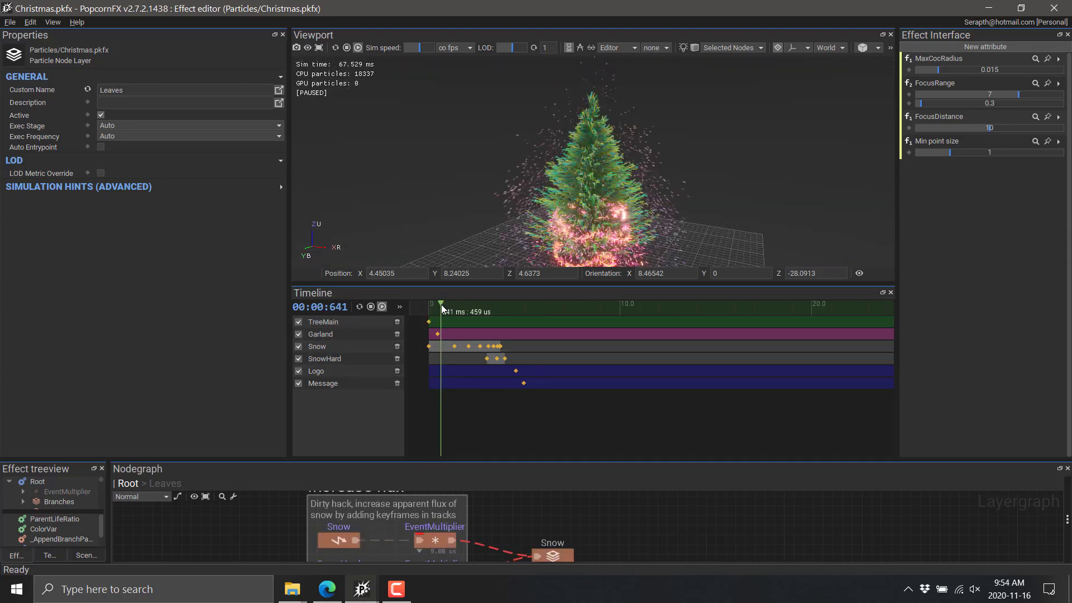
click(441, 305)
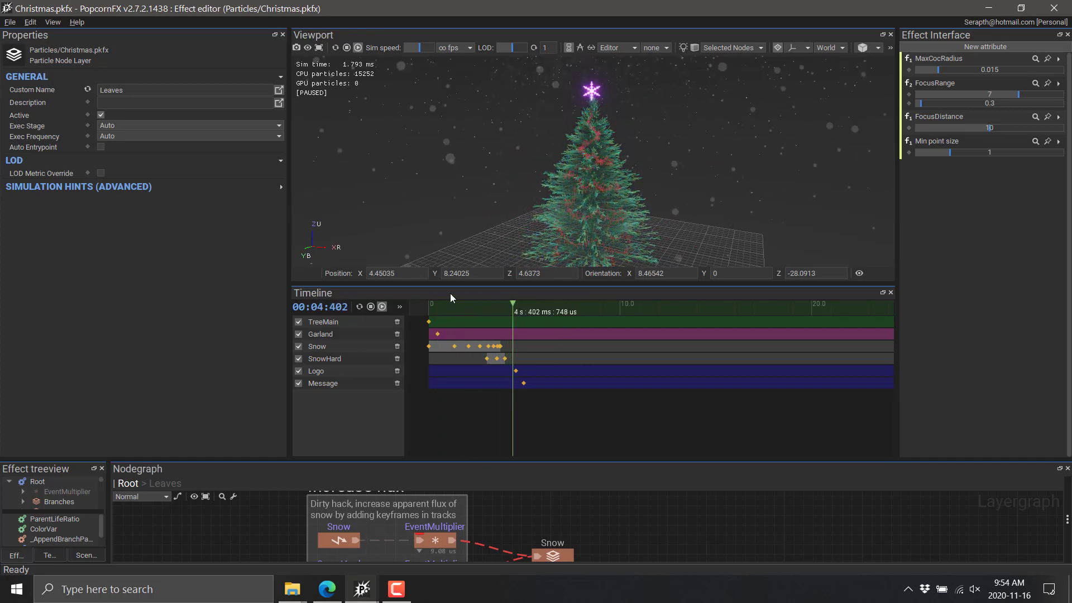
click(443, 296)
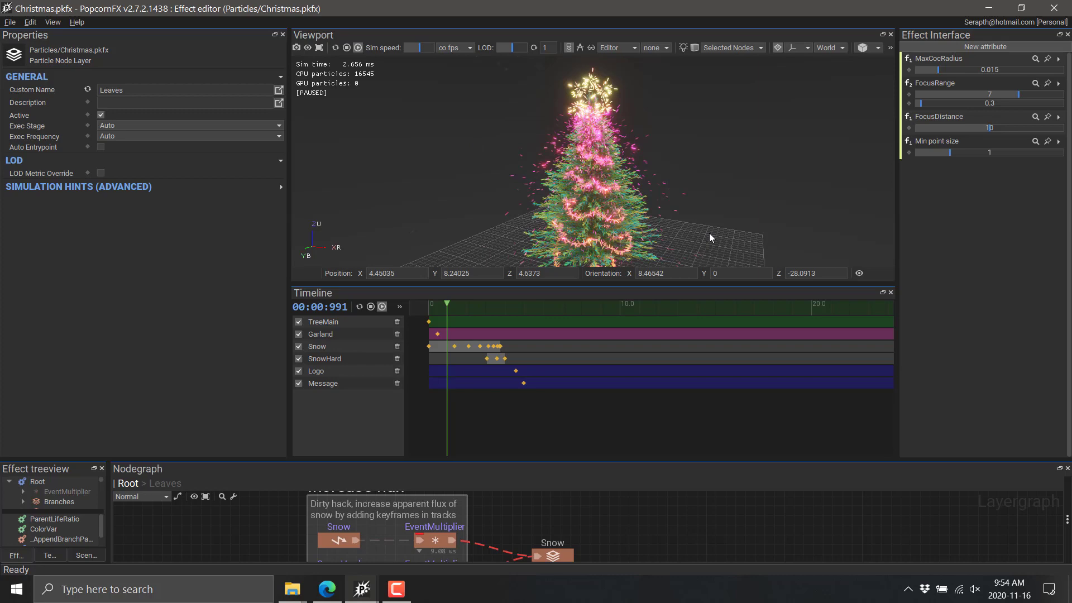
Select 249 particles for debugging while orbiting the tree, then close the Christmas effect.
middle_drag(711, 238, 616, 220)
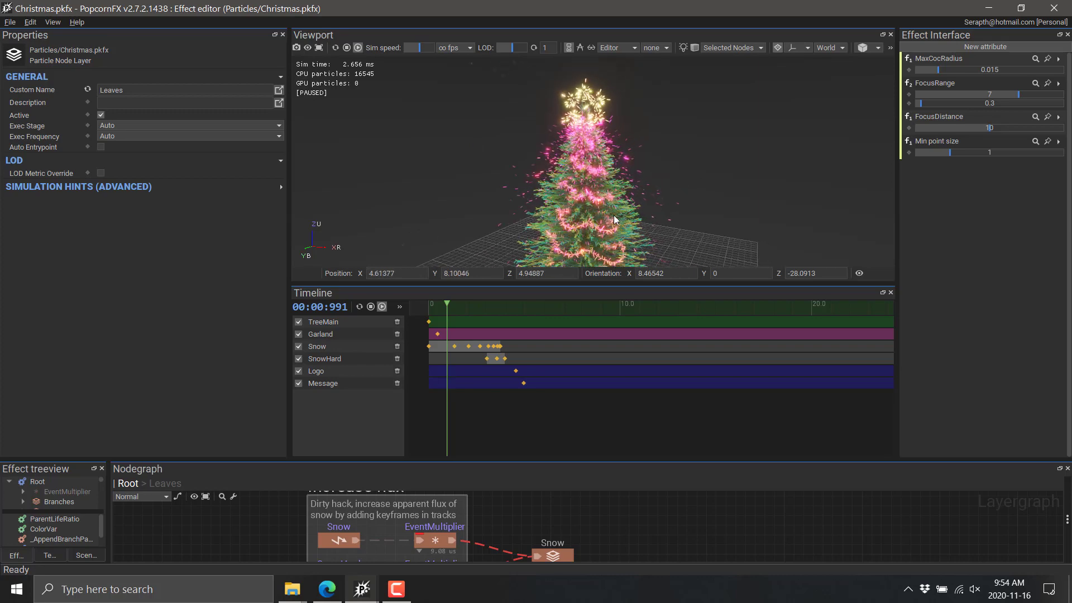
click(614, 216)
right_drag(701, 215, 568, 108)
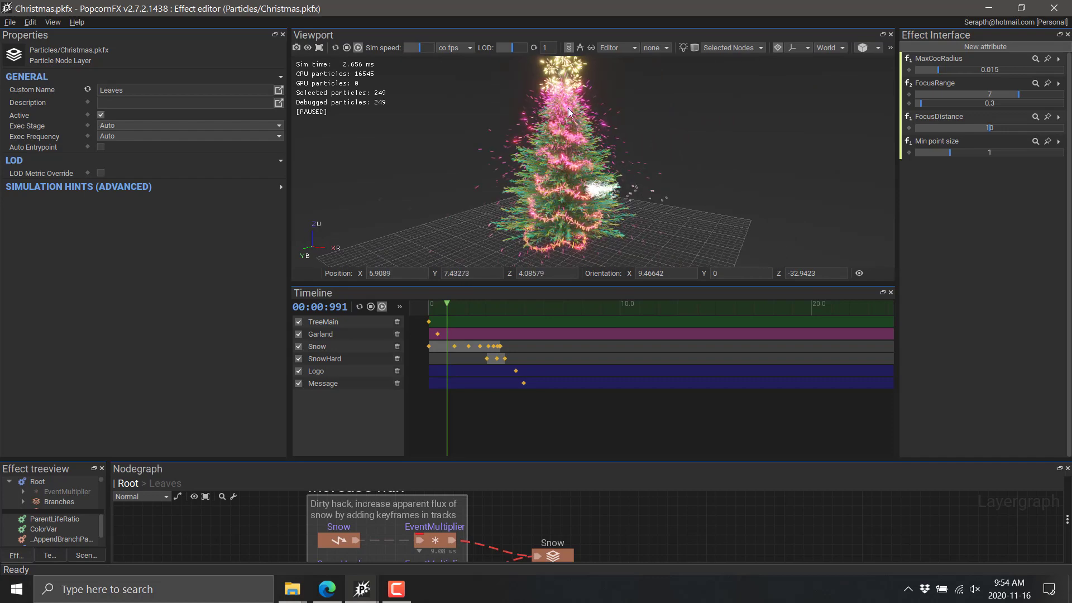
scroll(734, 166, up, 5)
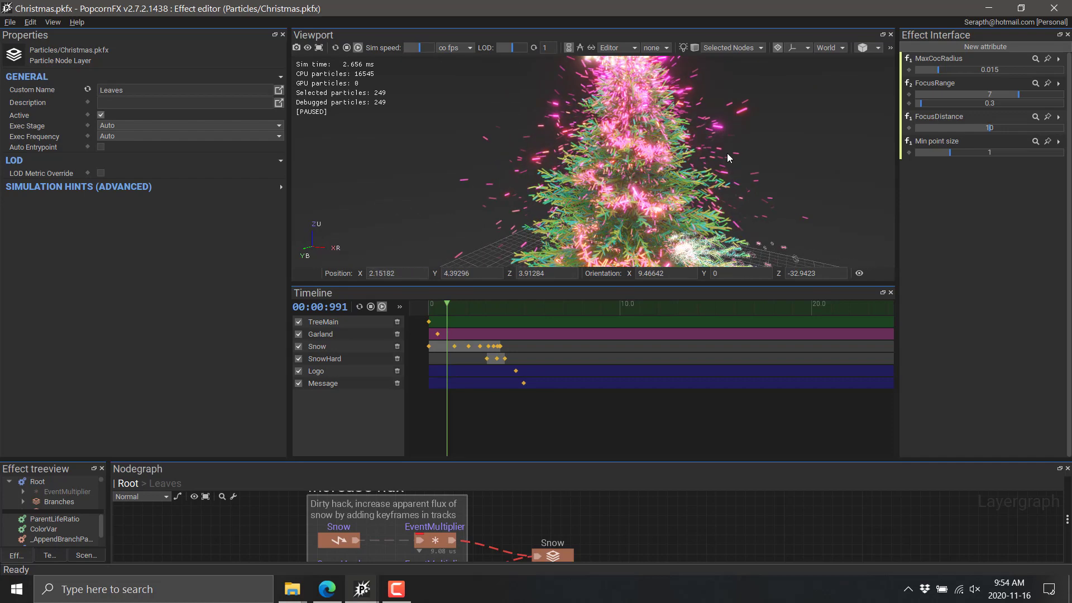
scroll(727, 153, down, 6)
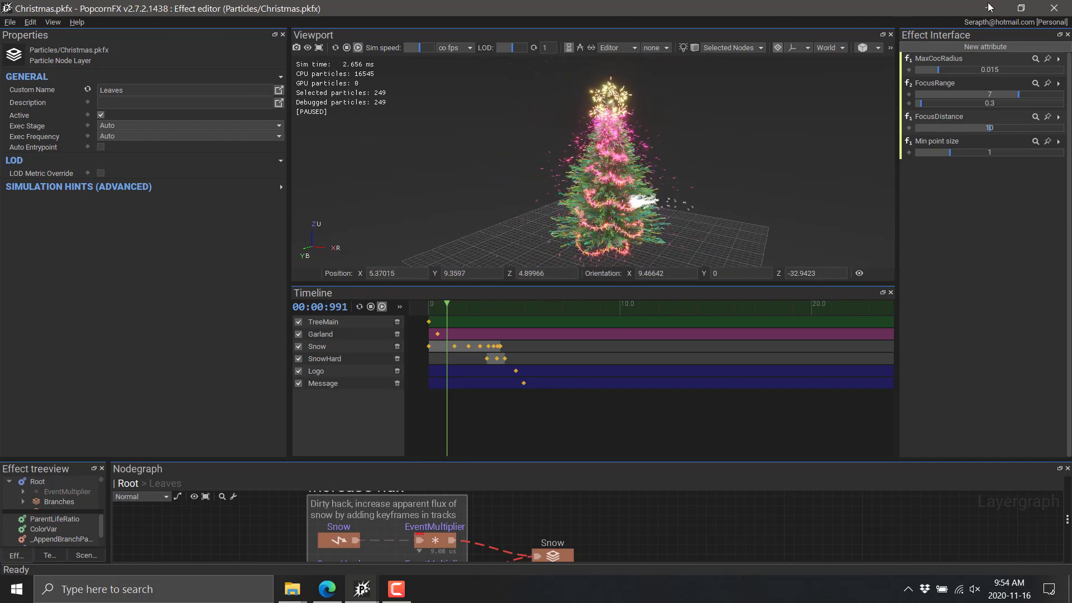
click(1054, 8)
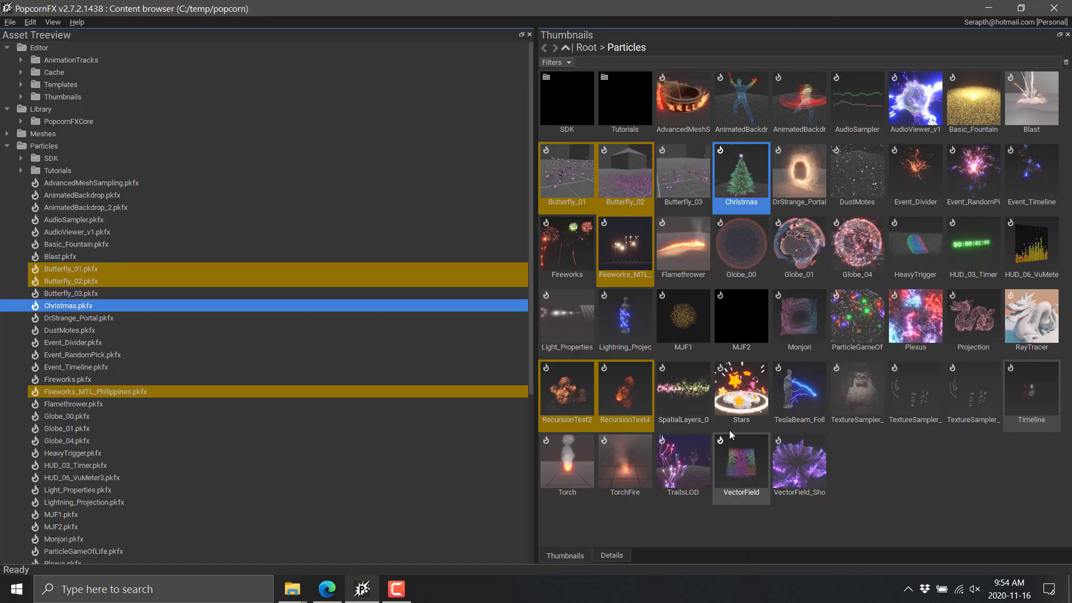
click(692, 263)
double_click(693, 262)
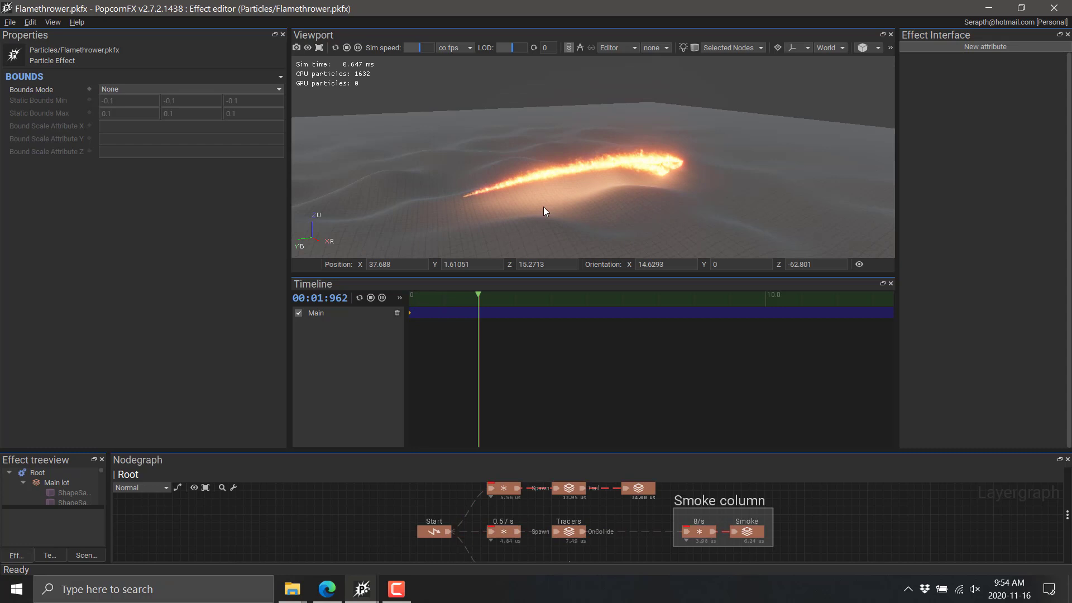
scroll(545, 204, up, 2)
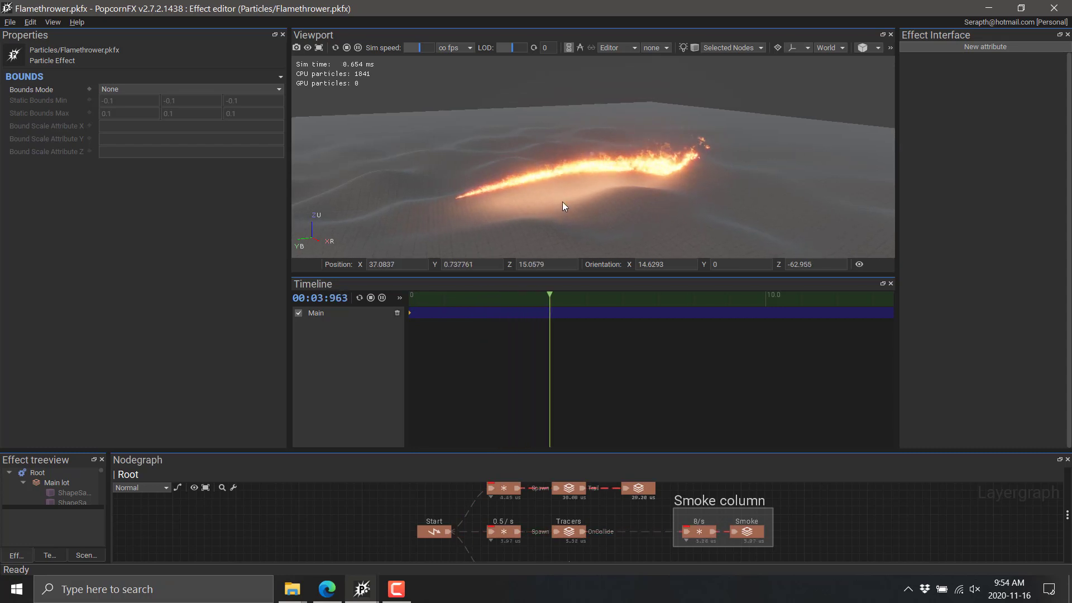
right_drag(562, 202, 527, 227)
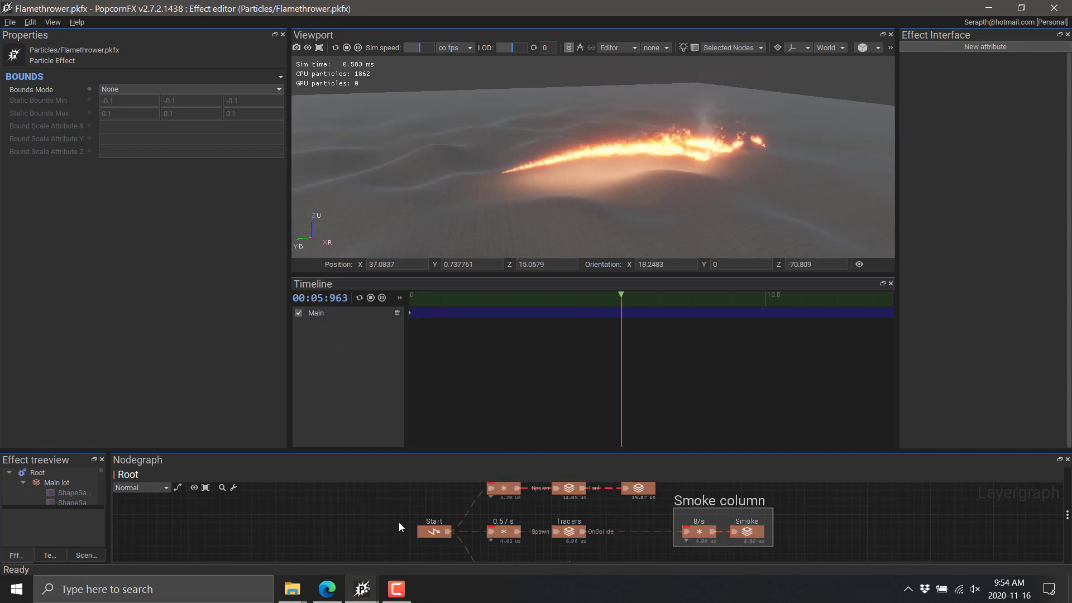
middle_drag(461, 538, 401, 570)
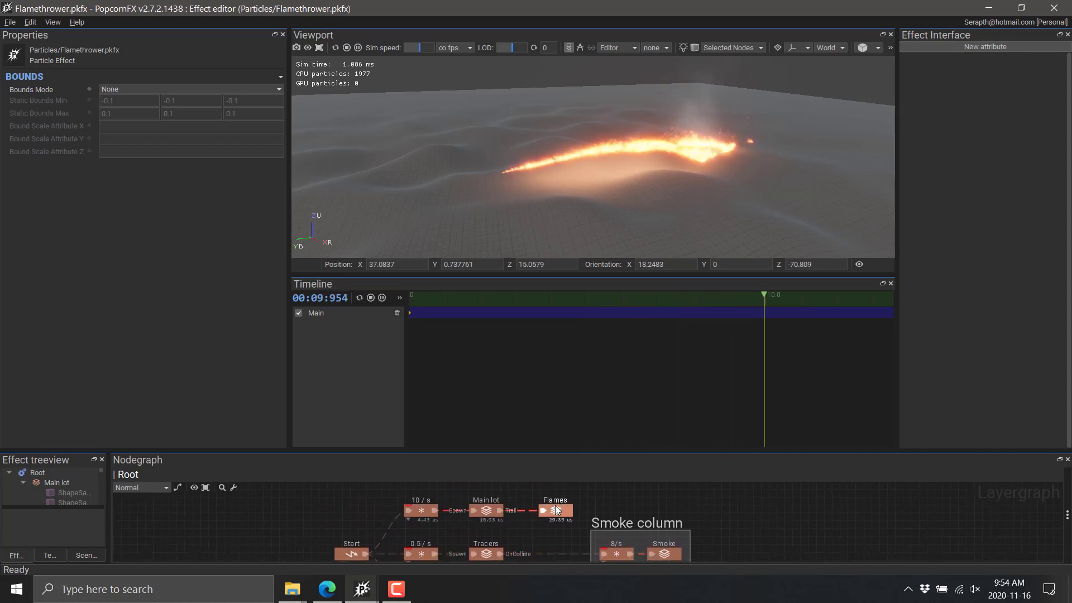
scroll(726, 508, down, 2)
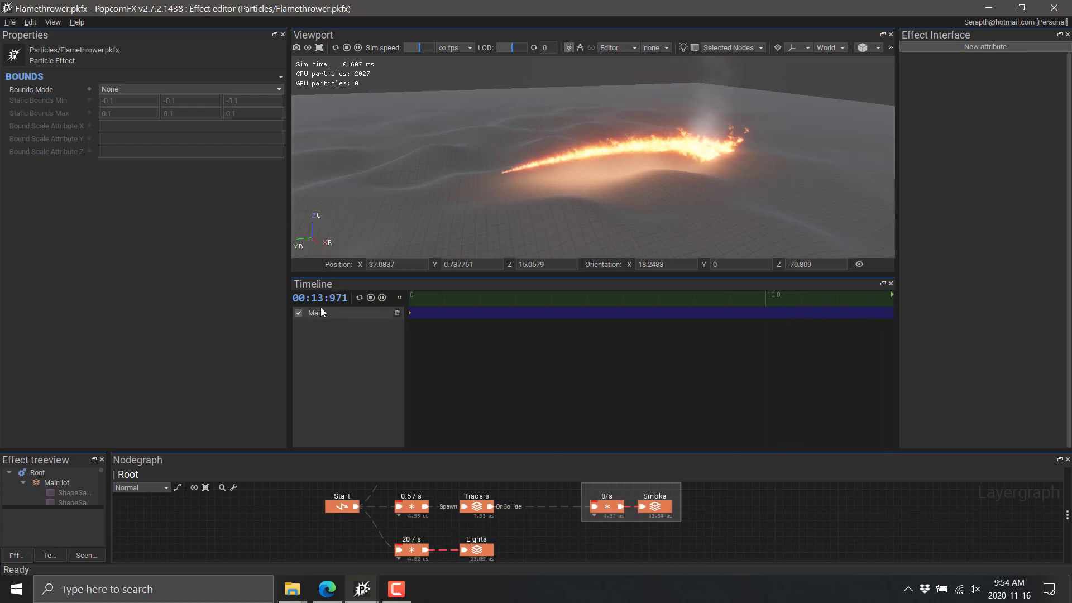
click(409, 313)
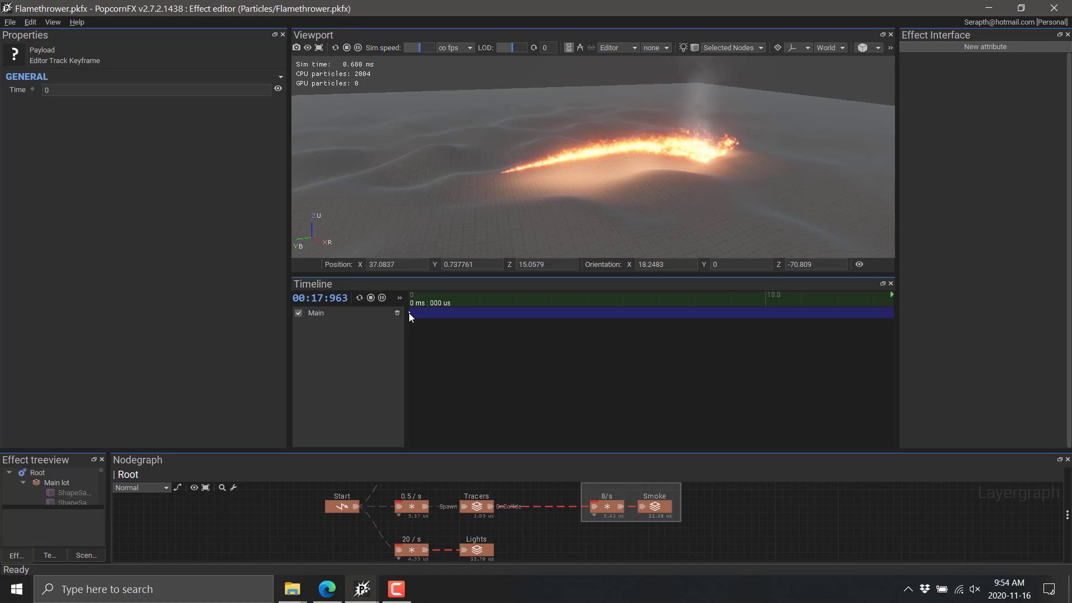
click(356, 313)
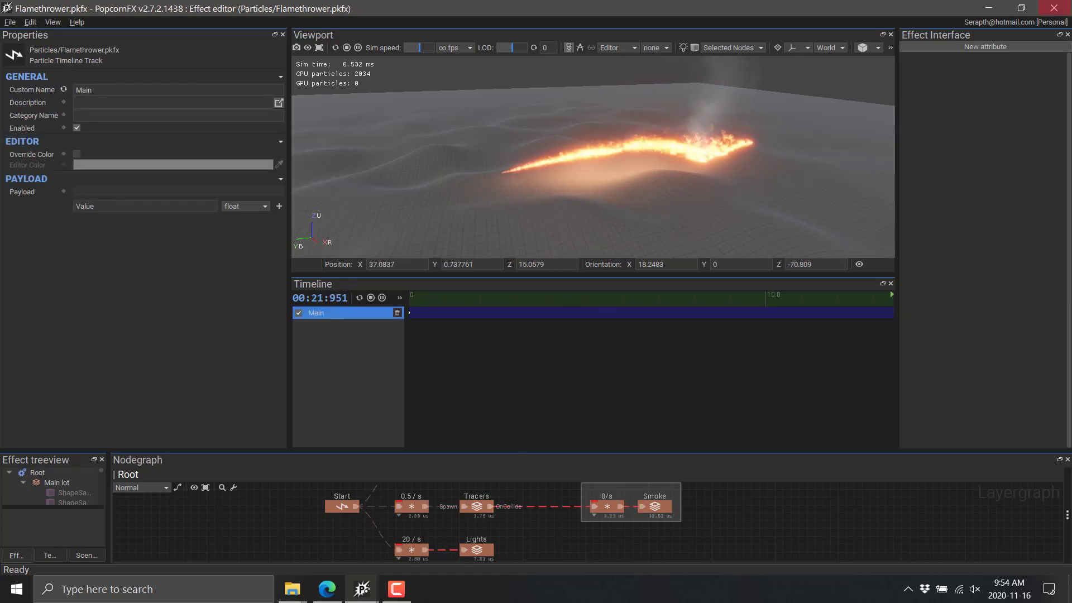
key(alt+Tab)
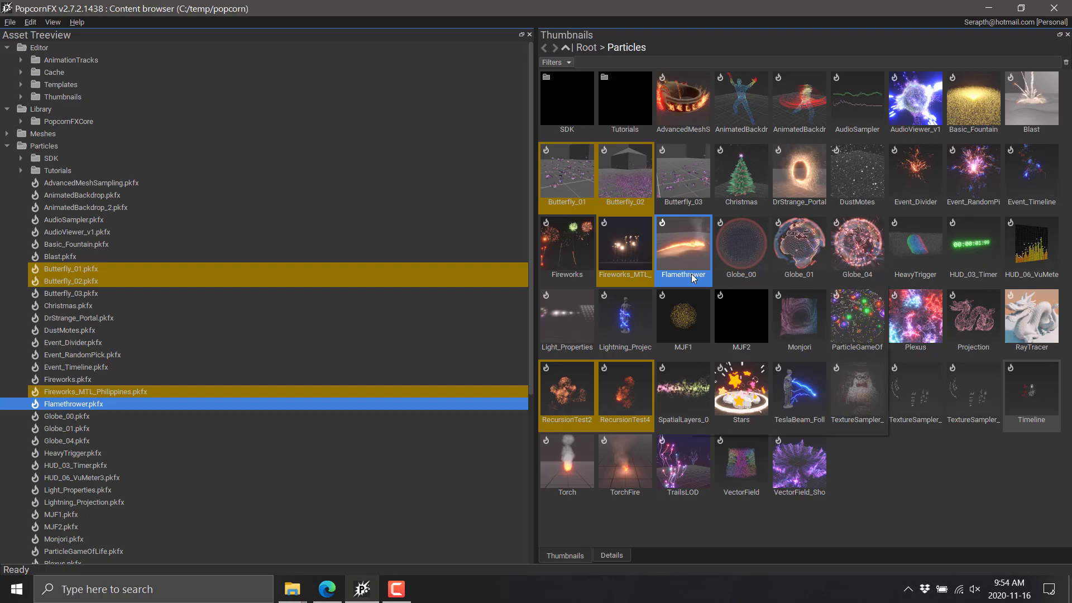
click(797, 240)
double_click(797, 240)
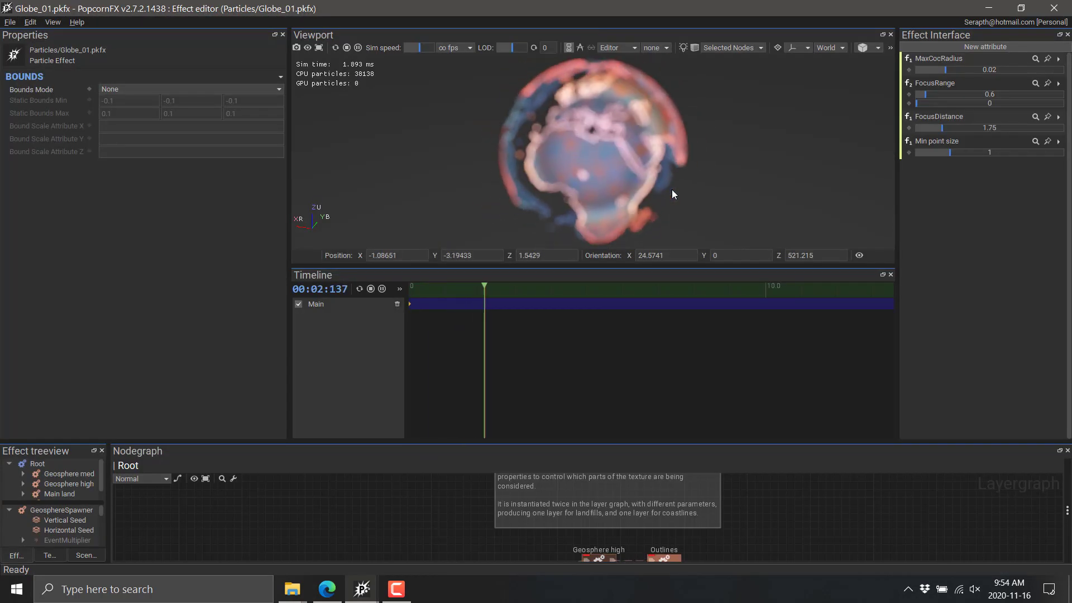
middle_drag(698, 185, 762, 144)
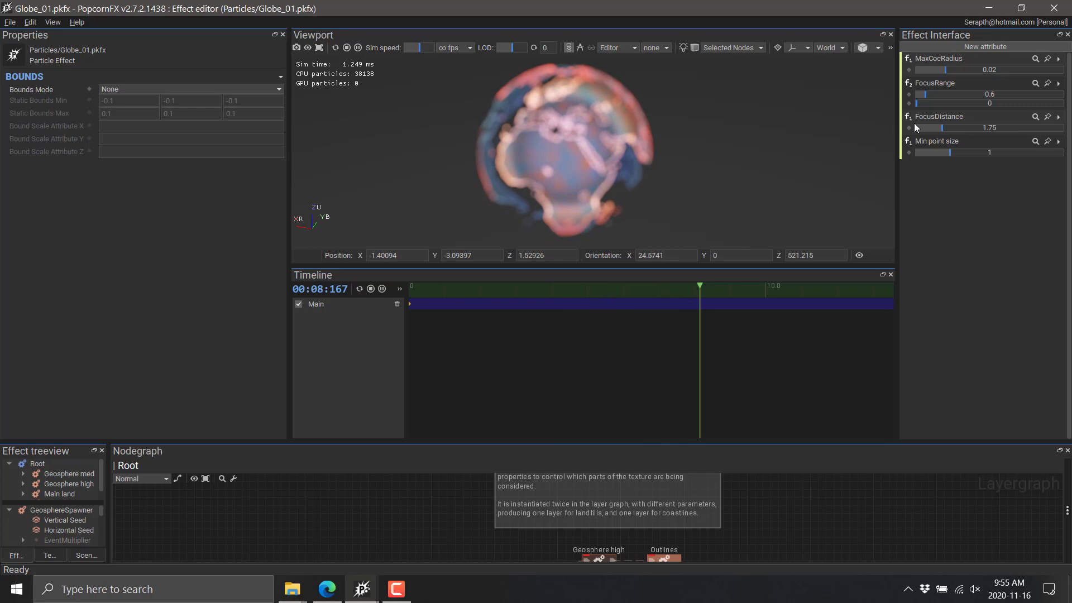
scroll(814, 509, down, 3)
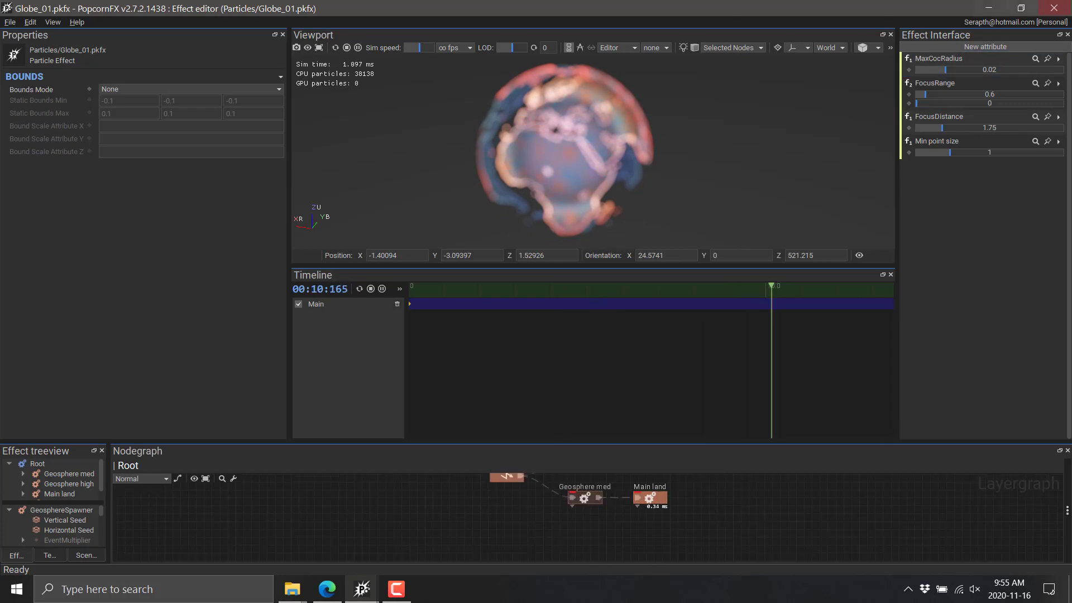
click(1057, 9)
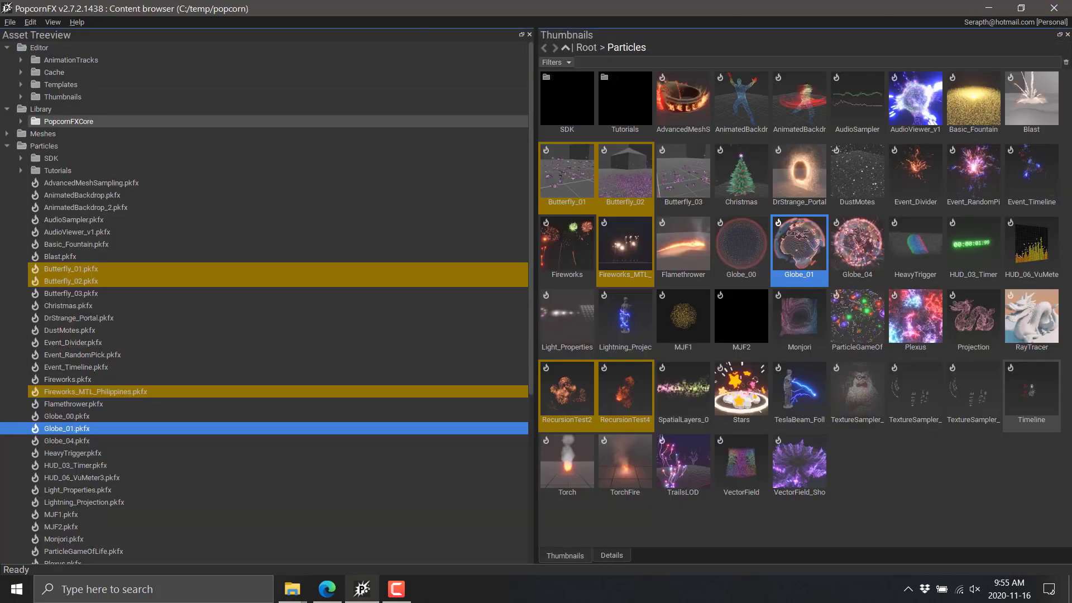
Create an empty effect named 'YouTubeDemo' in the Particles folder via New Effect > Empty effect.
right_click(37, 150)
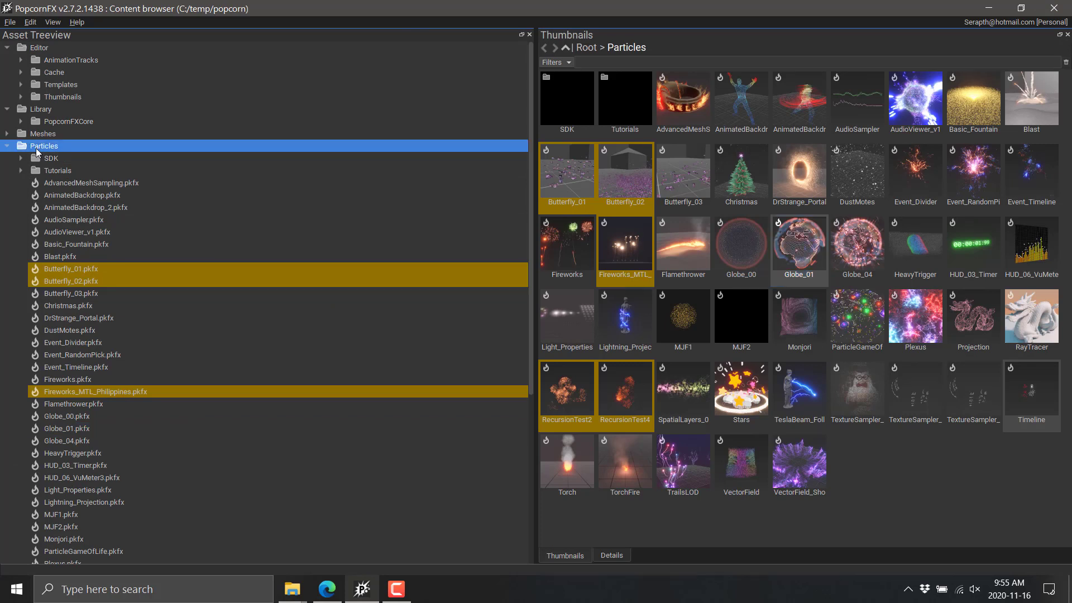
mouse_move(74, 160)
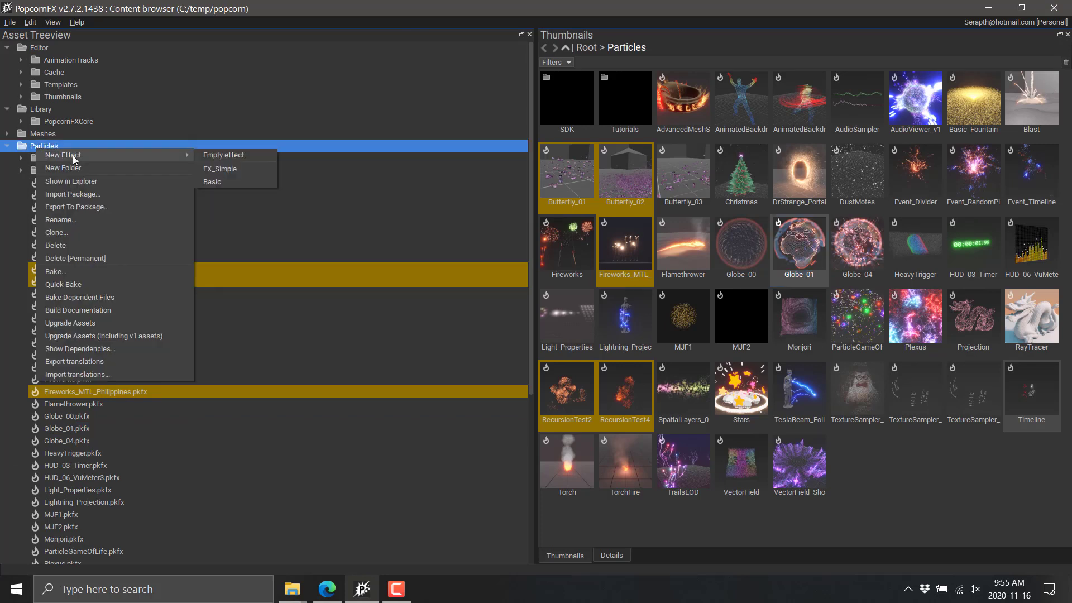
click(250, 161)
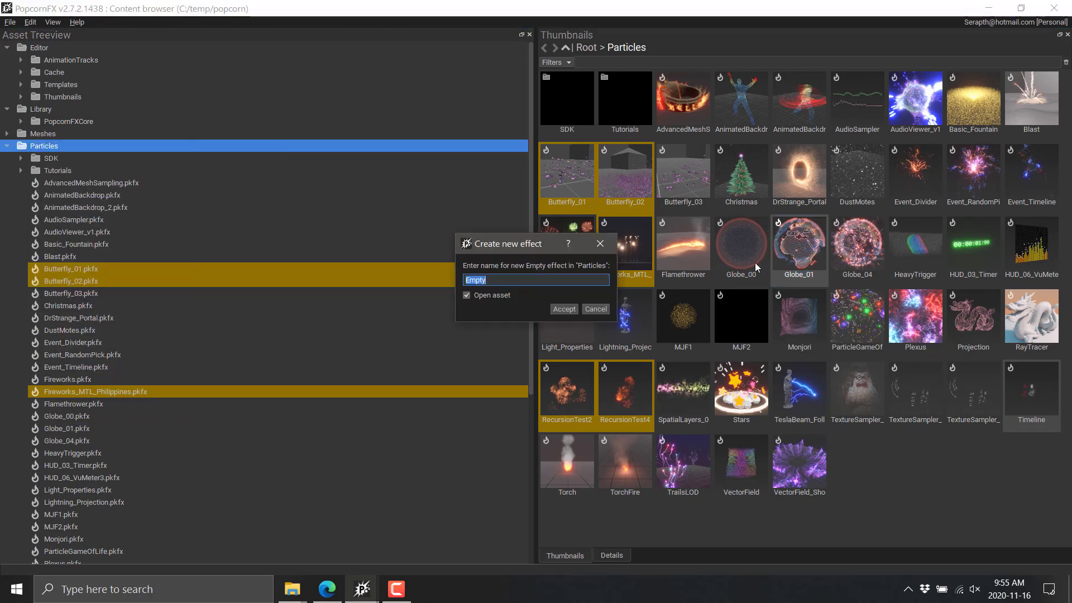
text(YouTubeDemo)
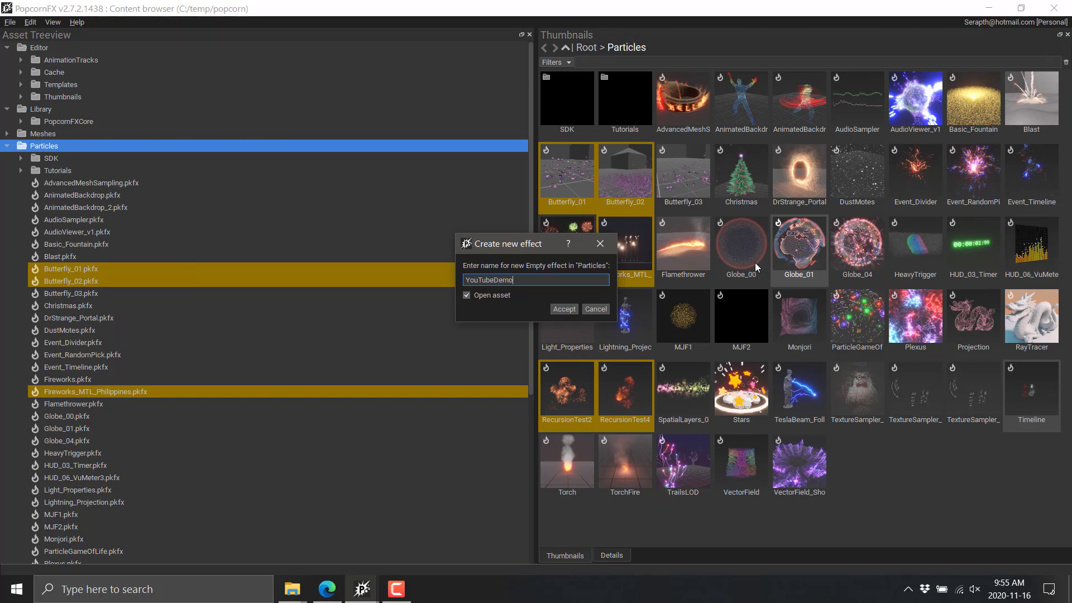
key(Return)
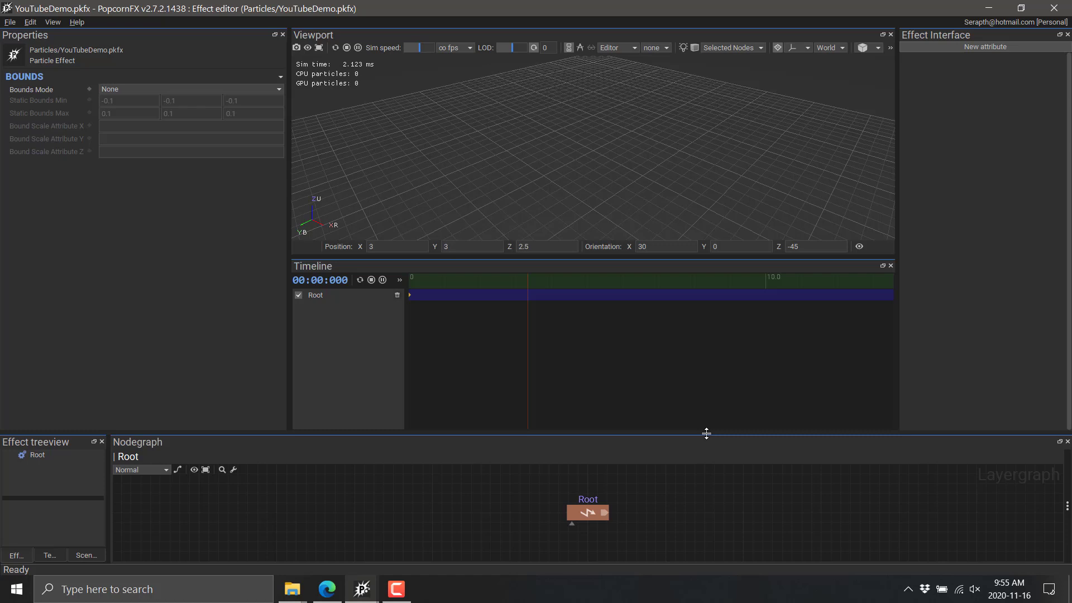
Enlarge the node graph and add an EventMultiplier node beside the Root node.
drag(705, 435, 736, 326)
drag(607, 453, 414, 444)
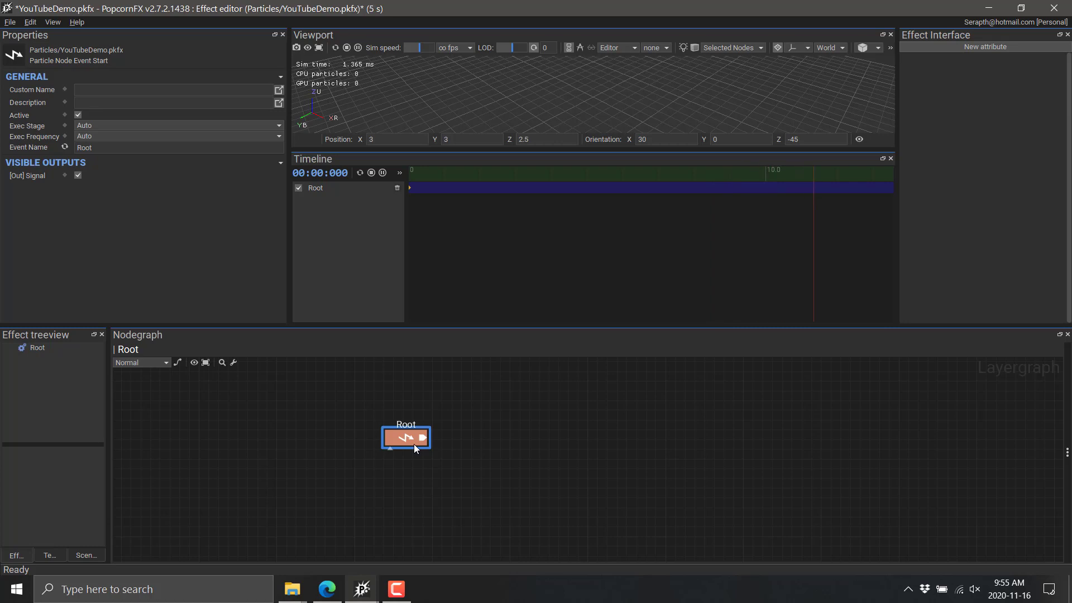
right_click(595, 411)
text(mu)
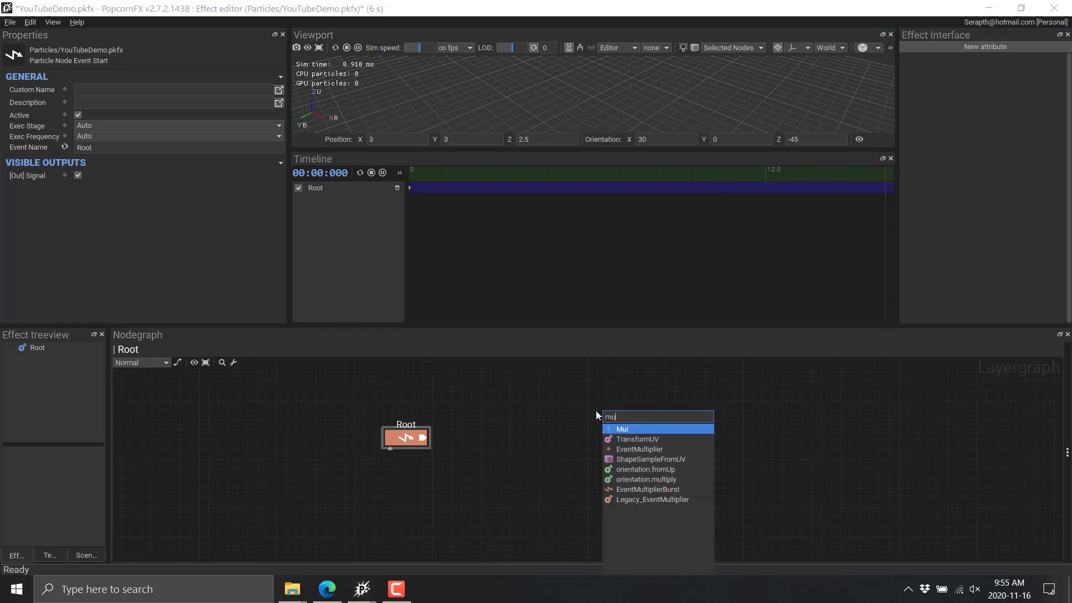
text(lt)
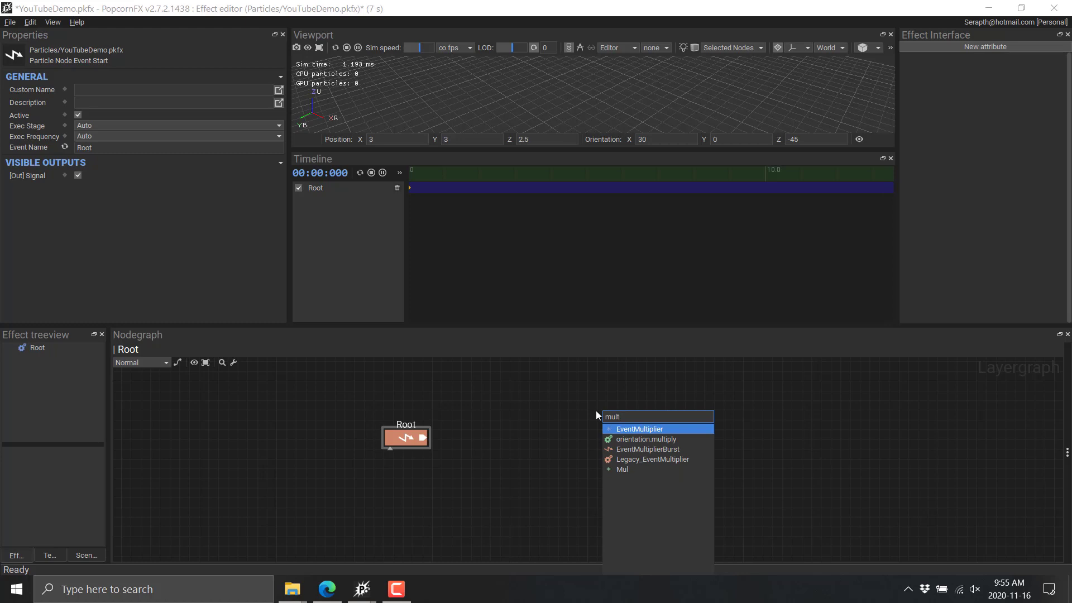
click(648, 429)
drag(617, 412, 494, 428)
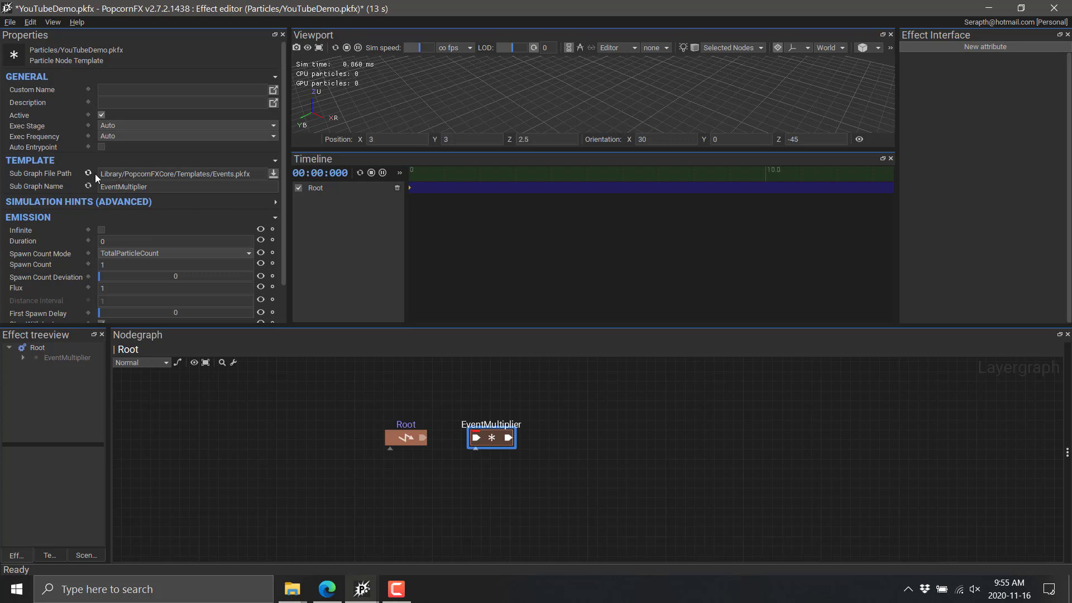
Set spawn count mode to ParticlesPerSecond with Infinite emission, and wire Root's spawn output into it.
click(157, 254)
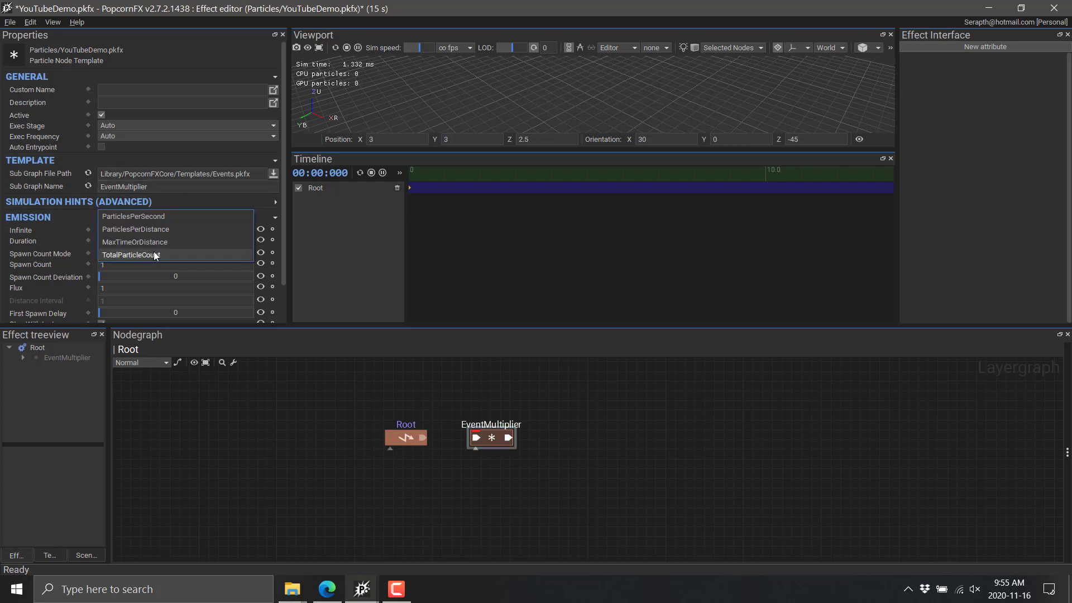
key(Escape)
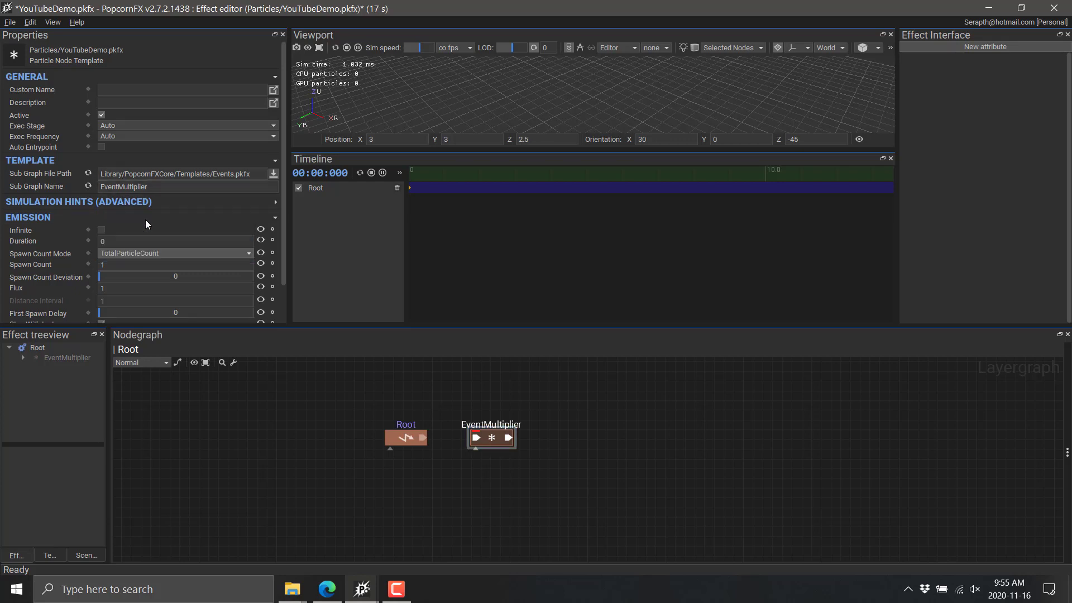
key(Down)
click(115, 241)
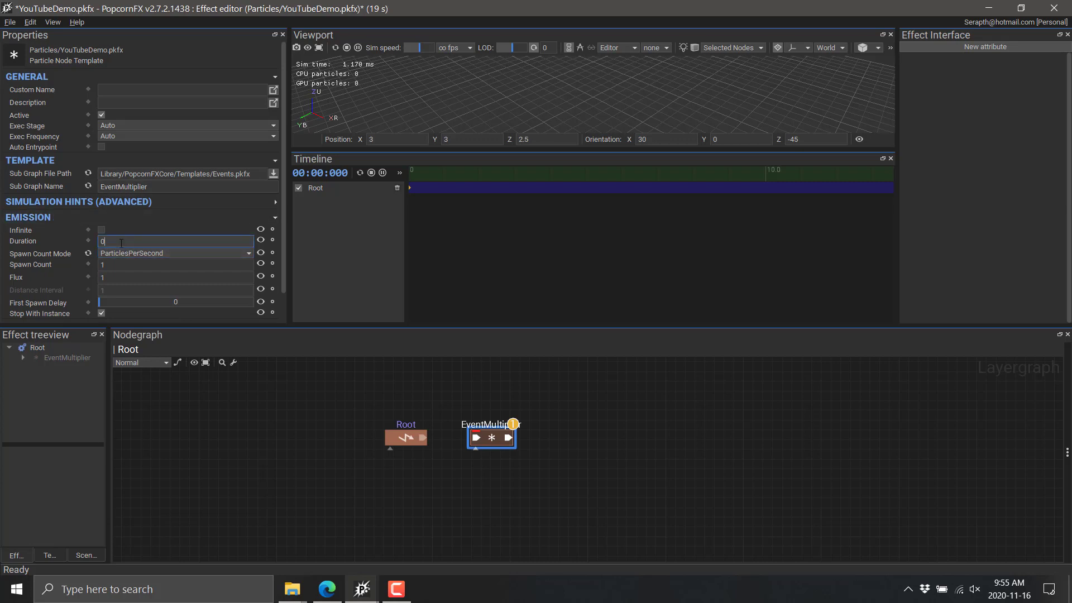
click(101, 229)
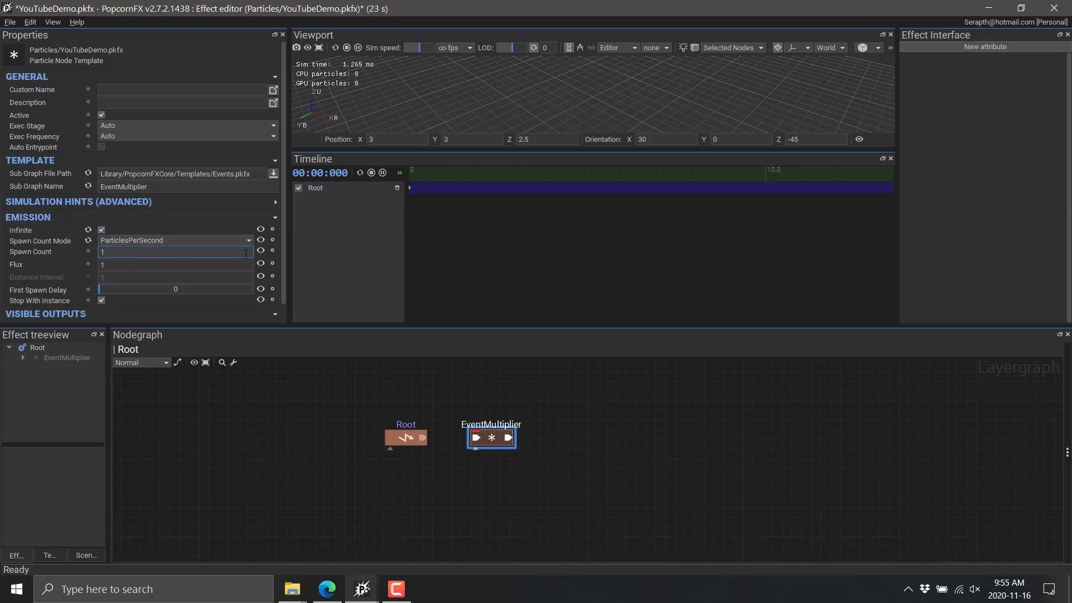
click(468, 460)
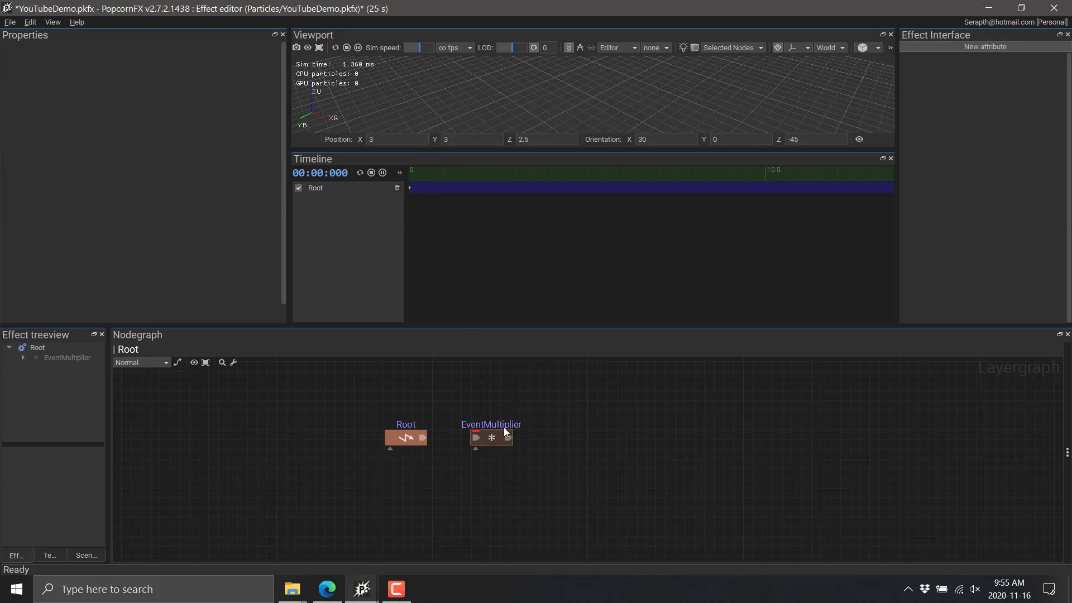
drag(422, 437, 480, 441)
Add a Layer node fed by EventMultiplier and open its graph at the Set Life node.
right_click(577, 437)
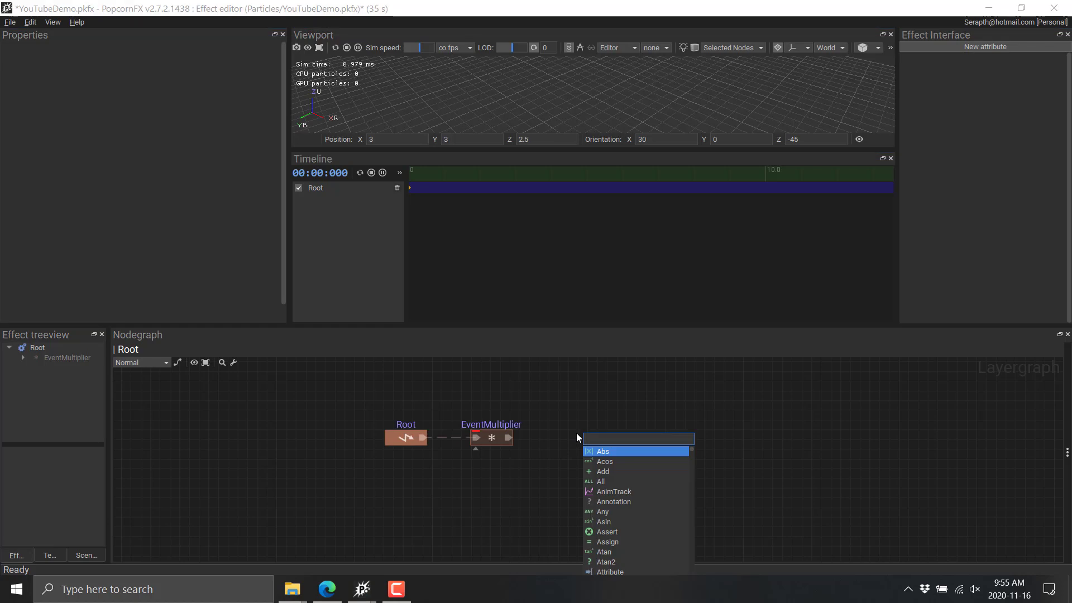
text(layer)
key(Return)
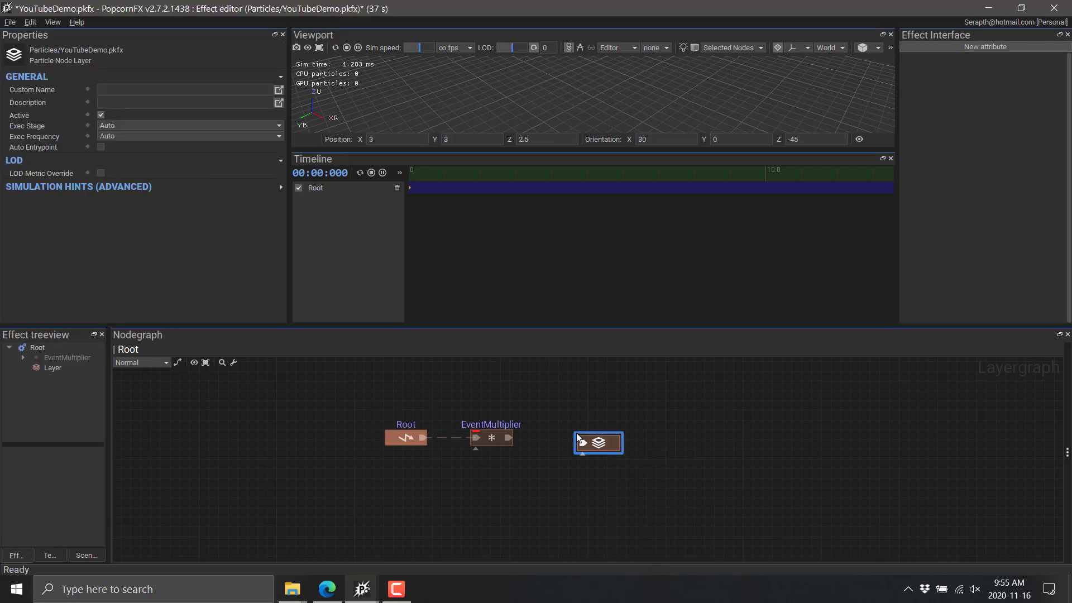
drag(508, 438, 583, 443)
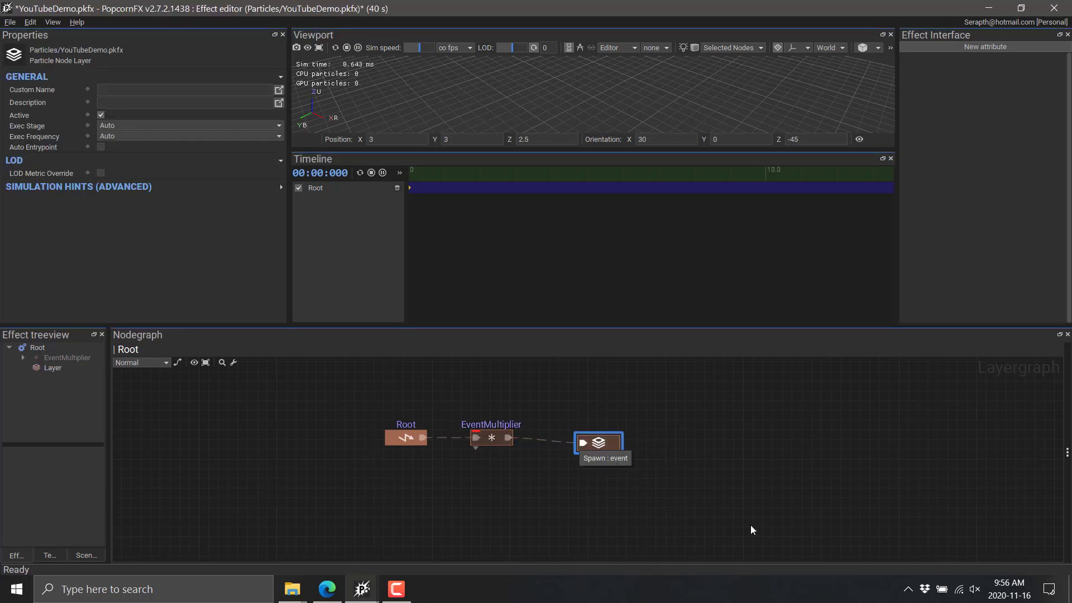
double_click(598, 444)
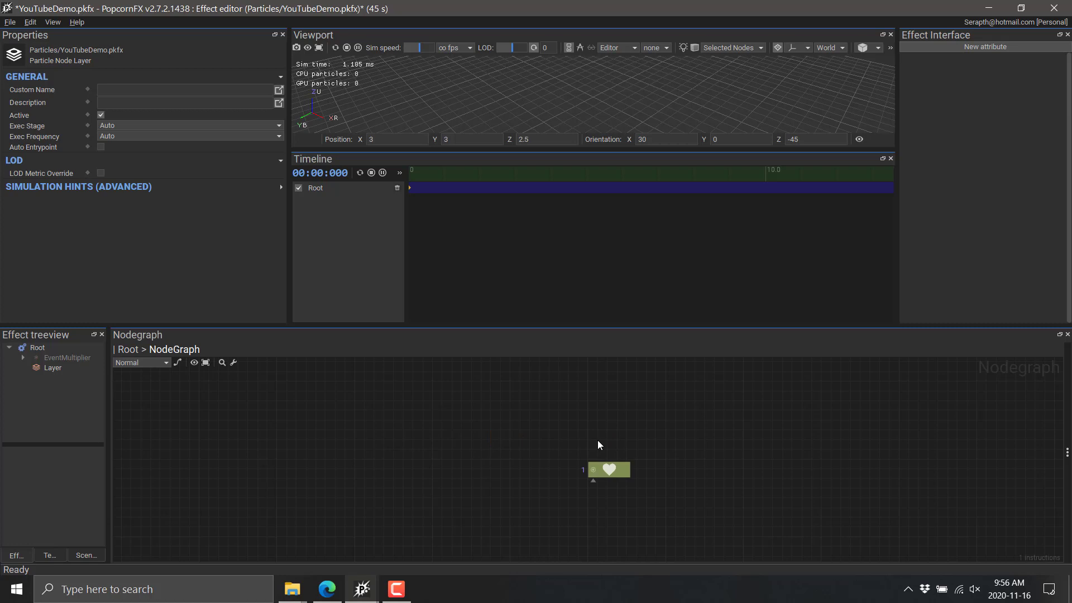
middle_drag(658, 454, 584, 408)
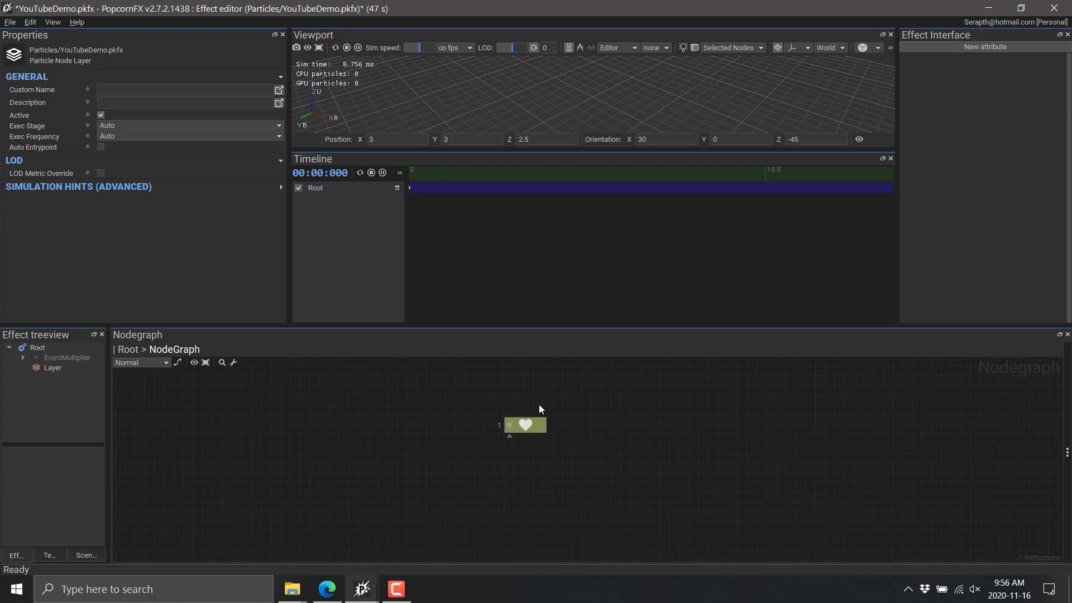
click(527, 423)
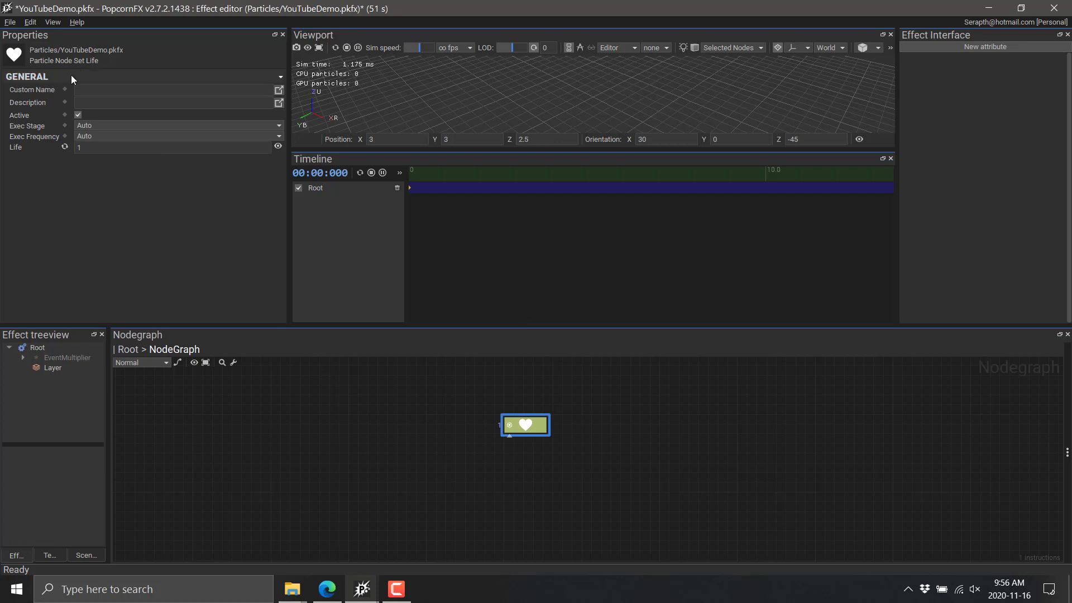
click(94, 148)
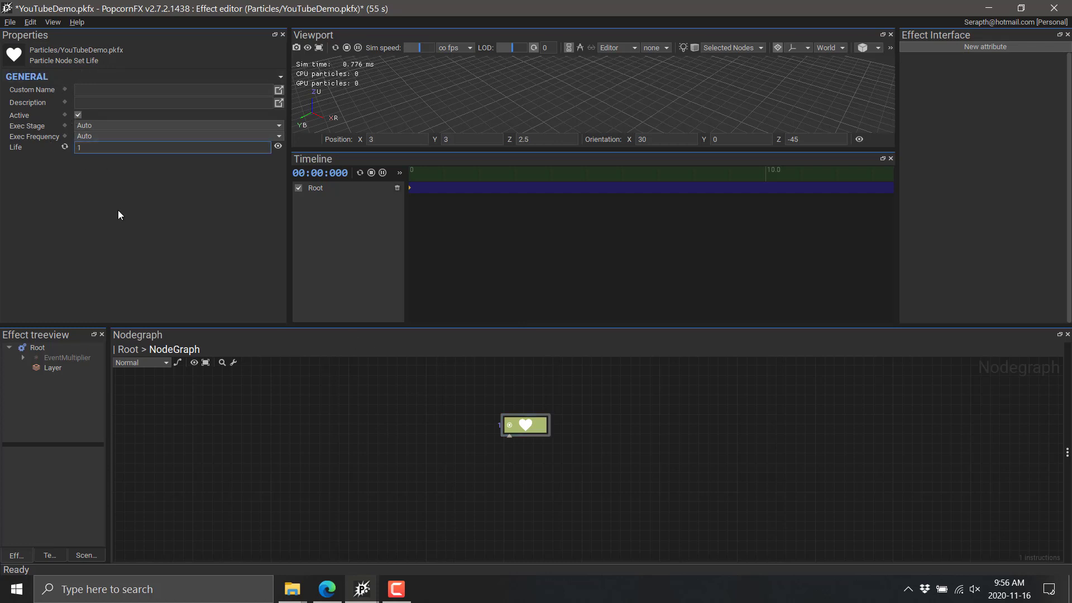
Wire a new float constant of 10 into Set Life's Life input.
right_click(380, 371)
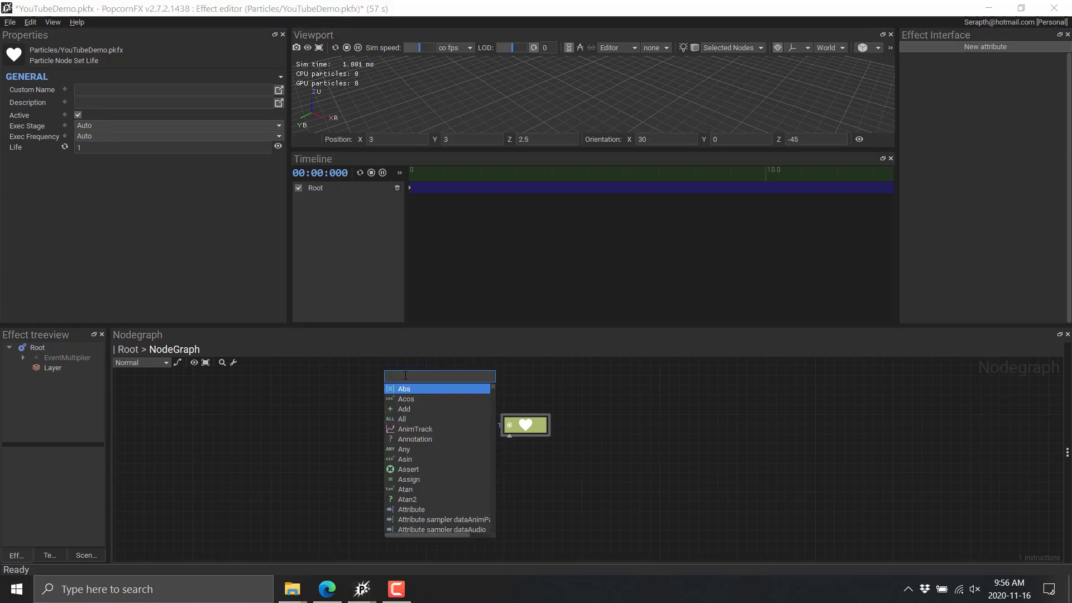
text(floa)
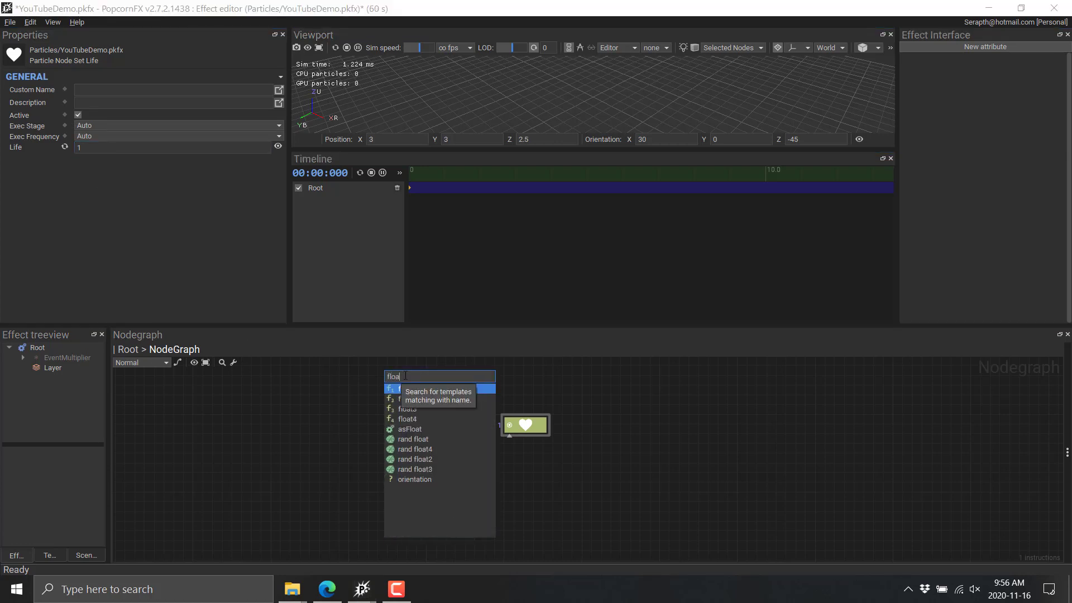
key(Return)
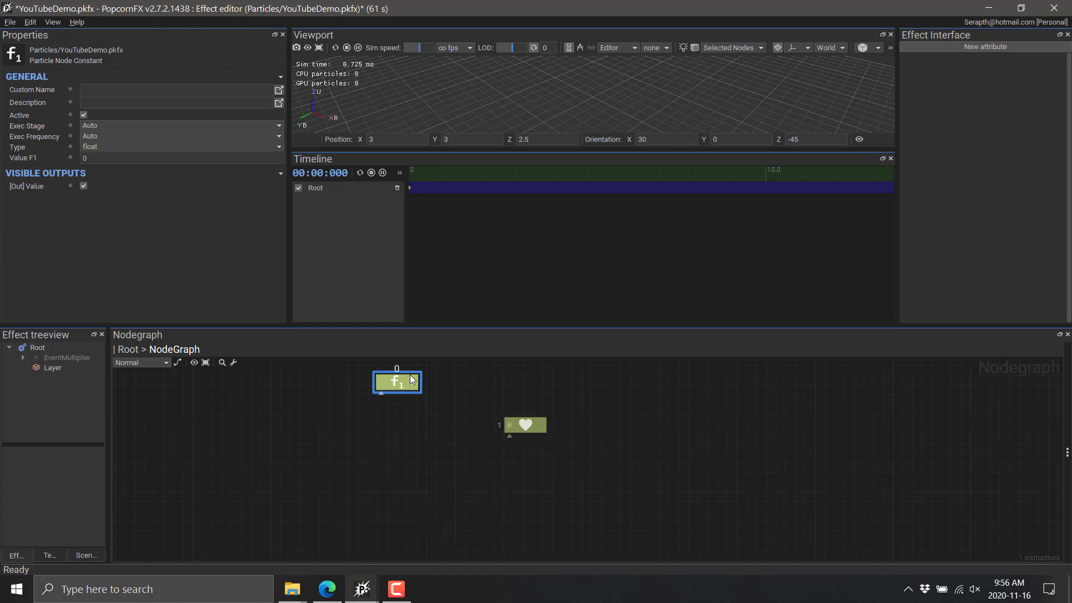
drag(413, 382, 508, 425)
click(110, 158)
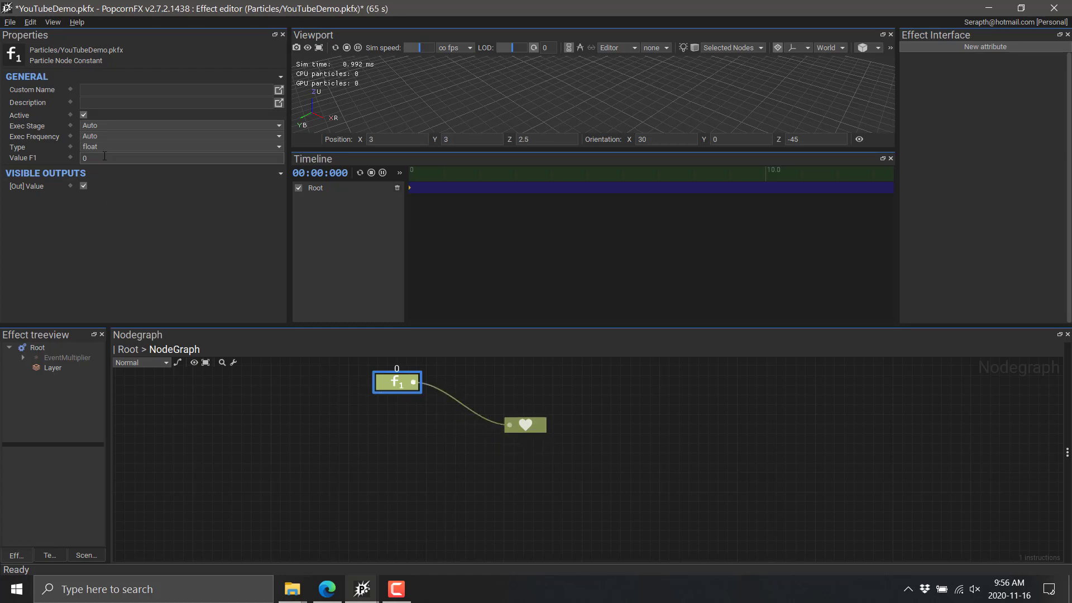
key(Return)
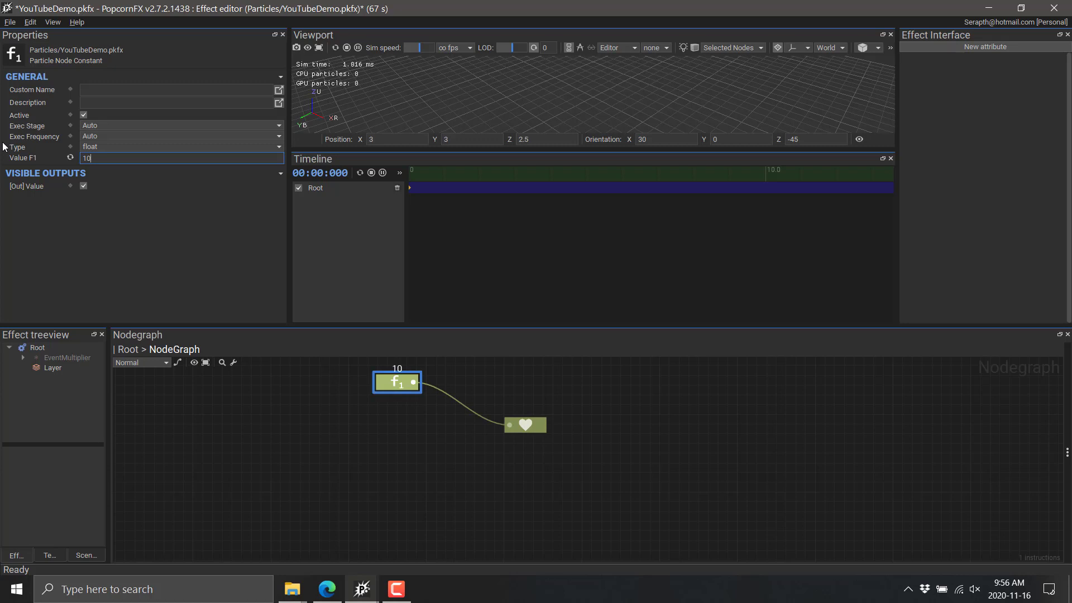
right_click(391, 382)
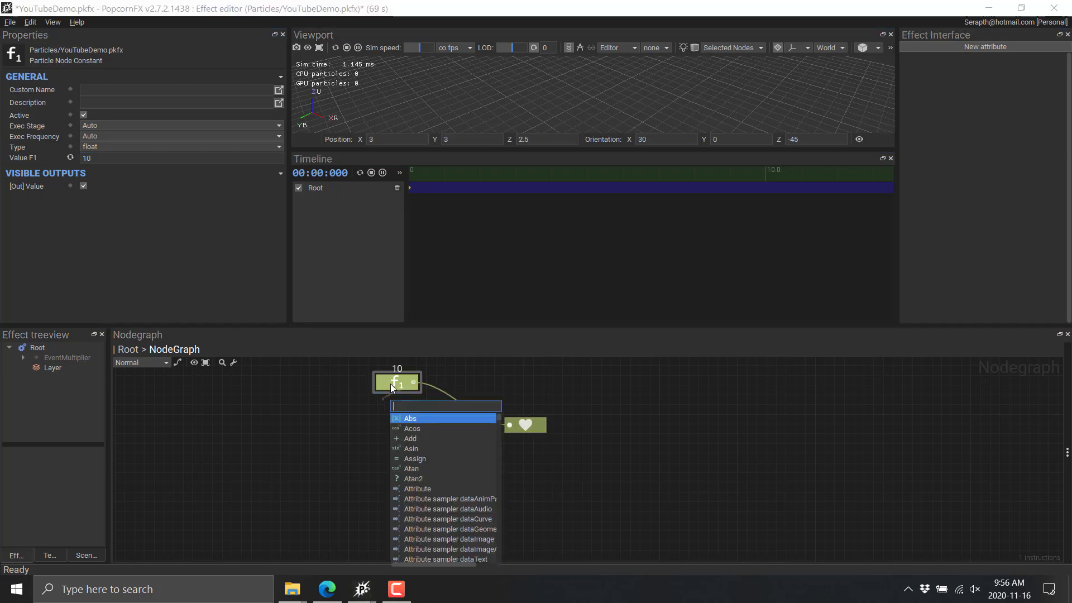
click(660, 389)
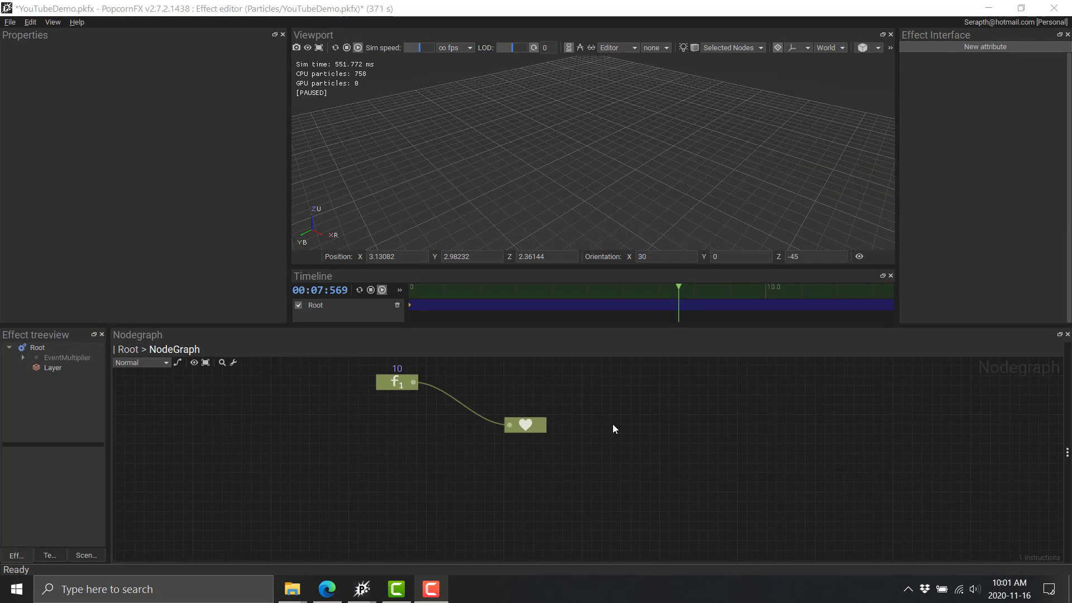
Add a Billboard renderer node to the layer graph and review its Properties down to Diffuse.
right_click(654, 413)
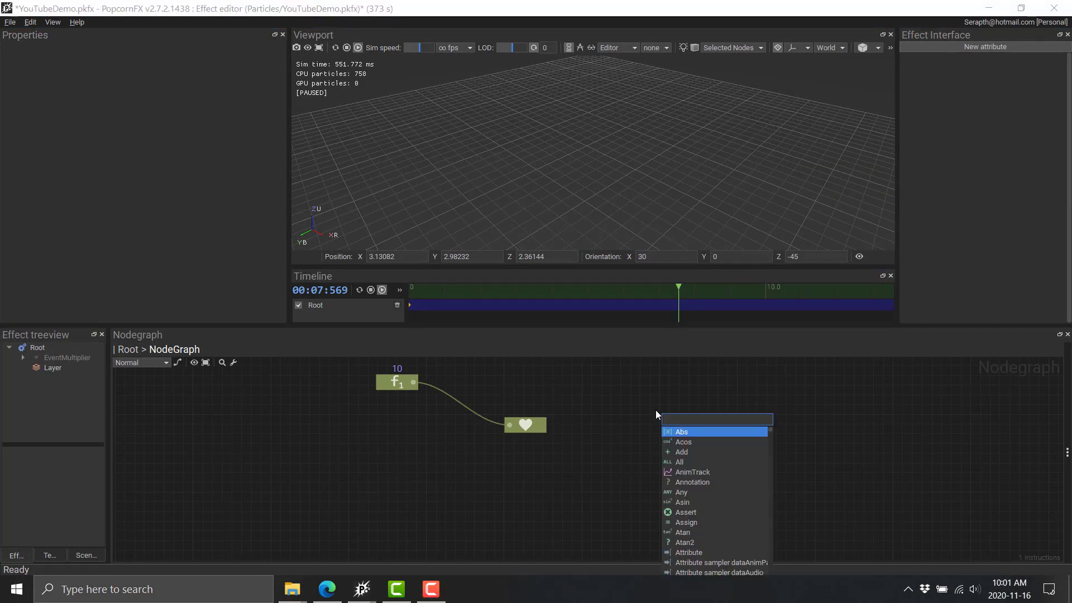
text(billboard)
key(Escape)
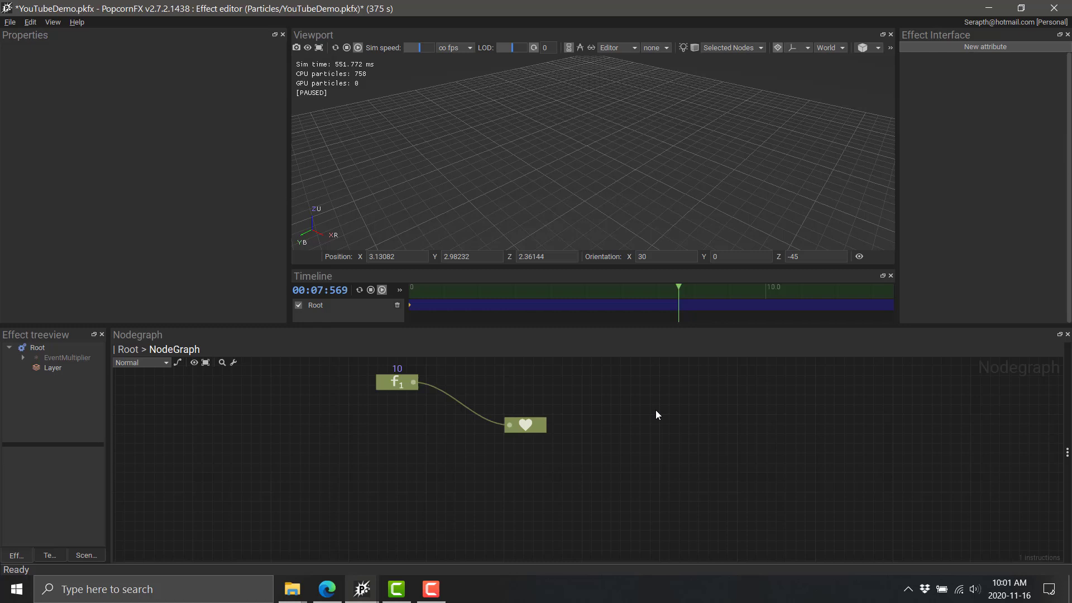
drag(673, 427, 664, 452)
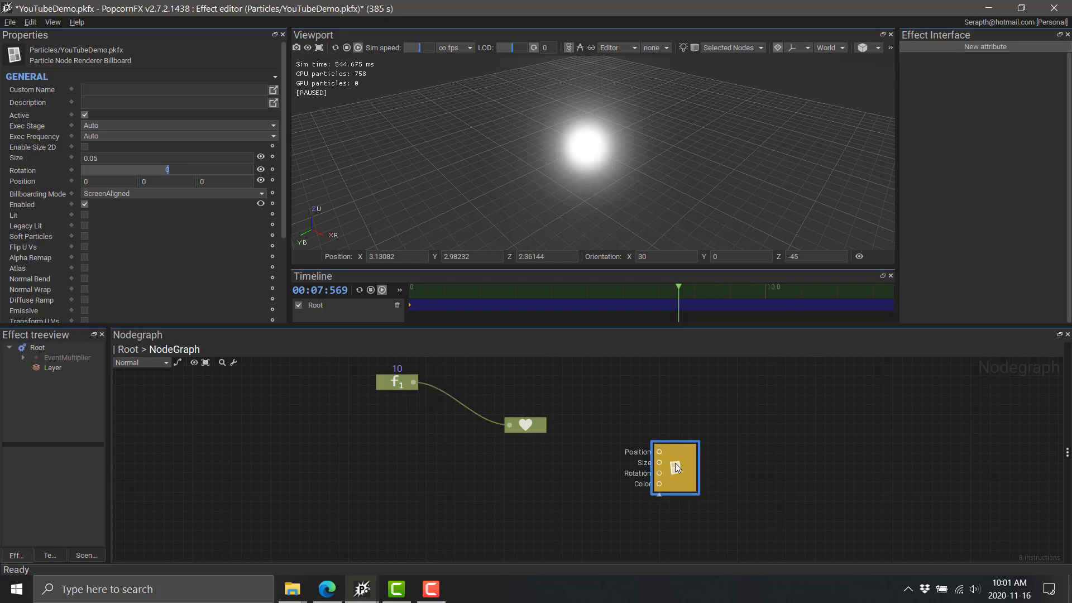
scroll(170, 285, down, 3)
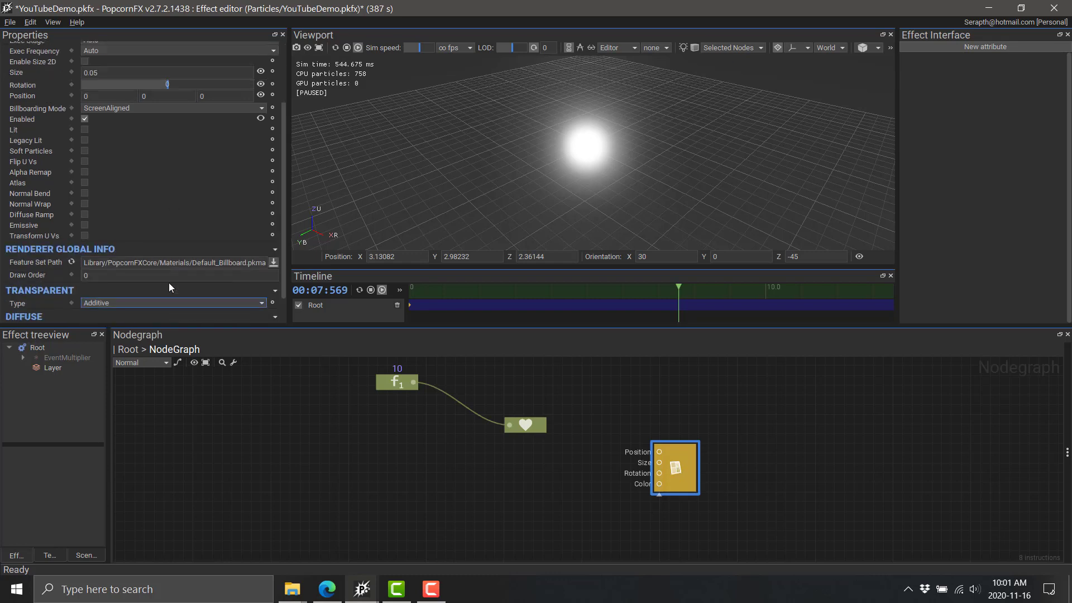
scroll(162, 262, up, 3)
scroll(159, 254, down, 3)
scroll(159, 252, down, 1)
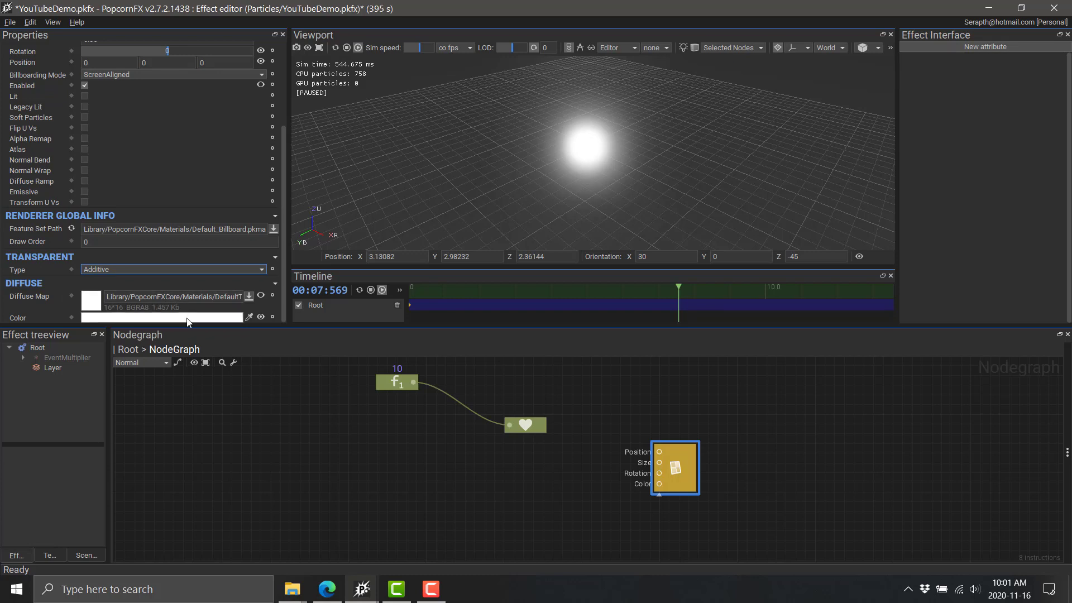
click(175, 278)
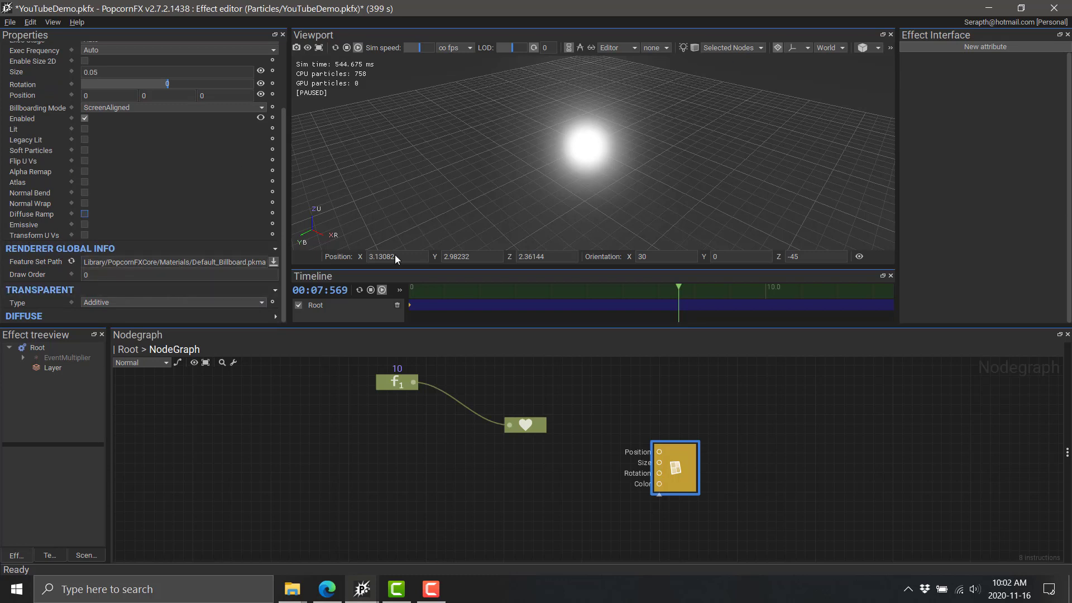
scroll(121, 229, up, 1)
scroll(121, 229, down, 1)
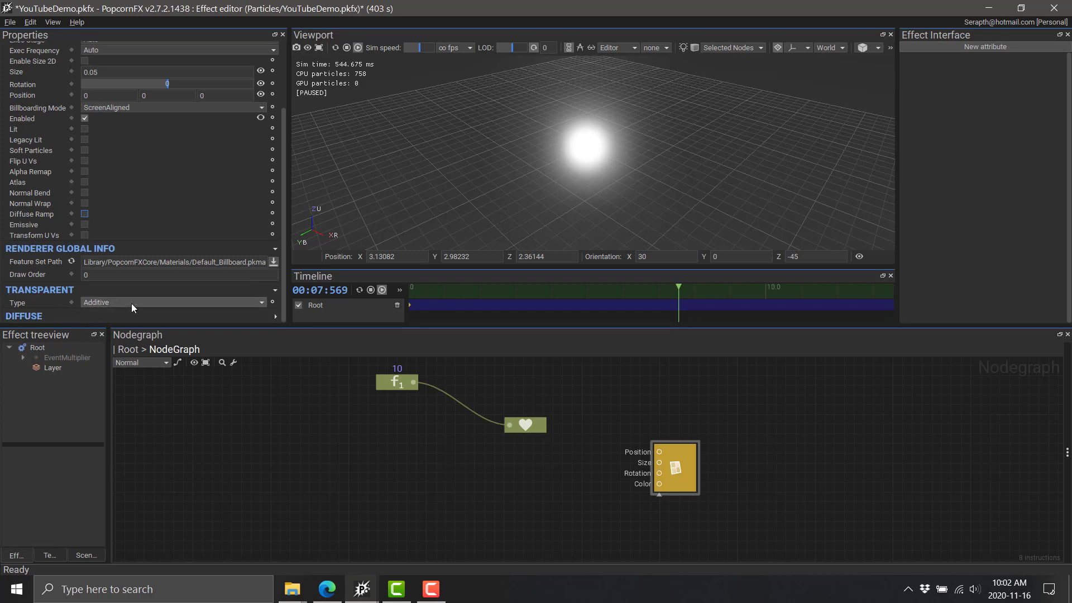
Set the billboard's Diffuse color to blue FF408BFF.
click(213, 314)
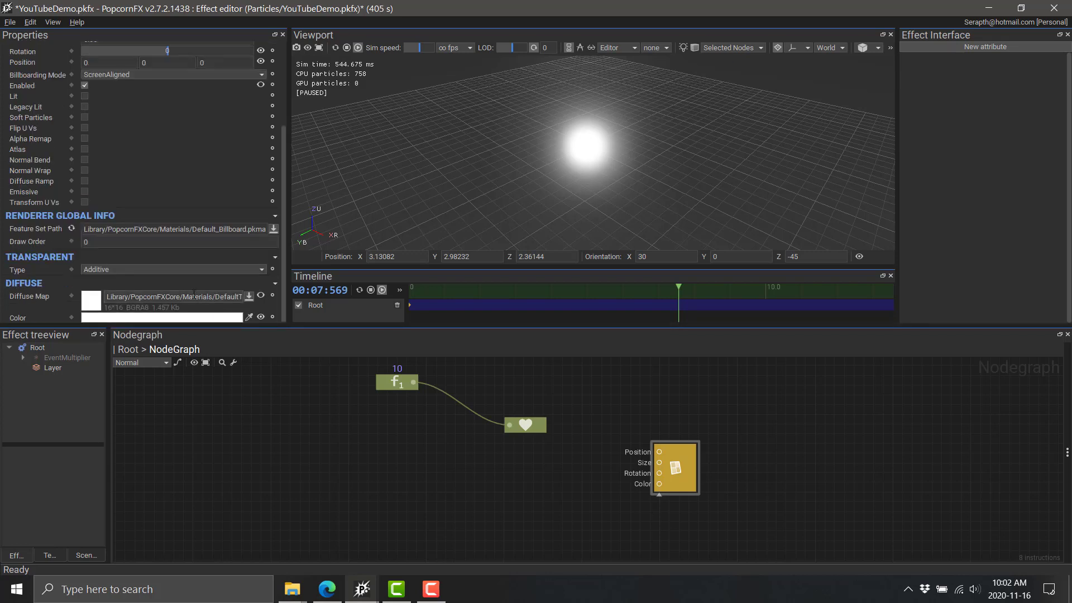
click(147, 318)
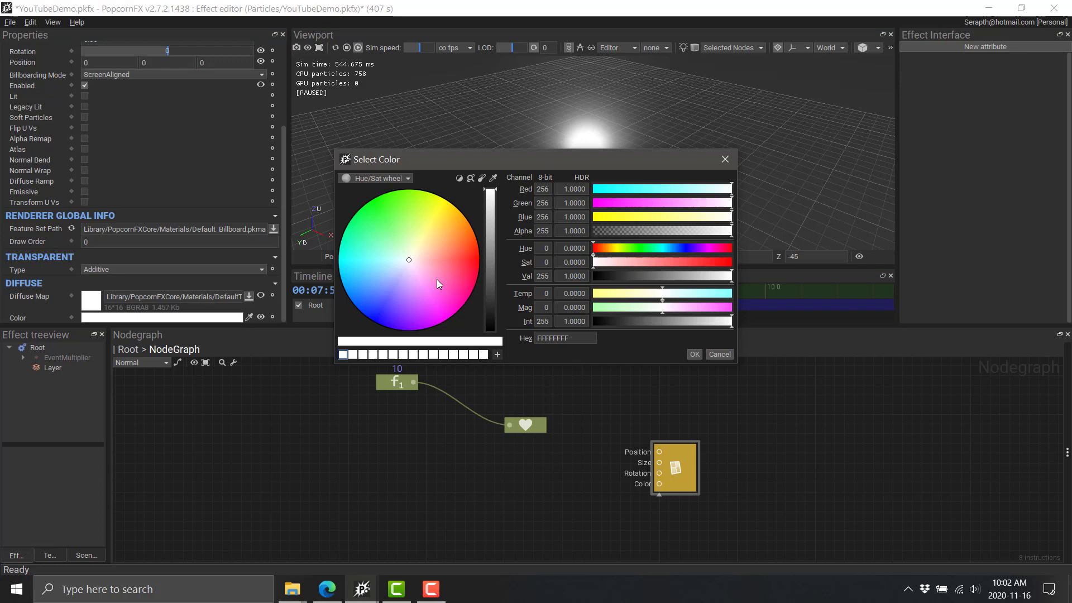
click(375, 301)
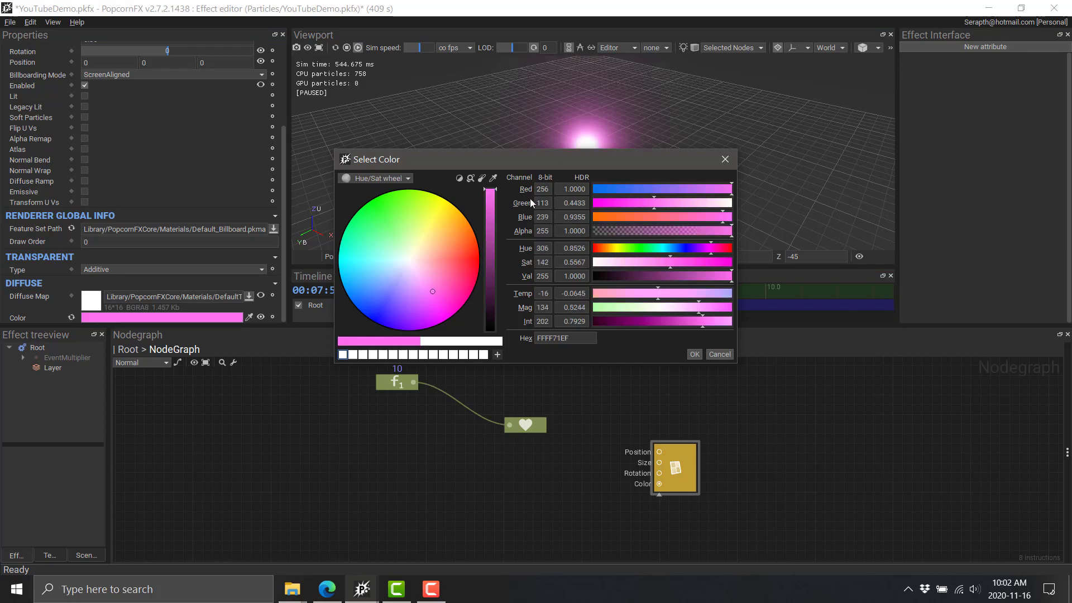
click(372, 291)
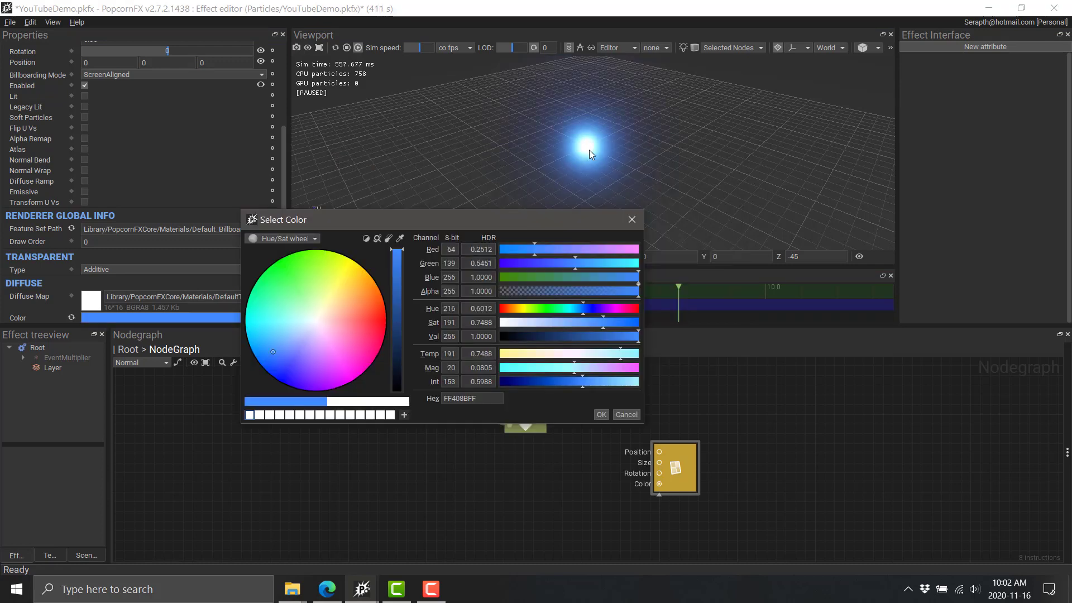
click(603, 414)
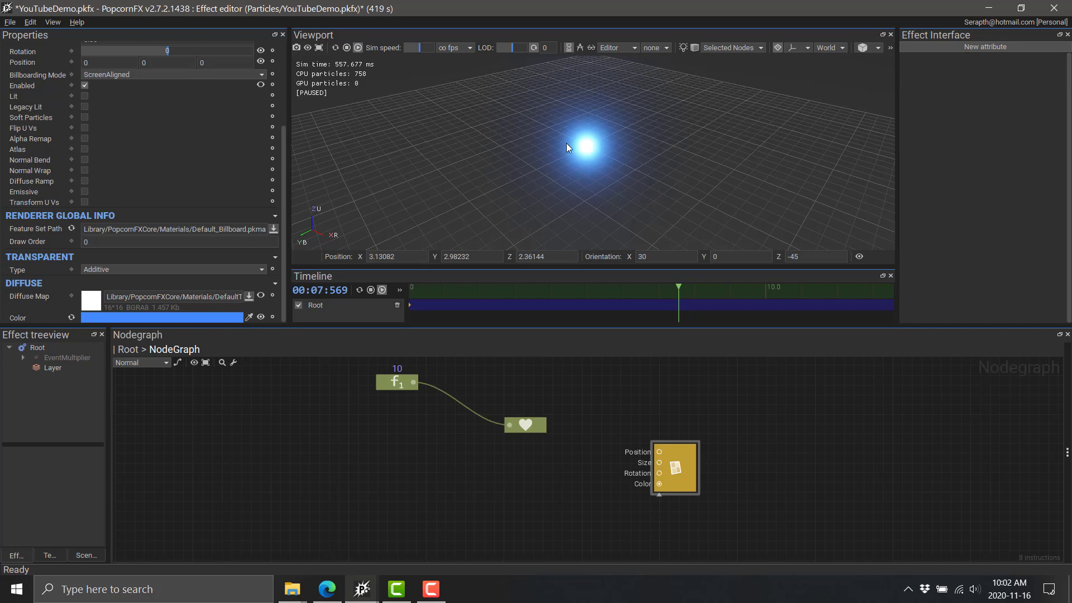
Add a Physics node feeding the billboard's Position, with Velocity Z set to -2.
right_click(450, 512)
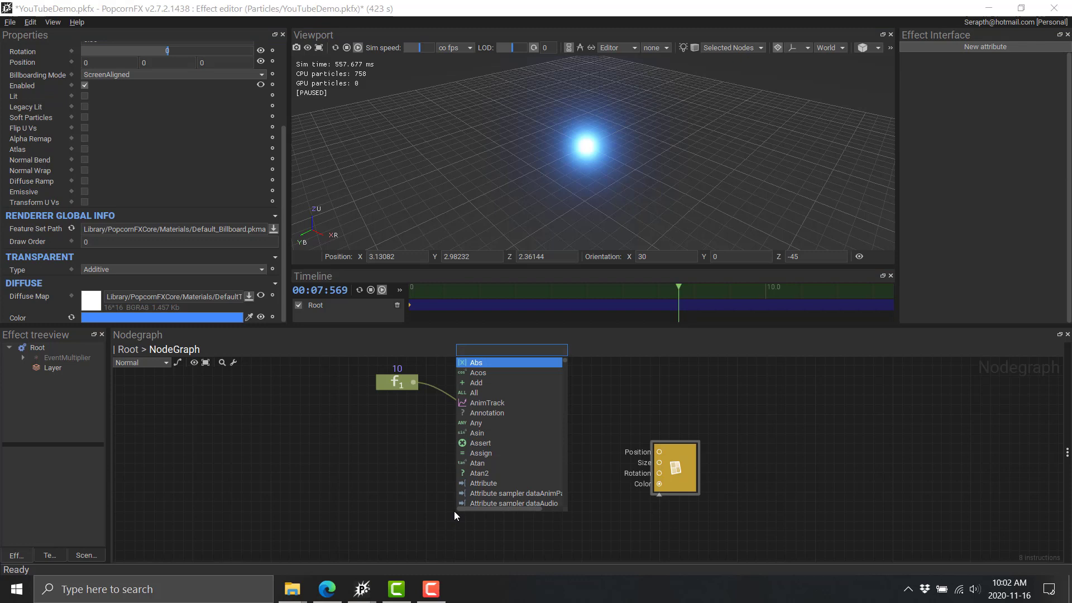
text(physics)
key(Return)
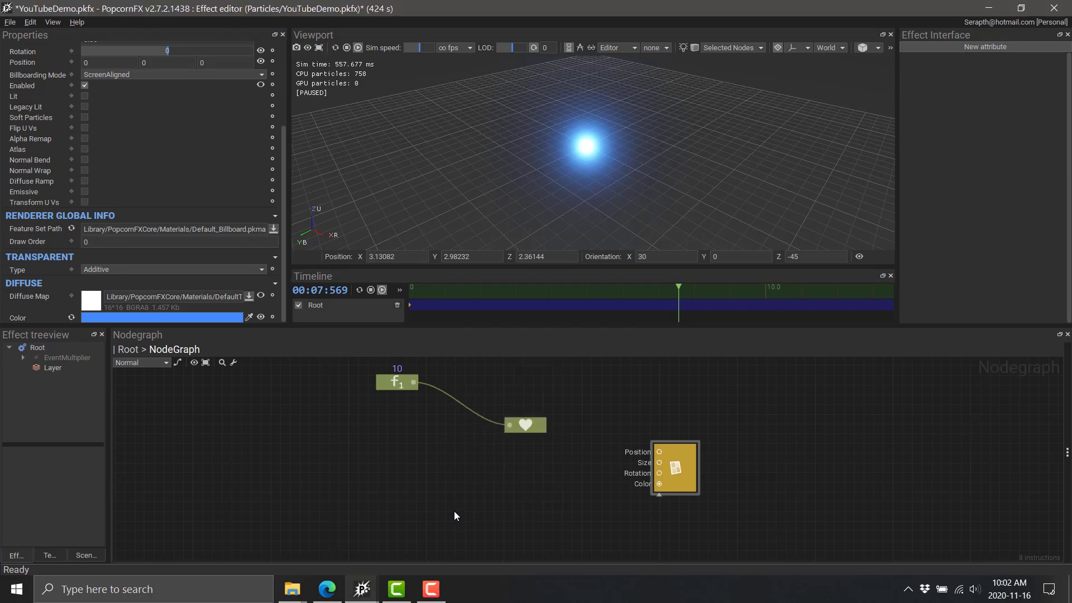
drag(468, 518, 662, 454)
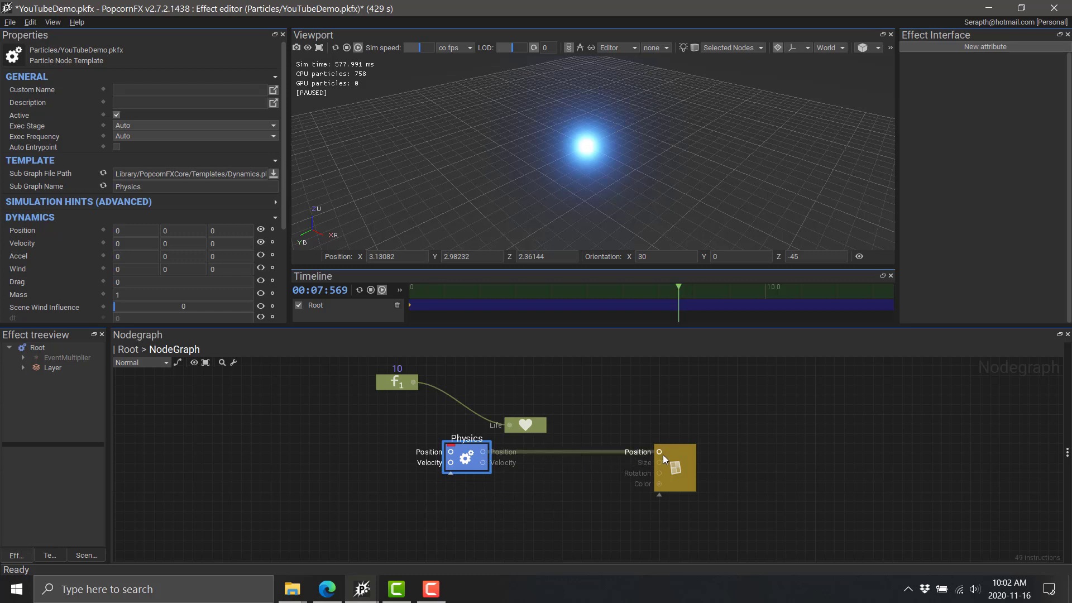
drag(463, 455, 458, 471)
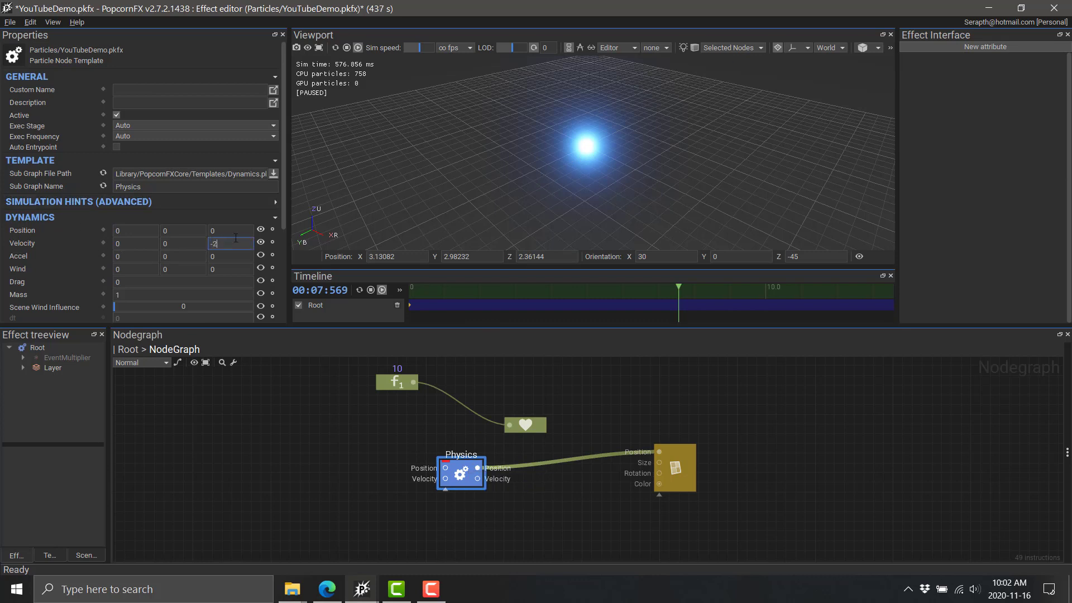
key(Return)
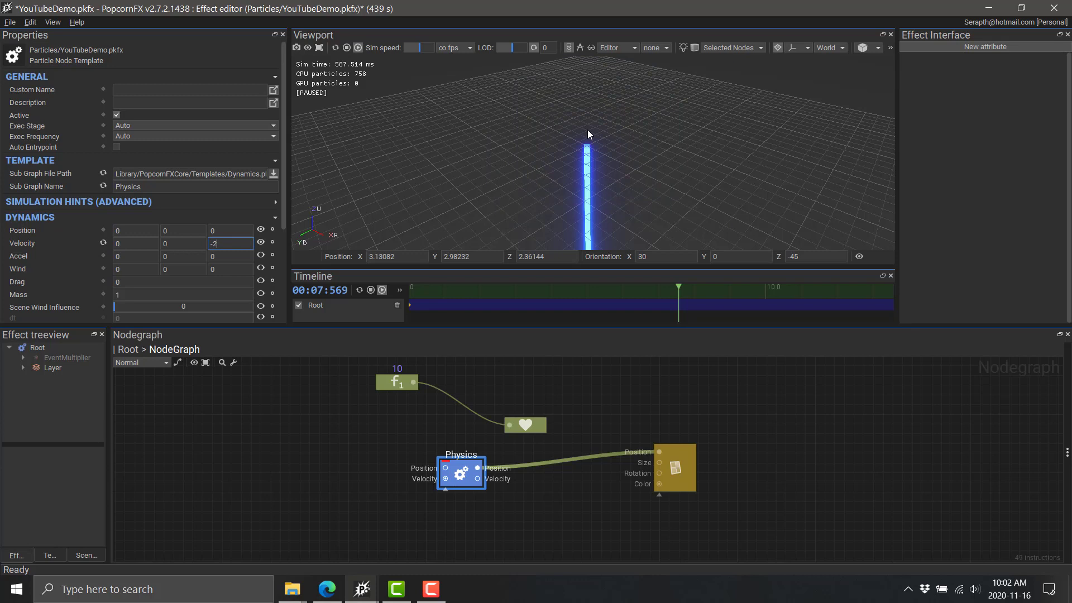
Restart and play the effect, then frame the falling blue particle column in the viewport.
click(359, 287)
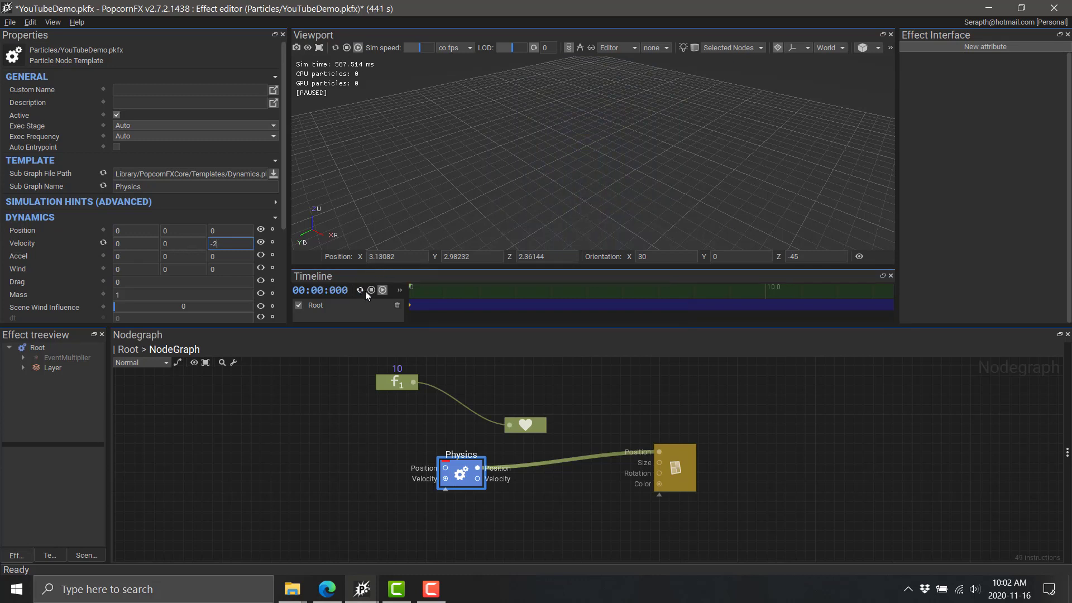
click(381, 290)
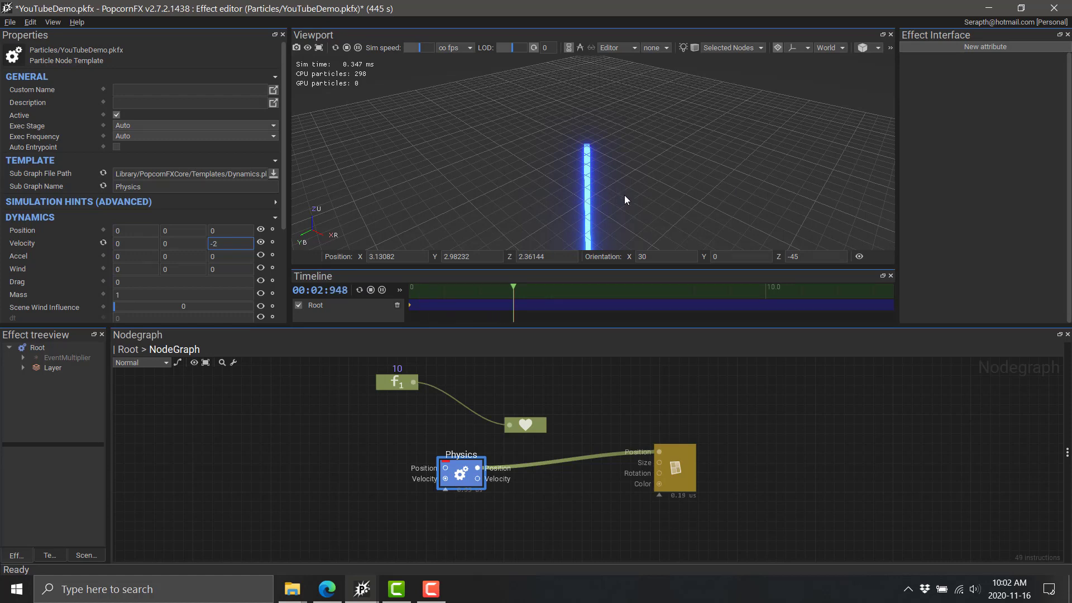
middle_drag(638, 195, 620, 150)
scroll(620, 150, down, 5)
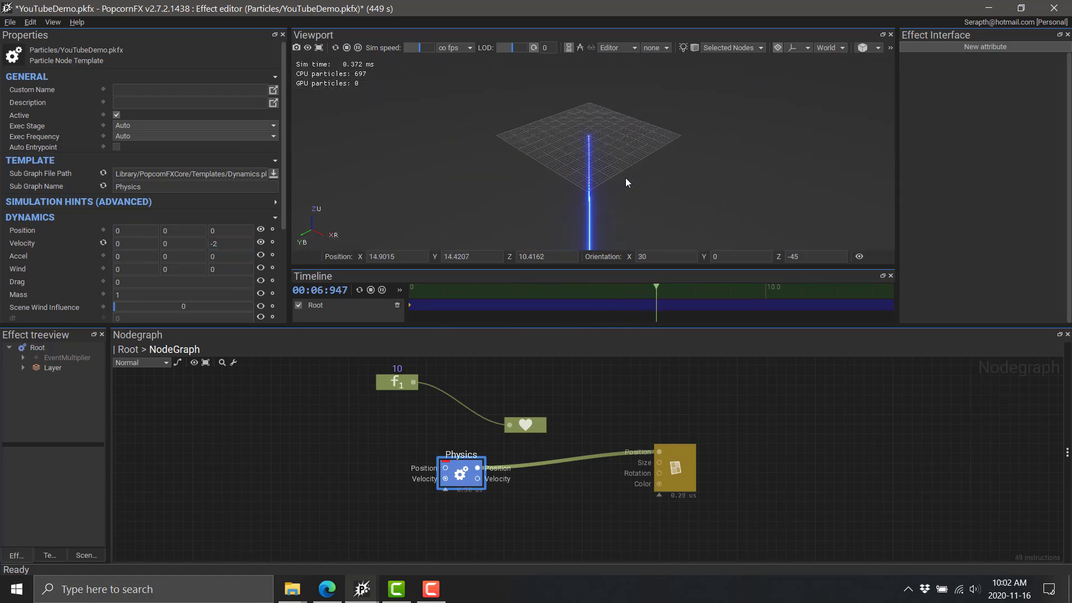
scroll(625, 176, down, 1)
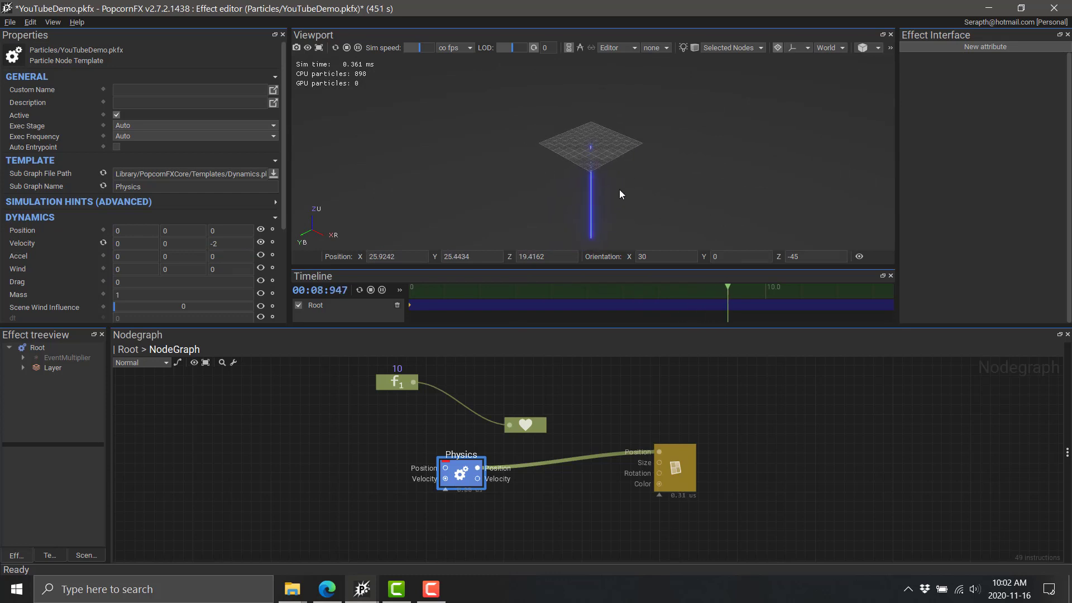
scroll(631, 176, up, 5)
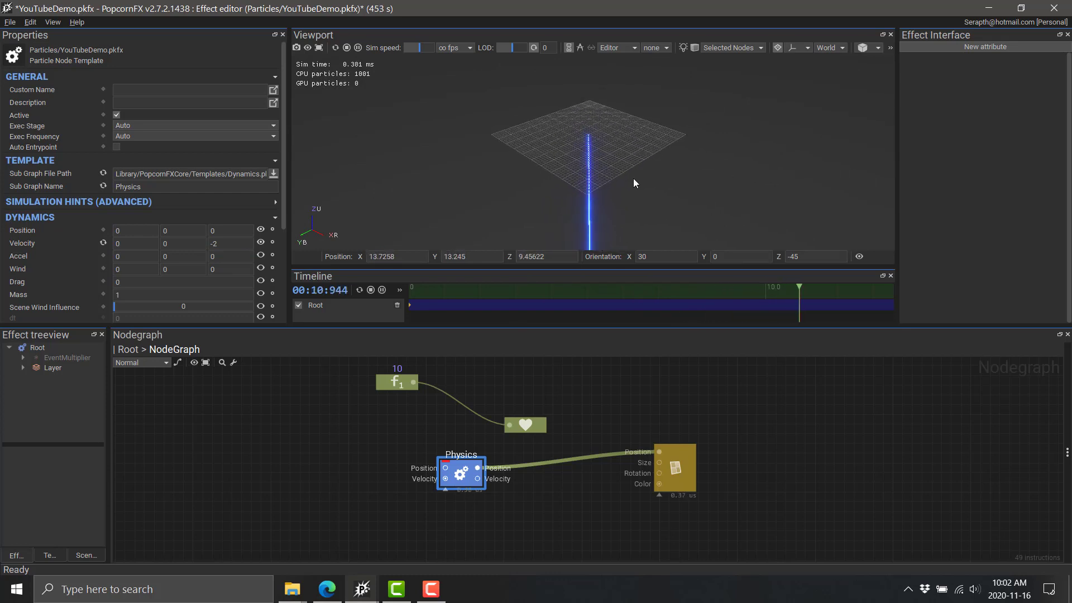
scroll(638, 174, up, 4)
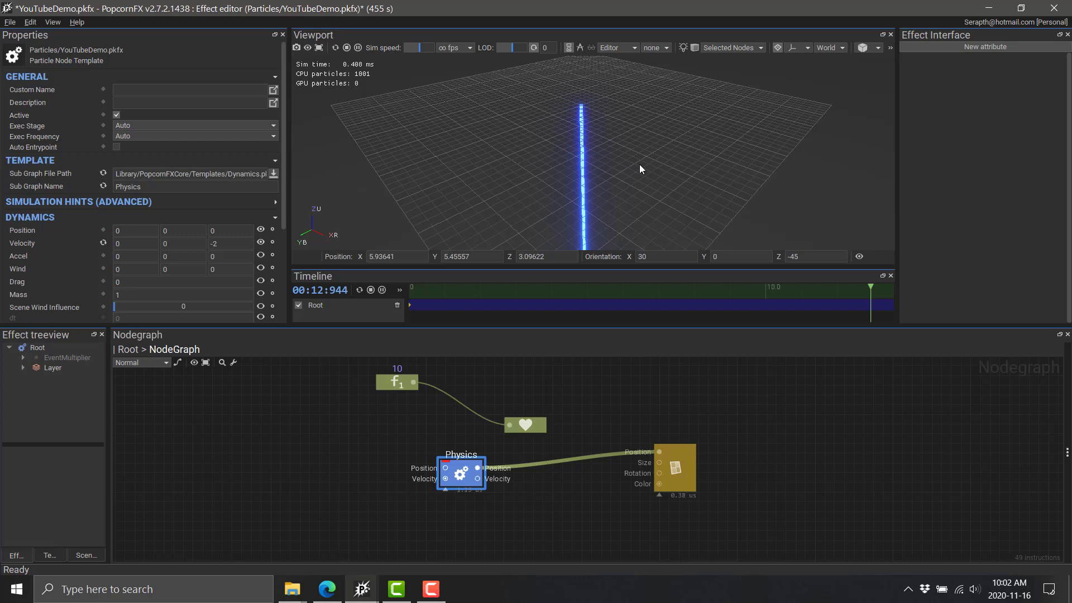
middle_drag(640, 169, 611, 223)
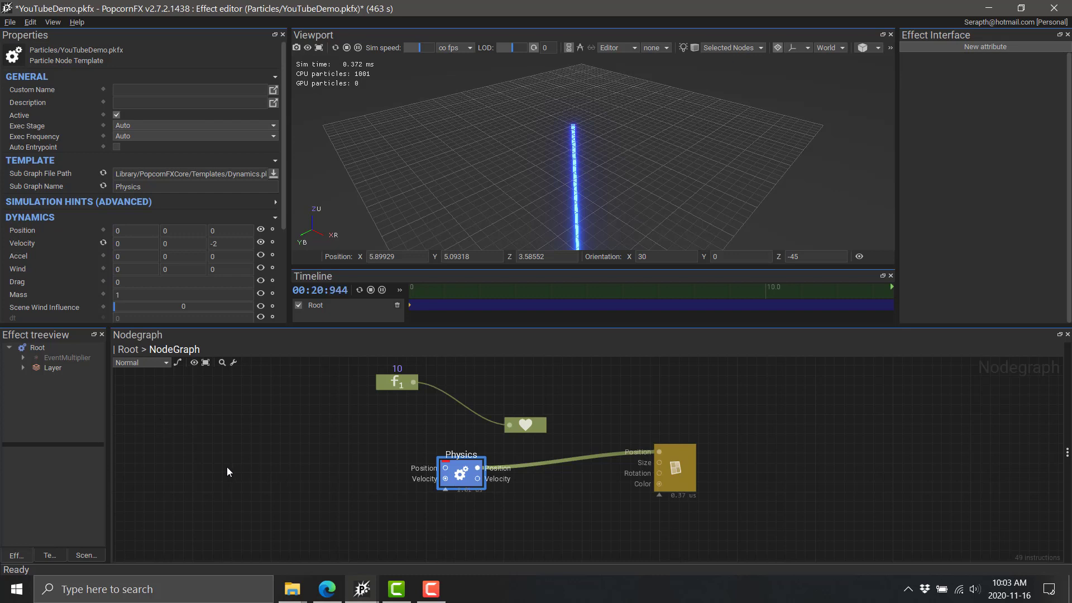
Add a vrand node and connect its output to the Physics node's Position input.
key(space)
text(v)
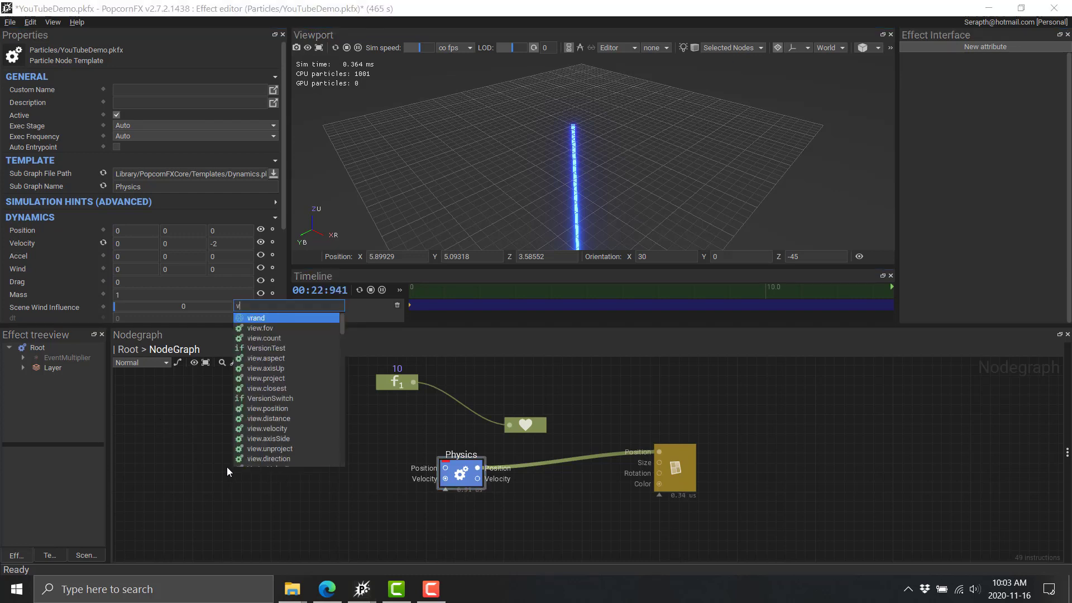
text(rand)
key(Return)
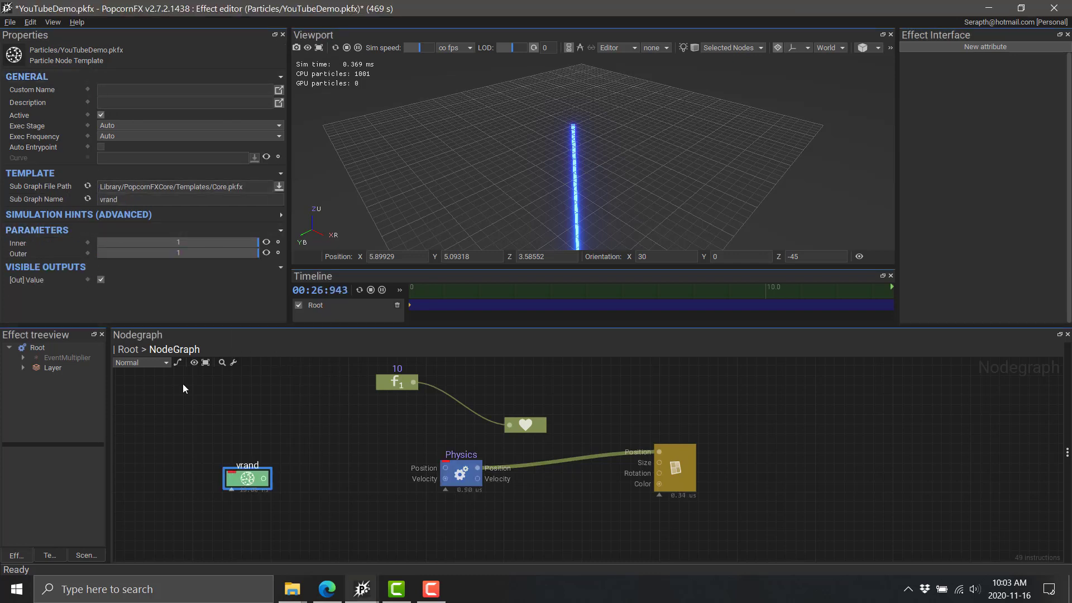
drag(263, 479, 447, 469)
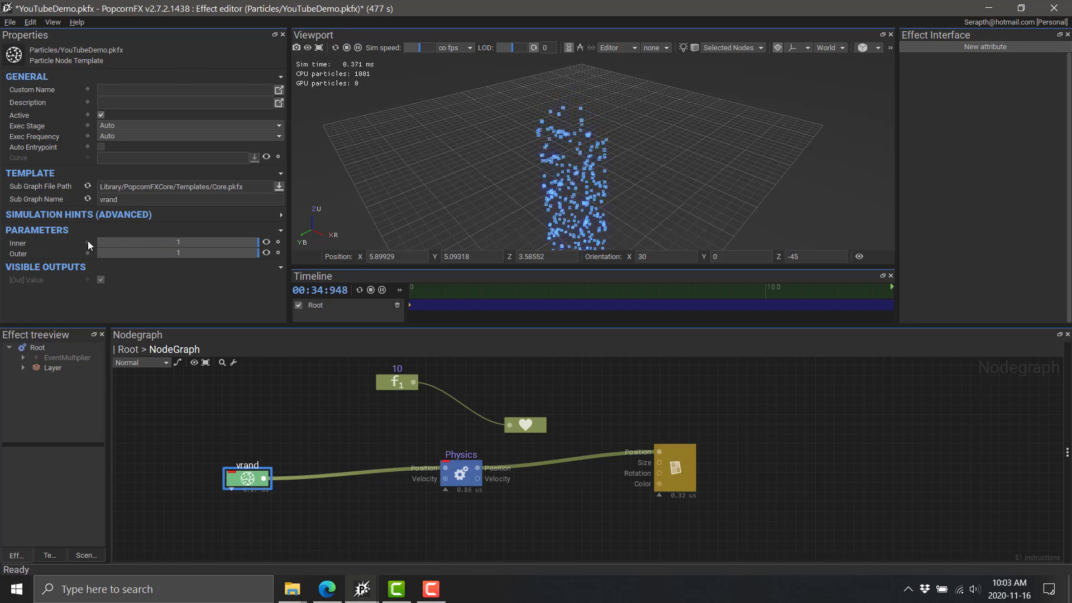
Expand the vrand node and review its Inner 1, Outer 1 and Random Seed Modifier settings.
click(232, 490)
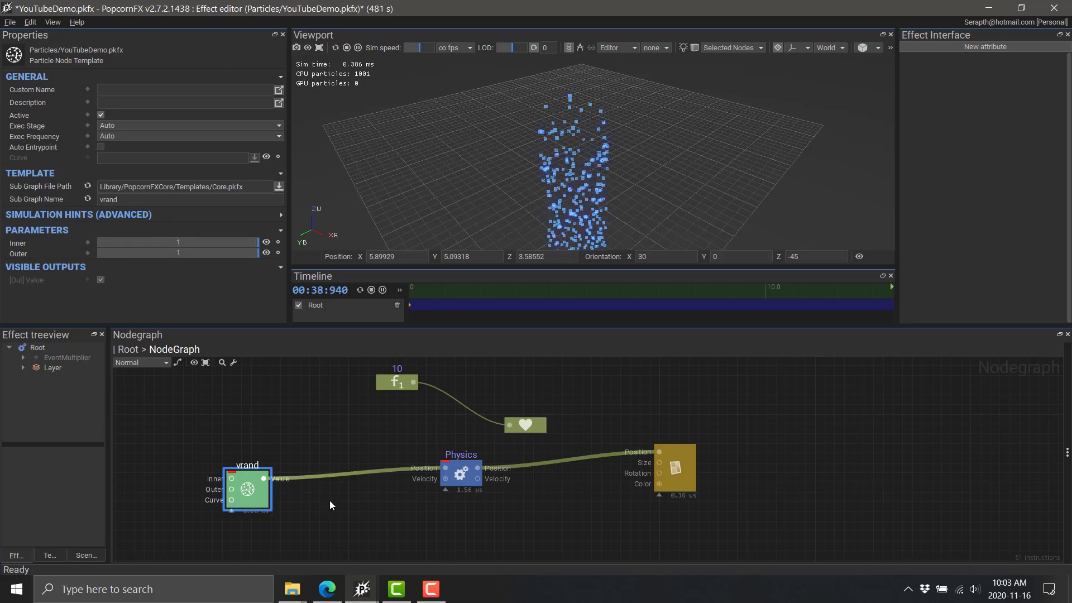
middle_drag(329, 501, 387, 463)
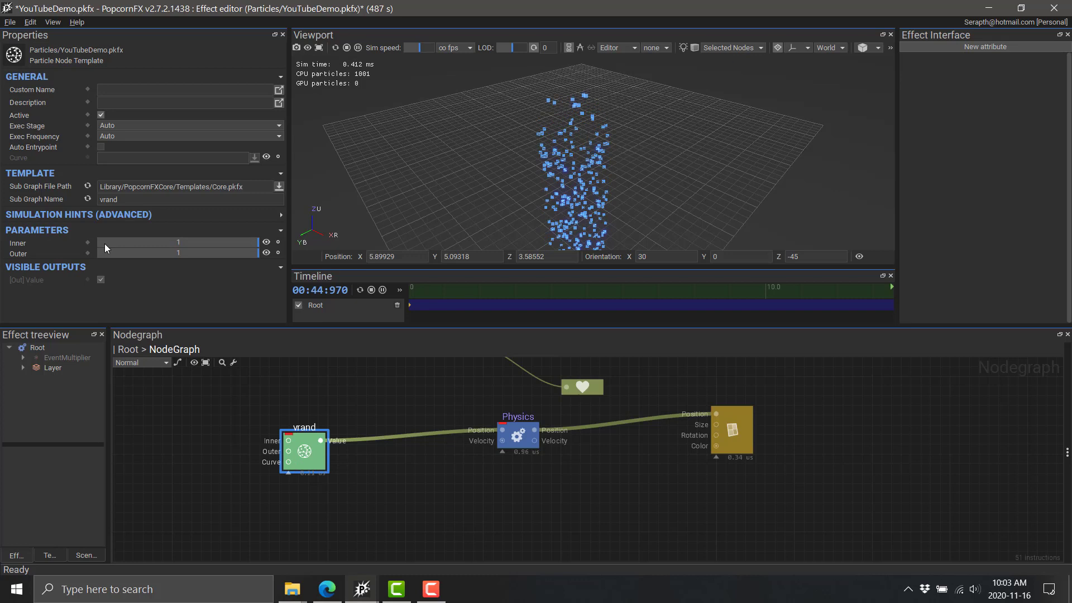
click(280, 215)
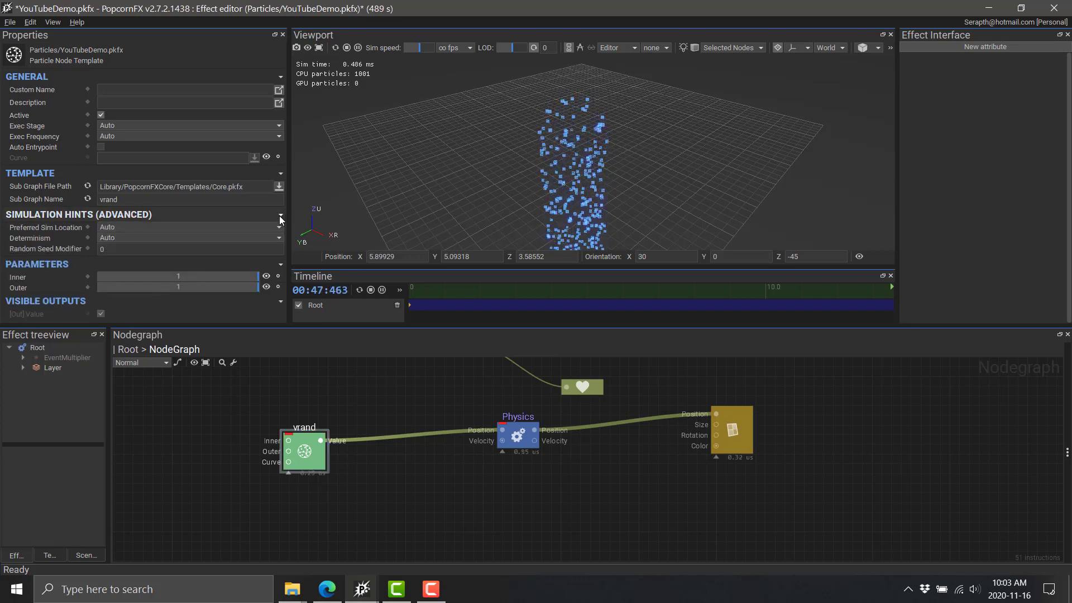
click(110, 250)
click(187, 423)
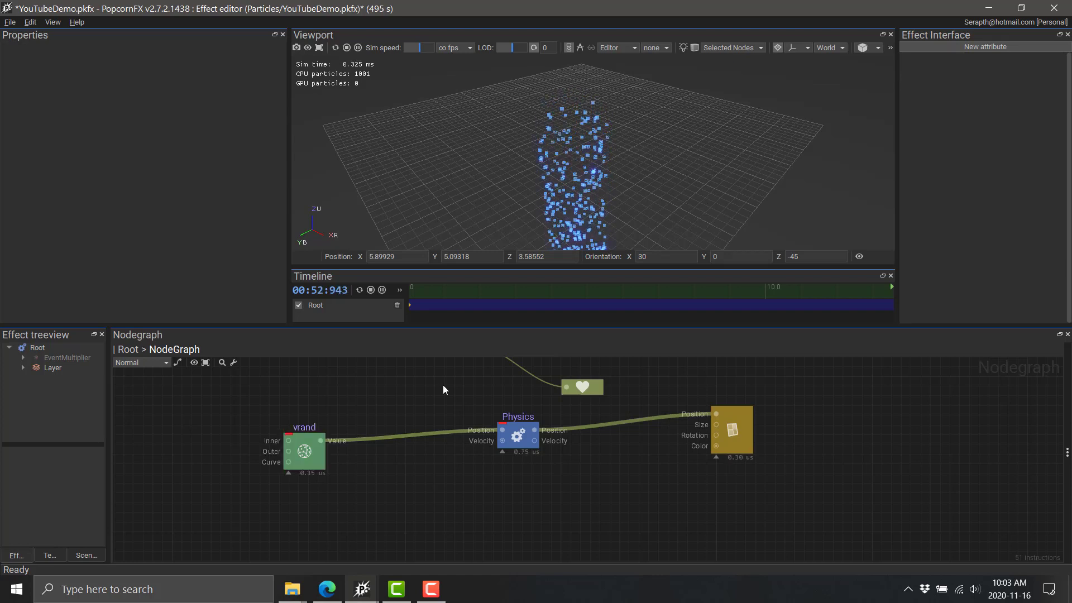
scroll(629, 192, down, 3)
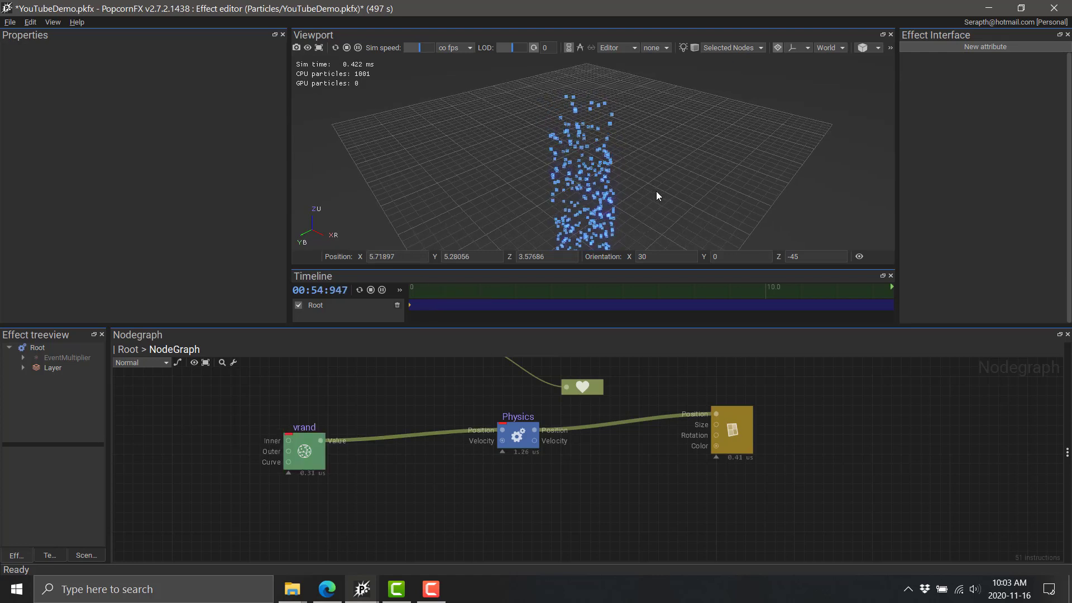
scroll(581, 193, down, 2)
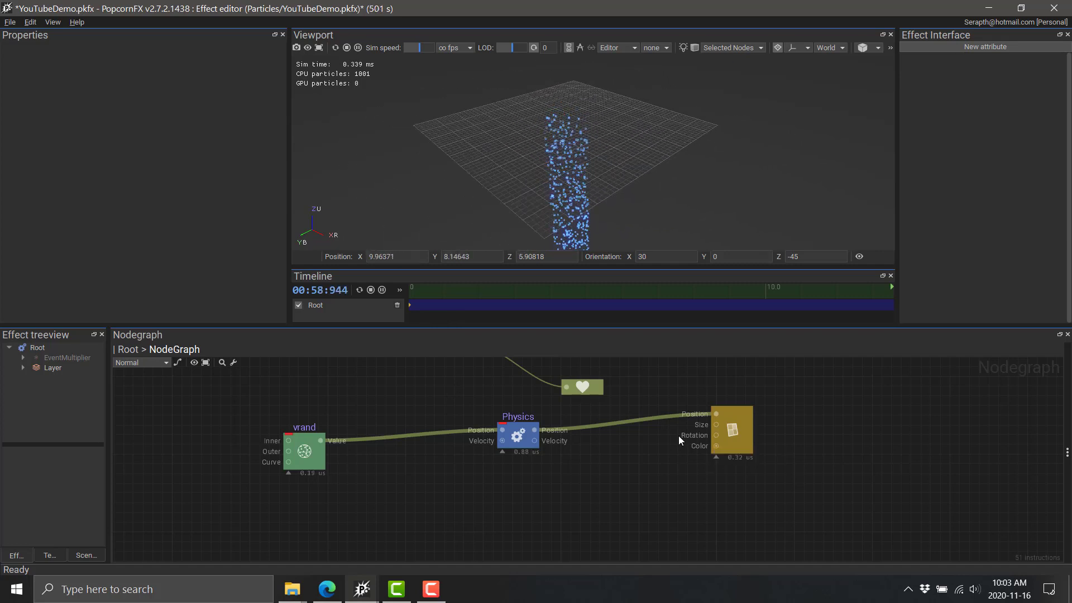
Open the node creation popup on the Nodegraph canvas and scroll to its top.
right_click(909, 434)
scroll(927, 464, up, 3)
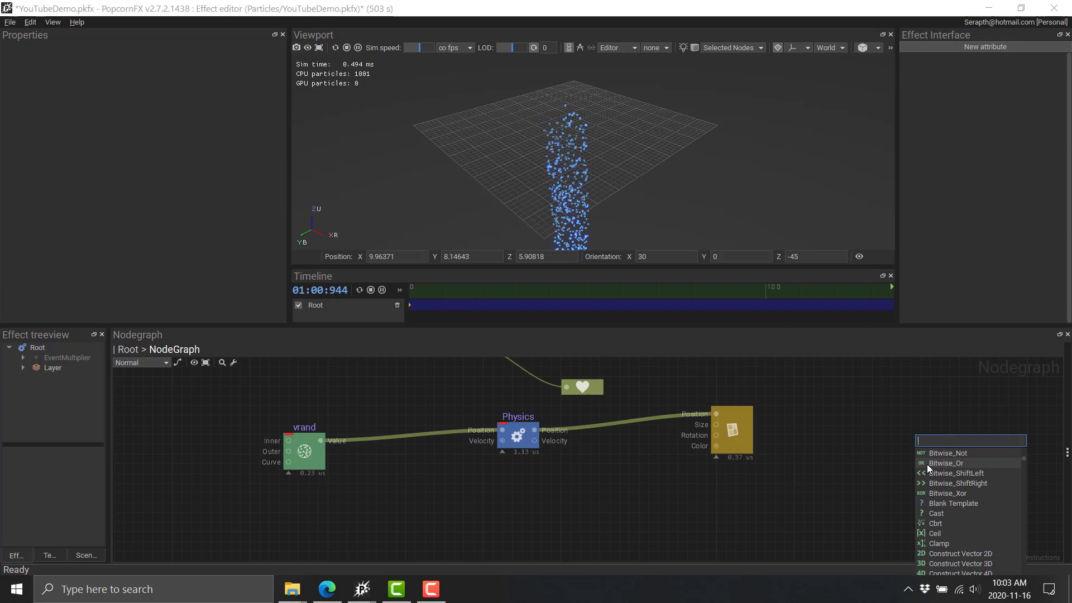
scroll(927, 464, up, 1)
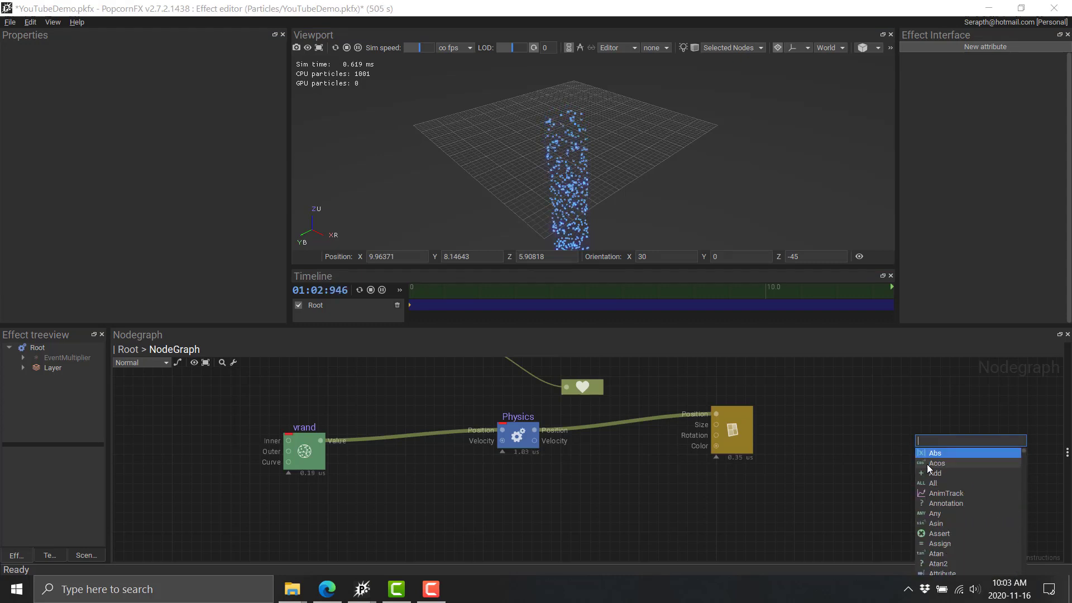
Reopen the node list elsewhere and scroll down through all the available node templates.
right_click(796, 369)
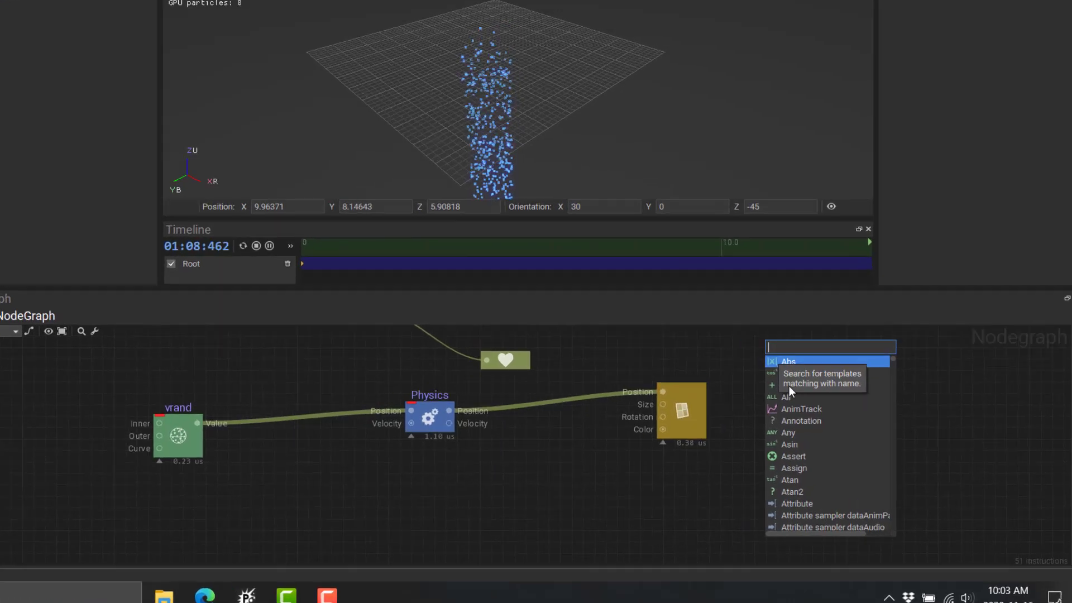
scroll(792, 407, down, 5)
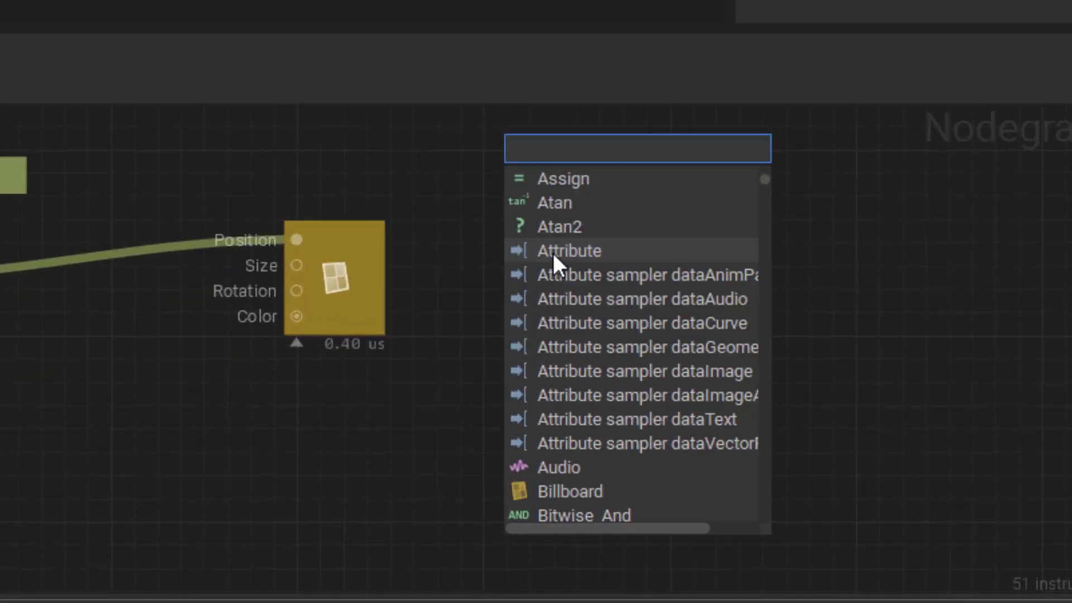
scroll(797, 438, down, 1)
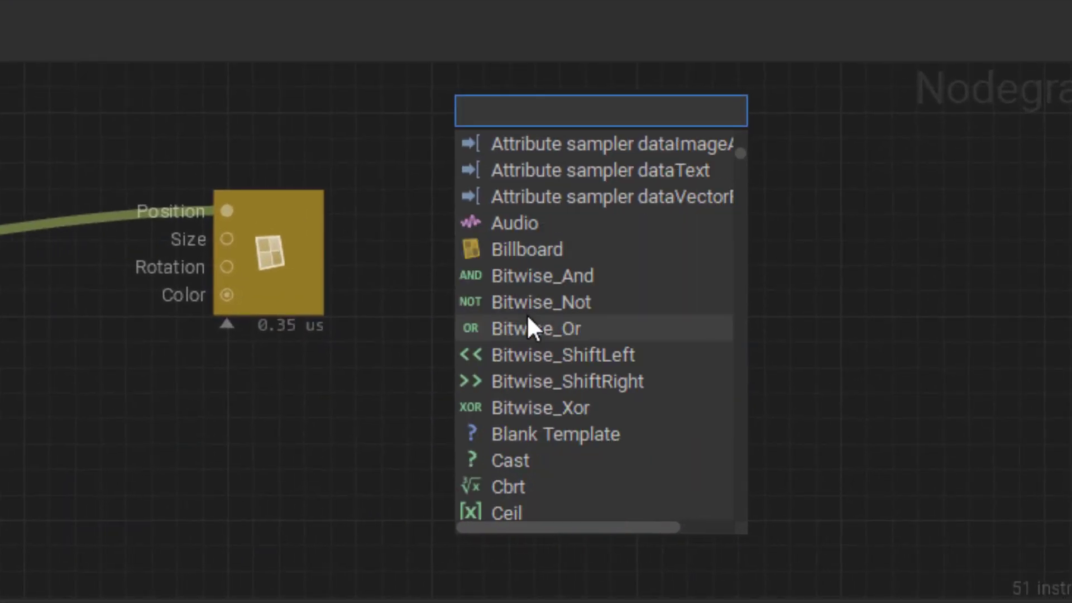
scroll(528, 318, down, 7)
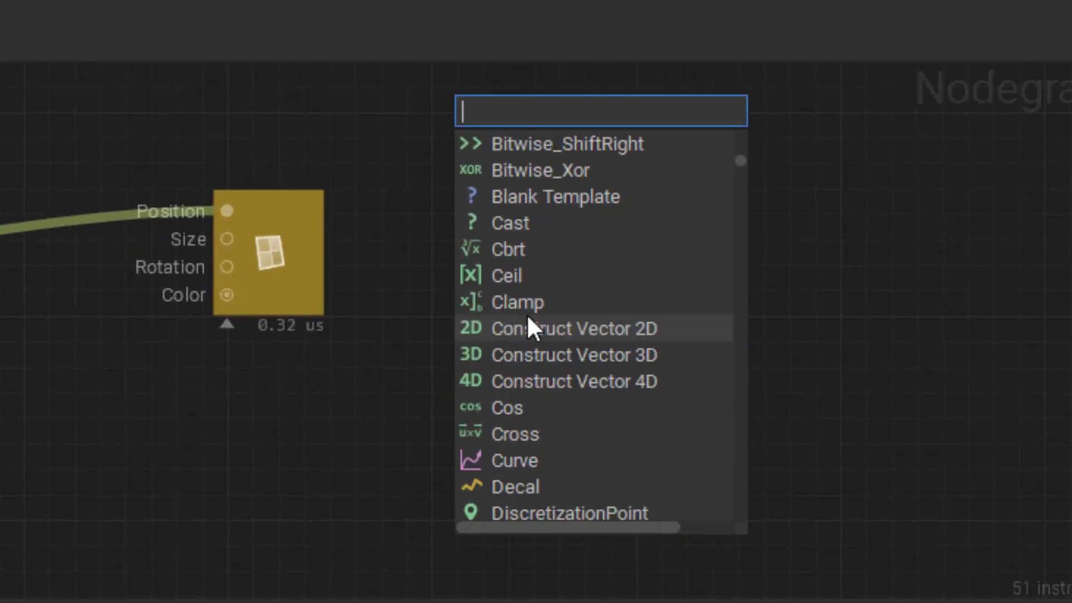
scroll(528, 319, down, 4)
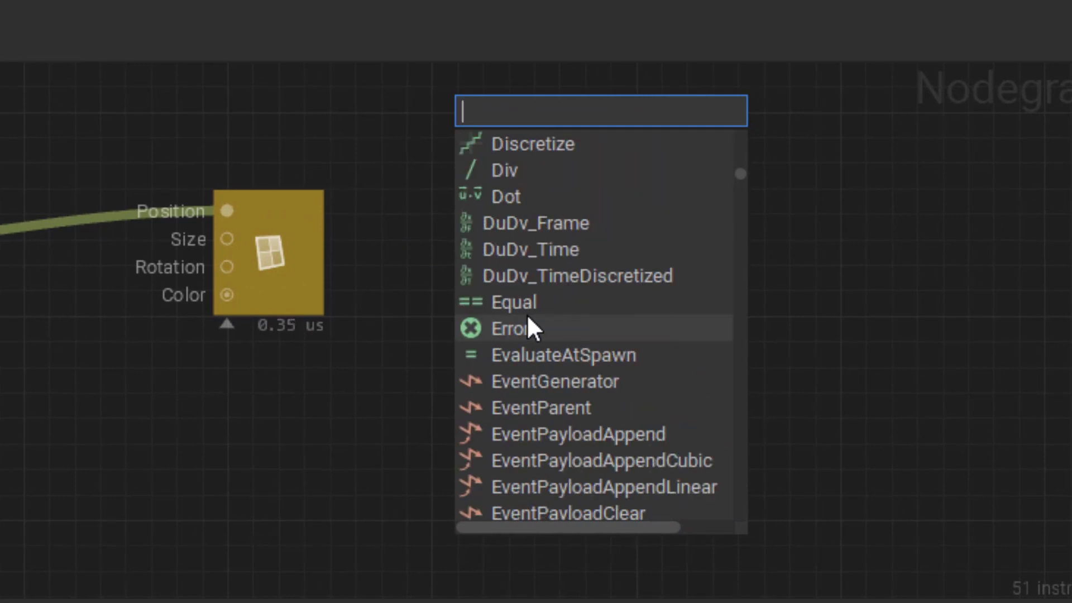
scroll(528, 319, down, 6)
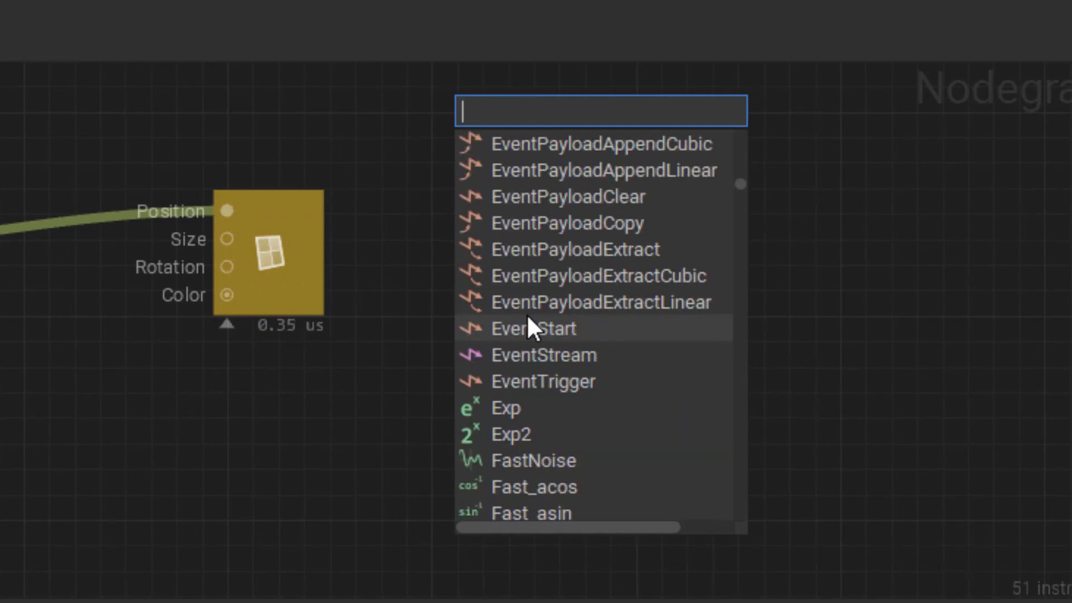
scroll(528, 319, down, 8)
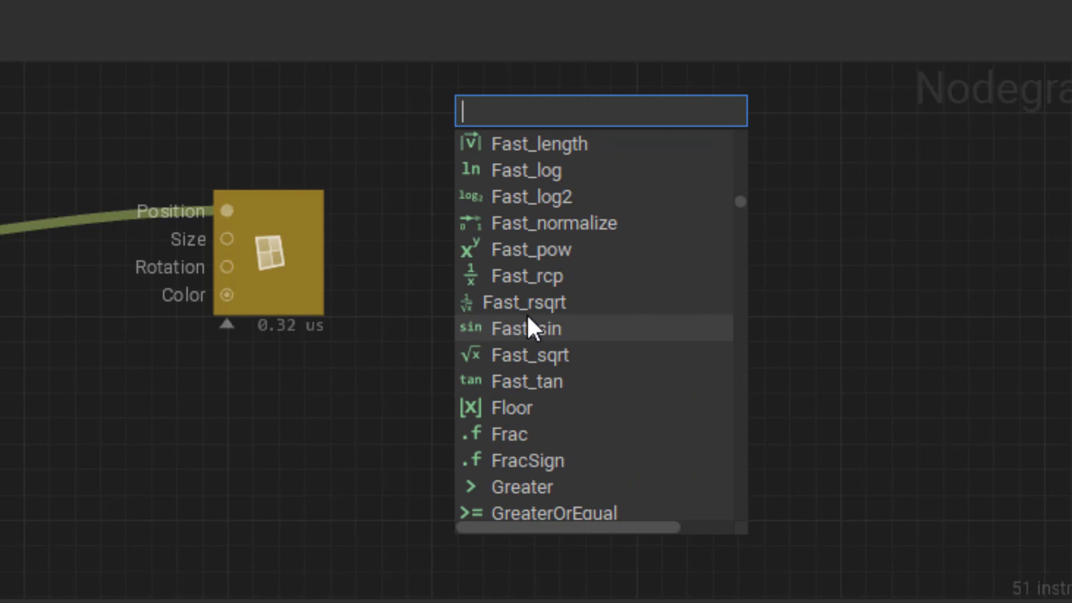
scroll(528, 320, down, 6)
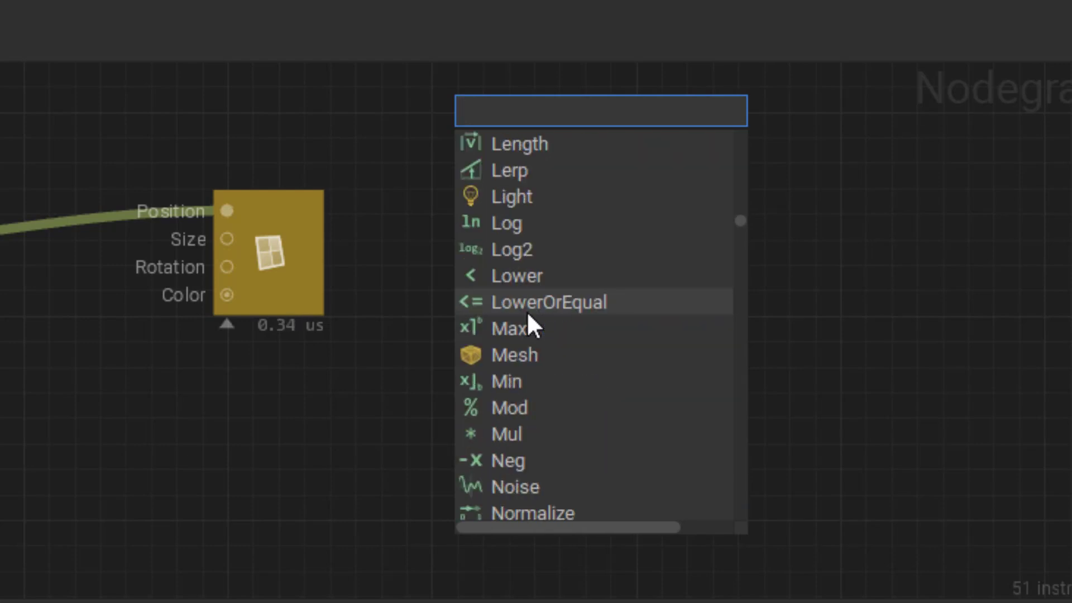
scroll(527, 310, down, 7)
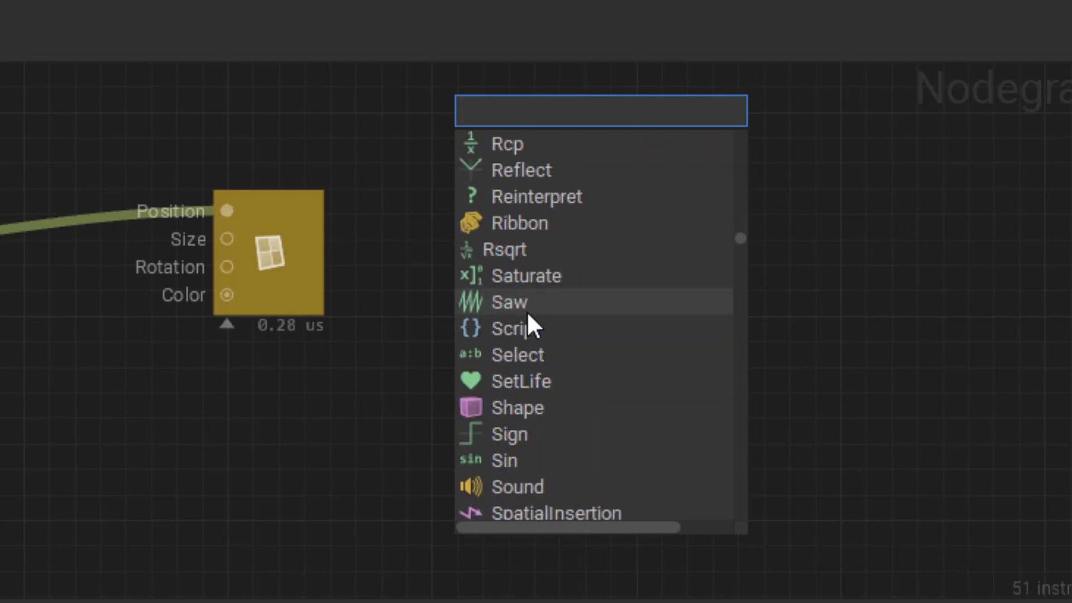
scroll(527, 310, down, 4)
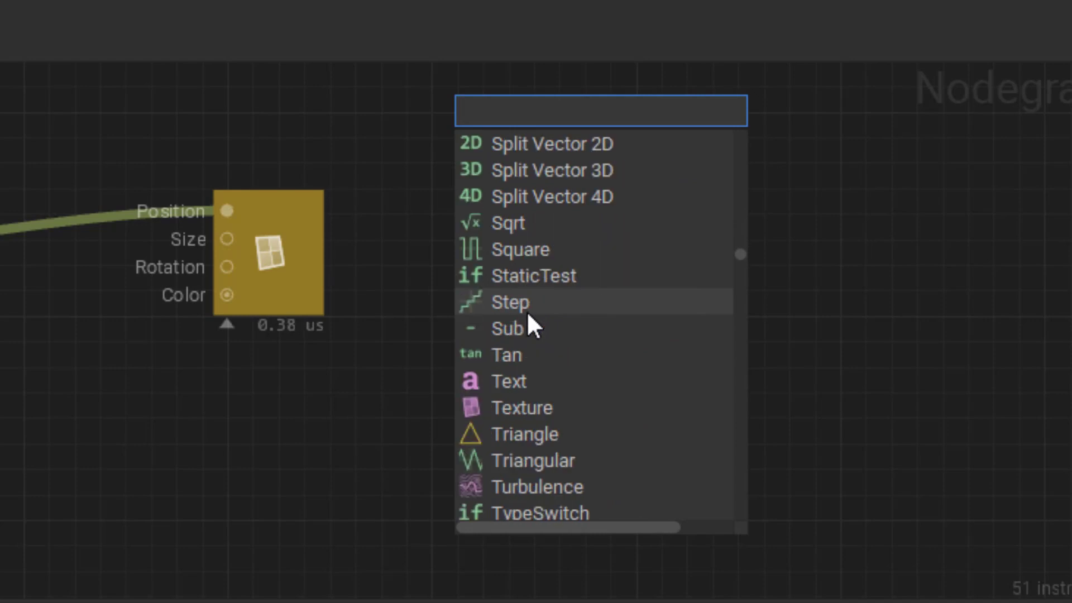
scroll(527, 311, down, 8)
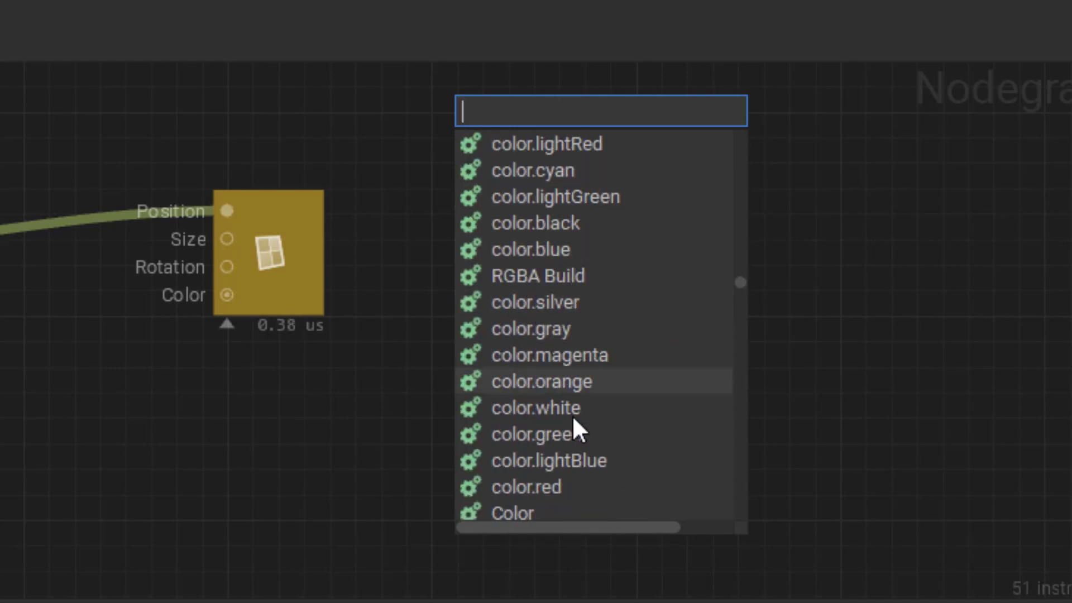
scroll(553, 258, down, 7)
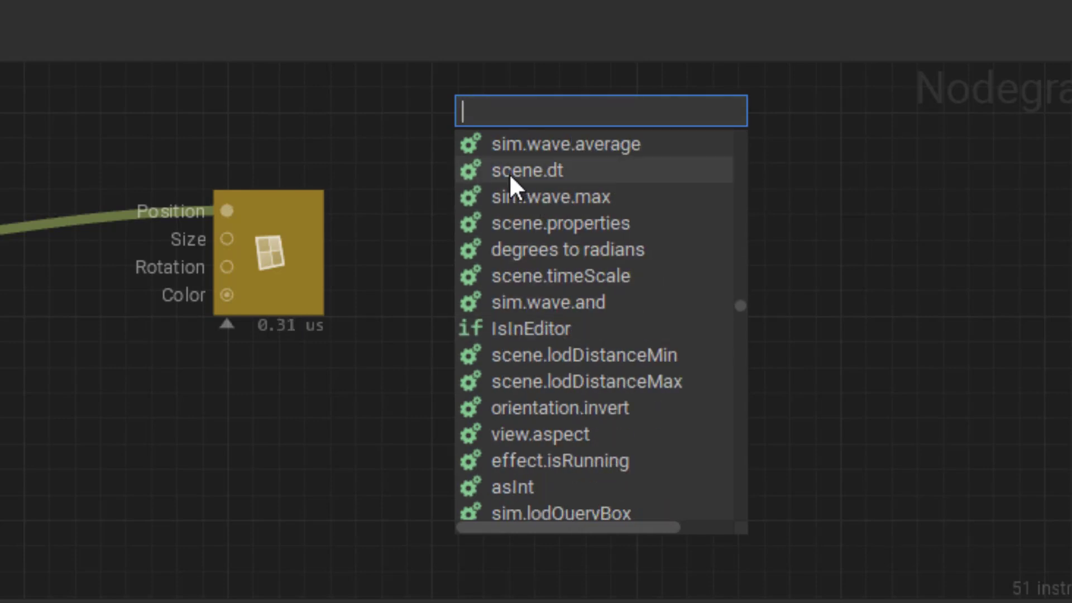
scroll(551, 256, down, 1)
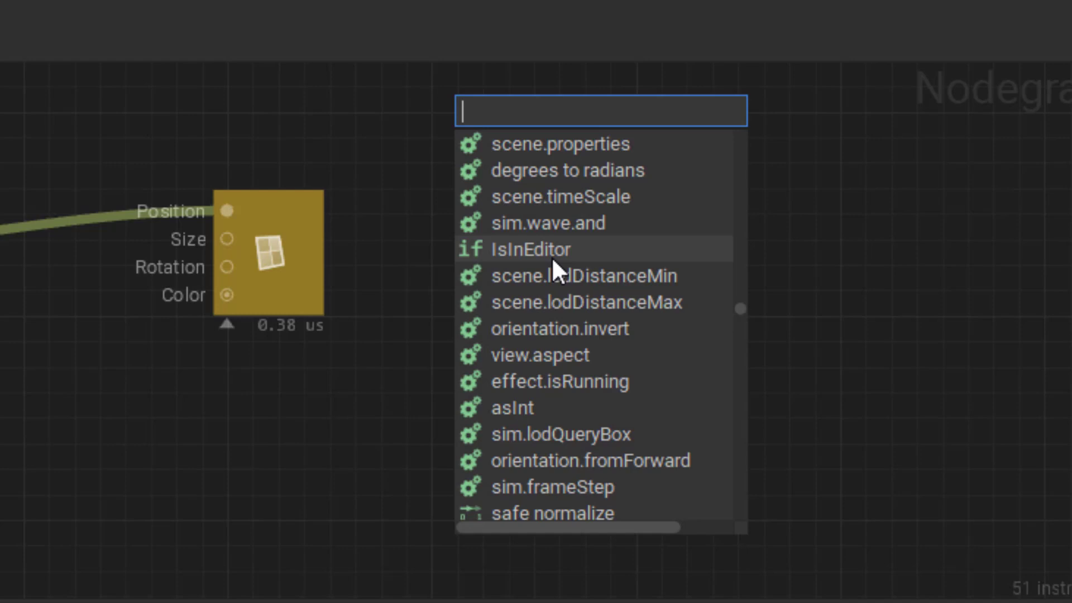
scroll(558, 299, down, 4)
scroll(557, 297, down, 12)
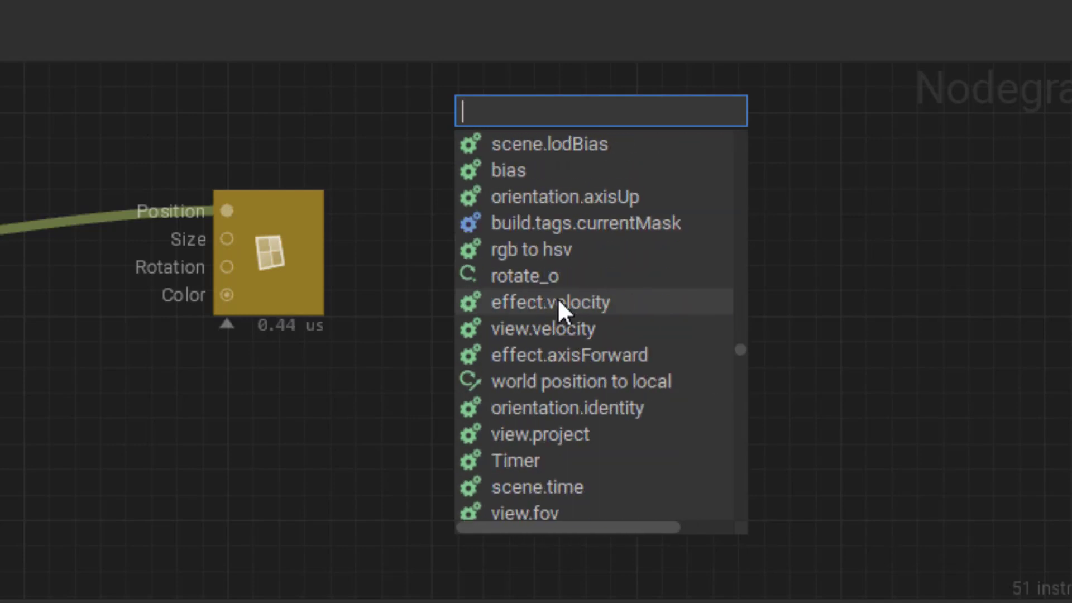
scroll(558, 299, down, 5)
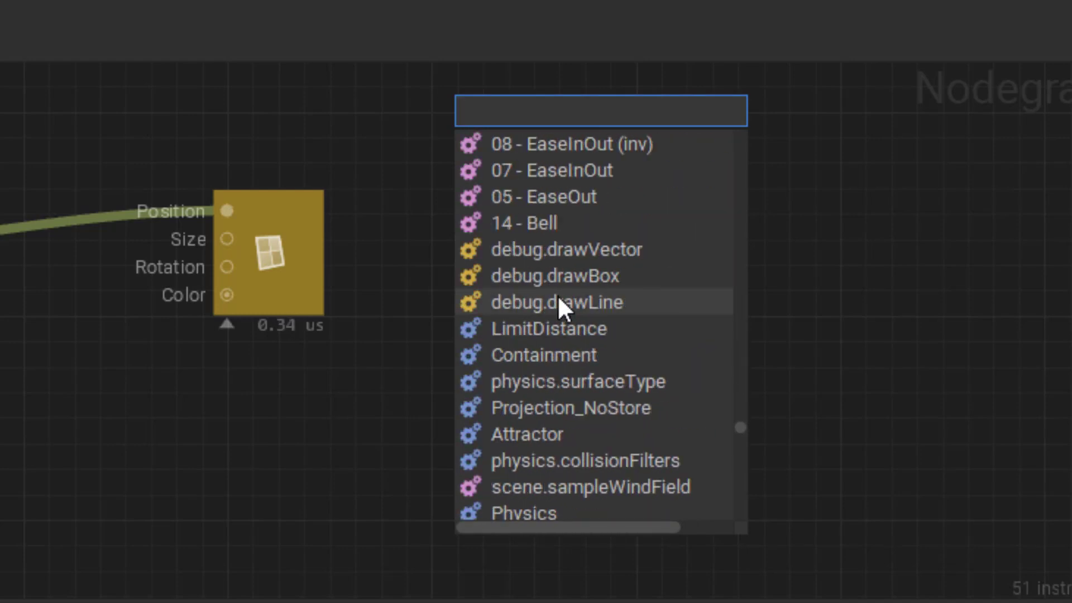
scroll(558, 299, up, 3)
scroll(559, 299, down, 11)
scroll(558, 299, down, 20)
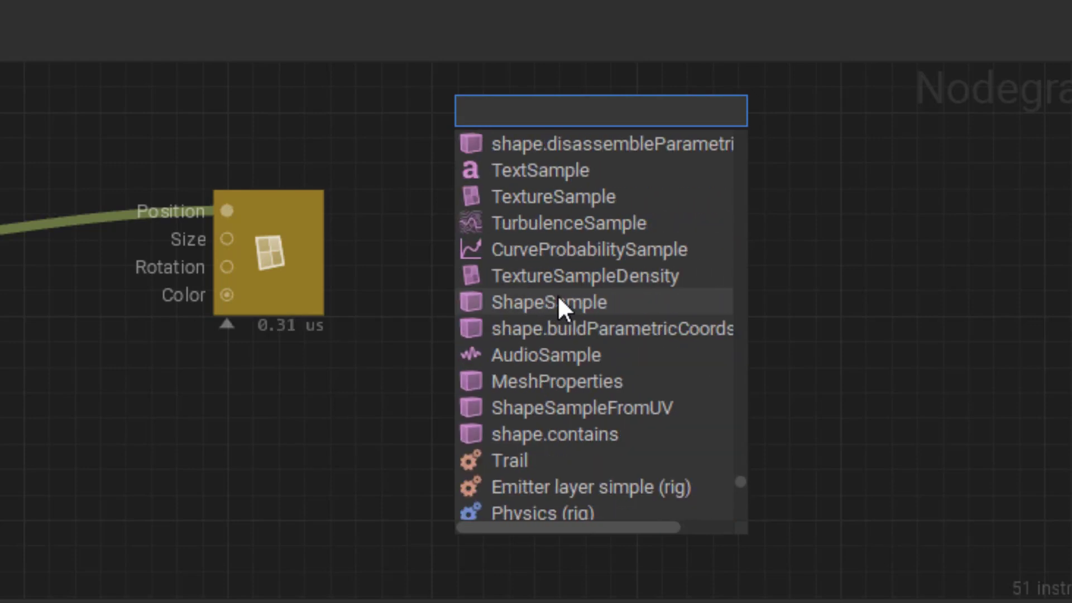
scroll(557, 294, down, 3)
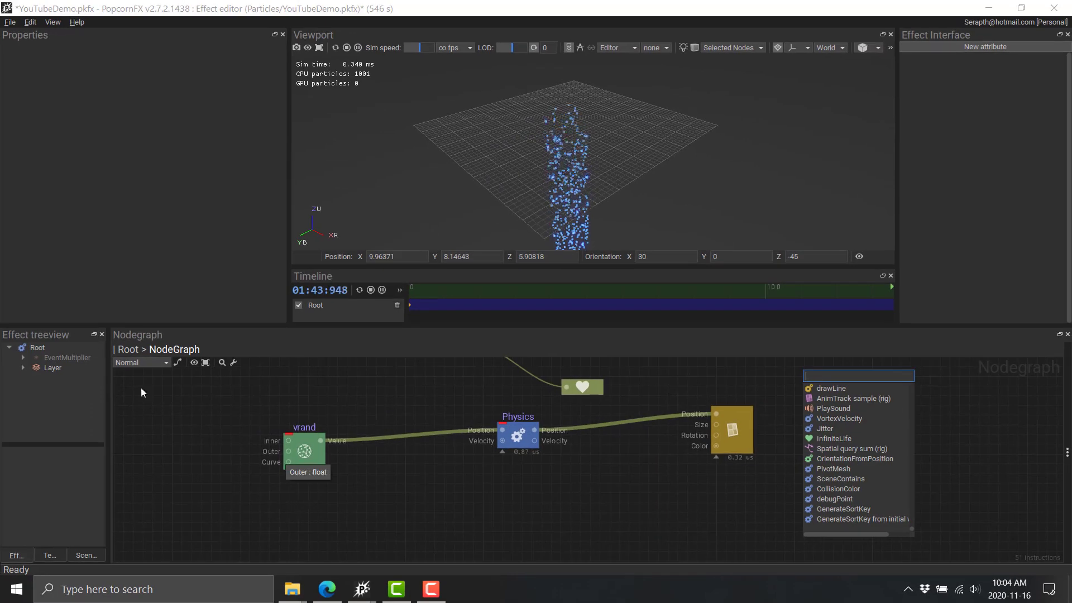
Return to the Root graph, close YouTubeDemo discarding changes, and open the DrStrange_Portal sample.
click(38, 347)
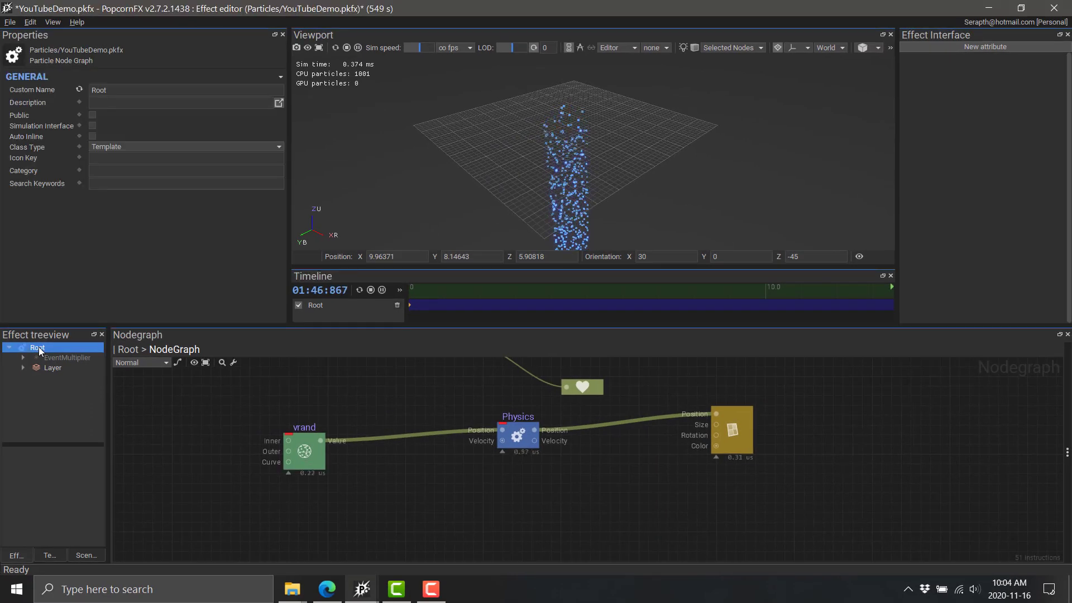
double_click(38, 346)
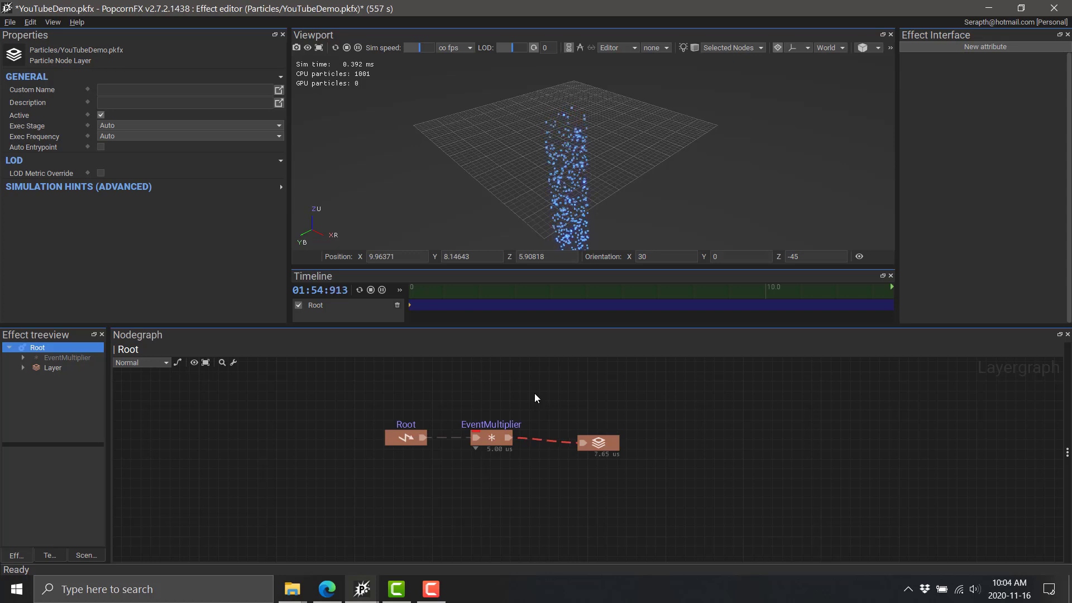
click(1055, 5)
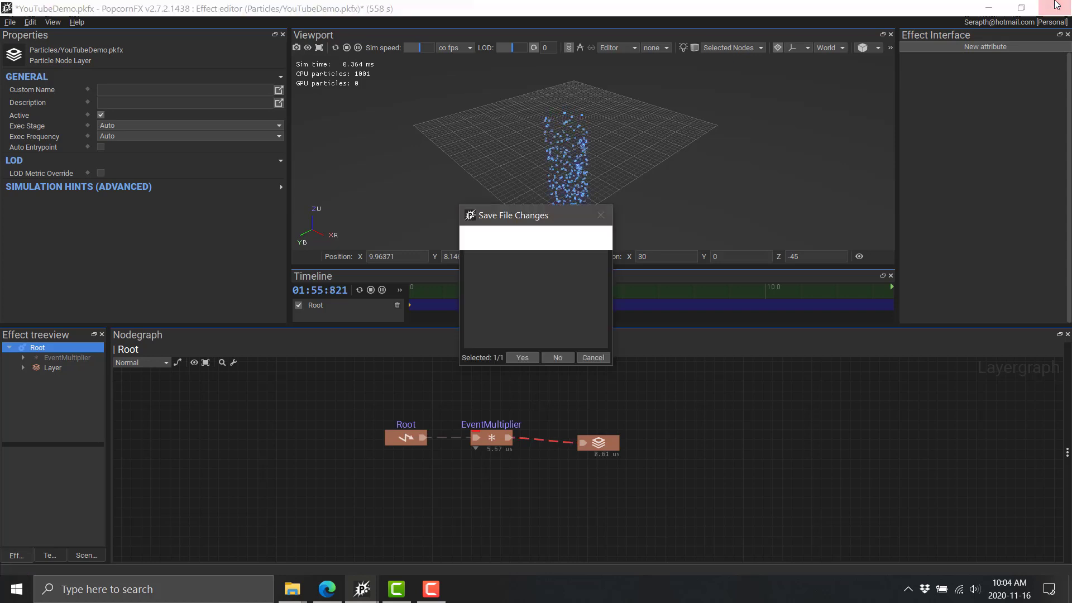
click(559, 357)
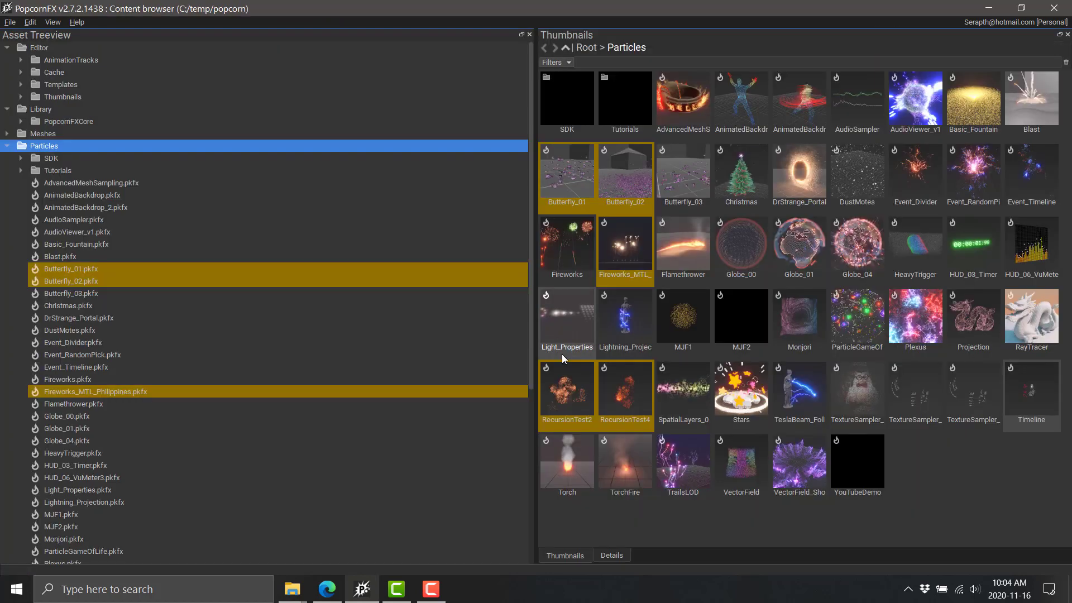
click(805, 167)
double_click(804, 166)
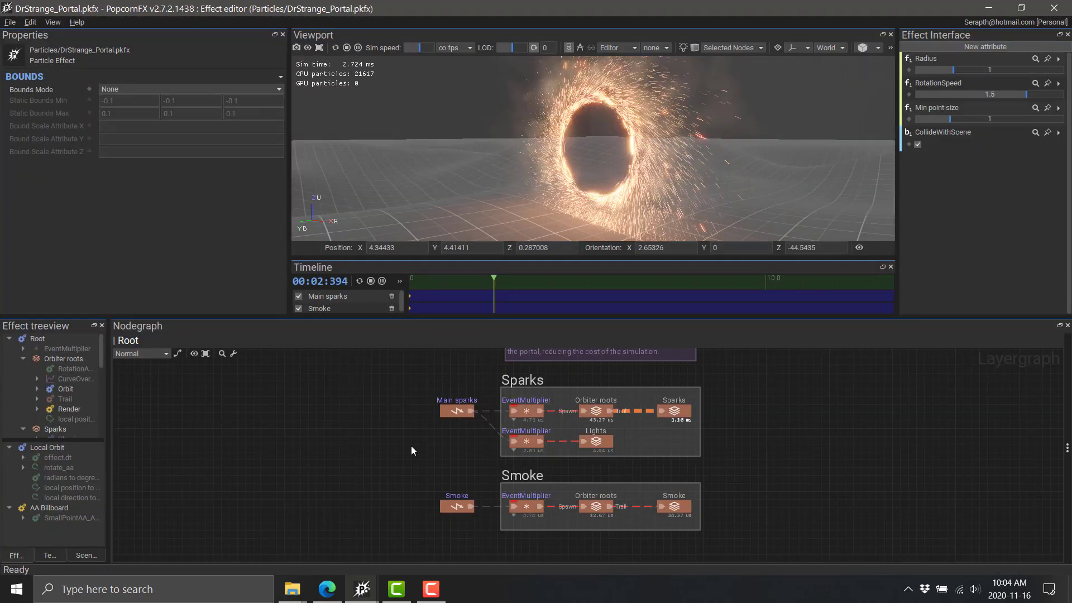
scroll(412, 448, up, 2)
scroll(413, 441, down, 3)
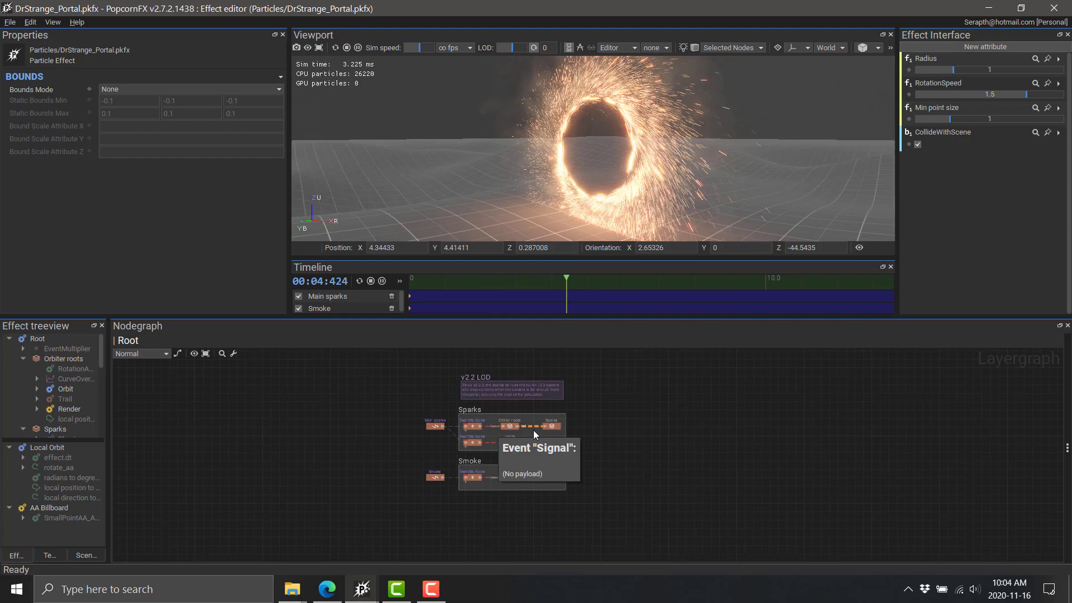
scroll(591, 435, up, 4)
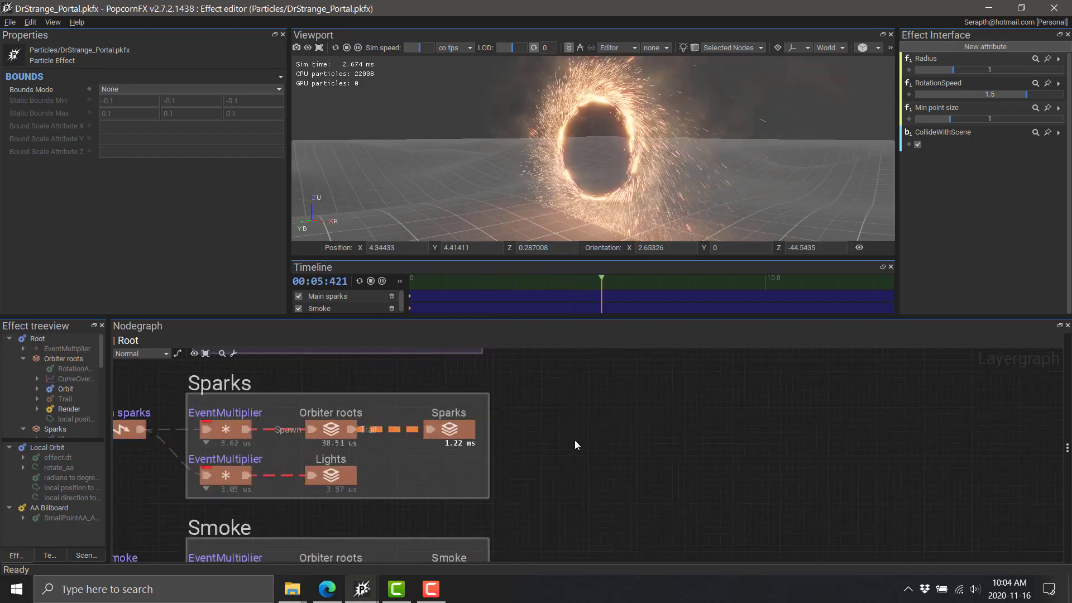
click(331, 428)
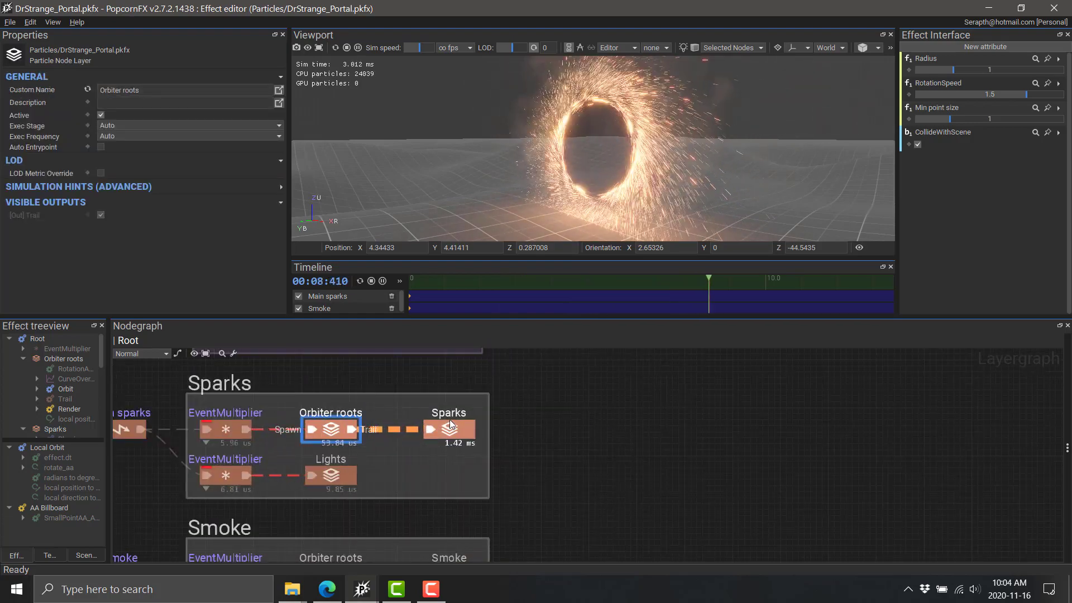
click(332, 474)
double_click(331, 428)
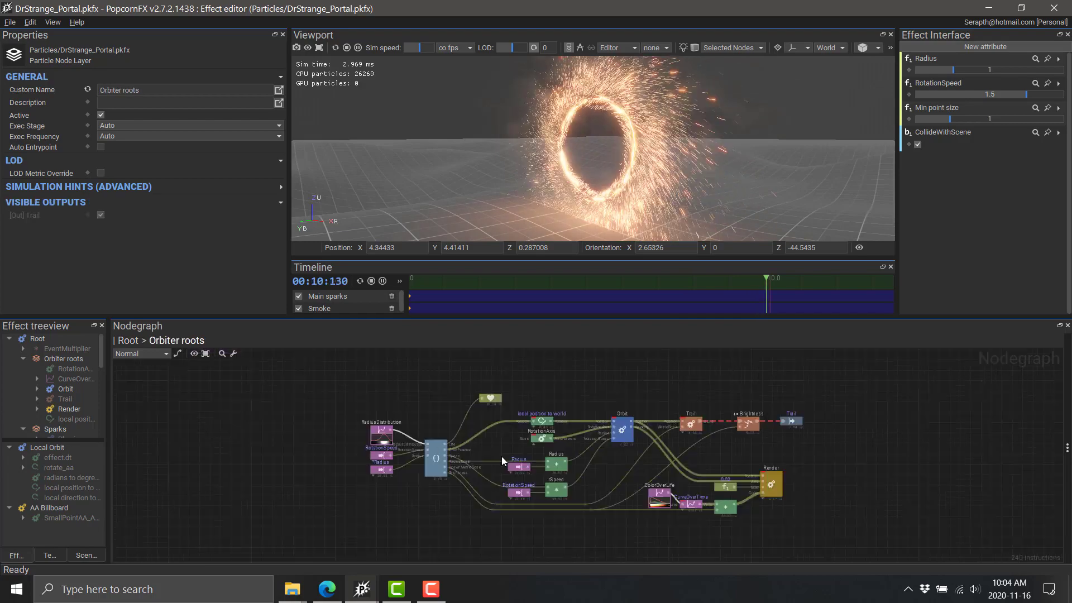
middle_drag(534, 434, 388, 497)
scroll(388, 496, down, 3)
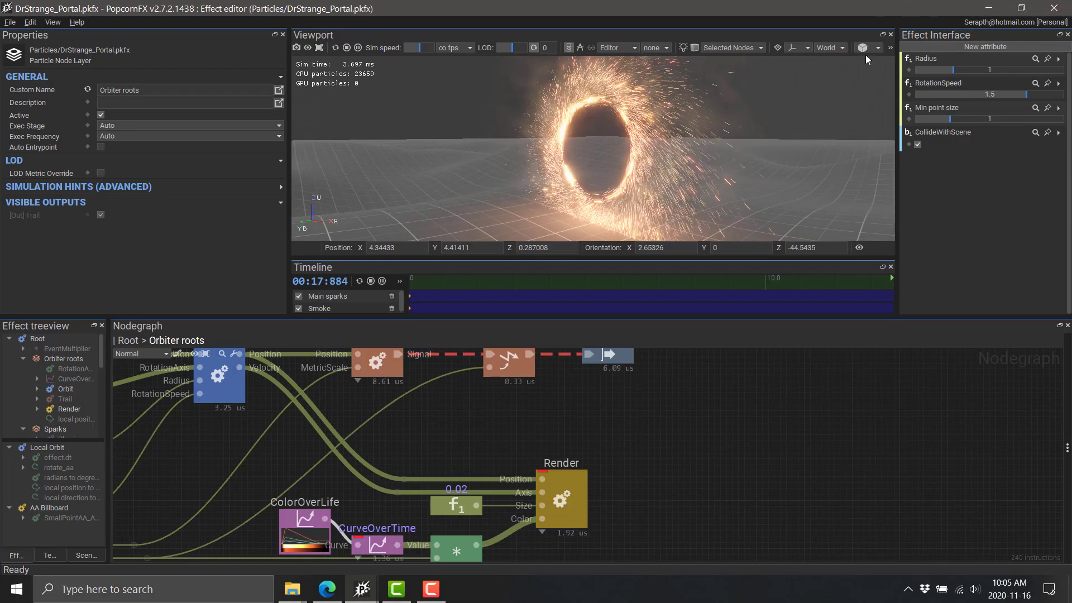
click(1054, 8)
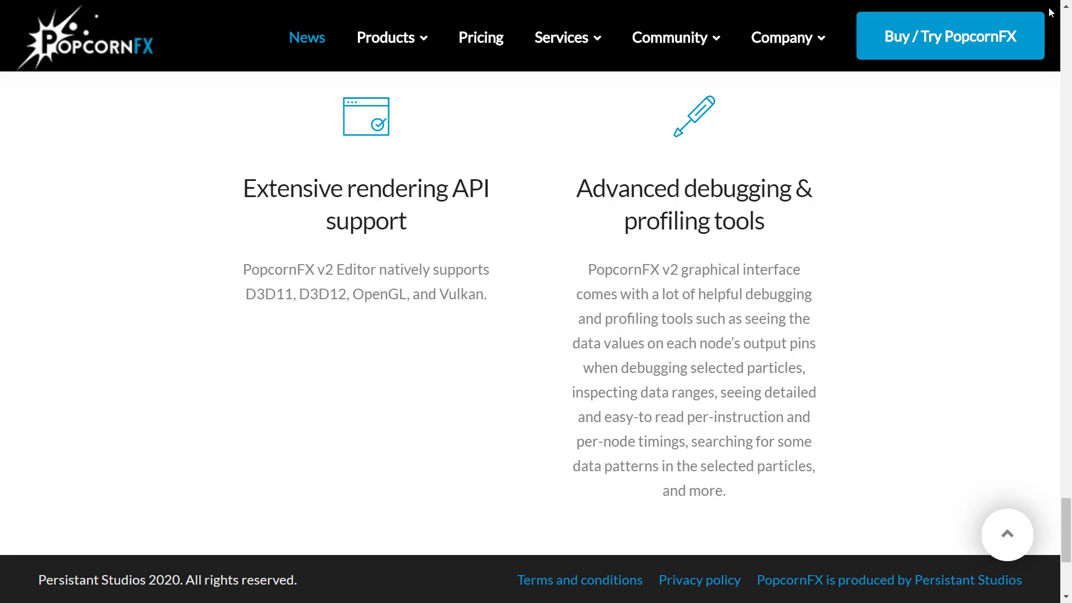
Scroll the v2 editor page, highlight its PopcornFX v2 editor heading, and reveal the Products menu.
scroll(574, 391, up, 15)
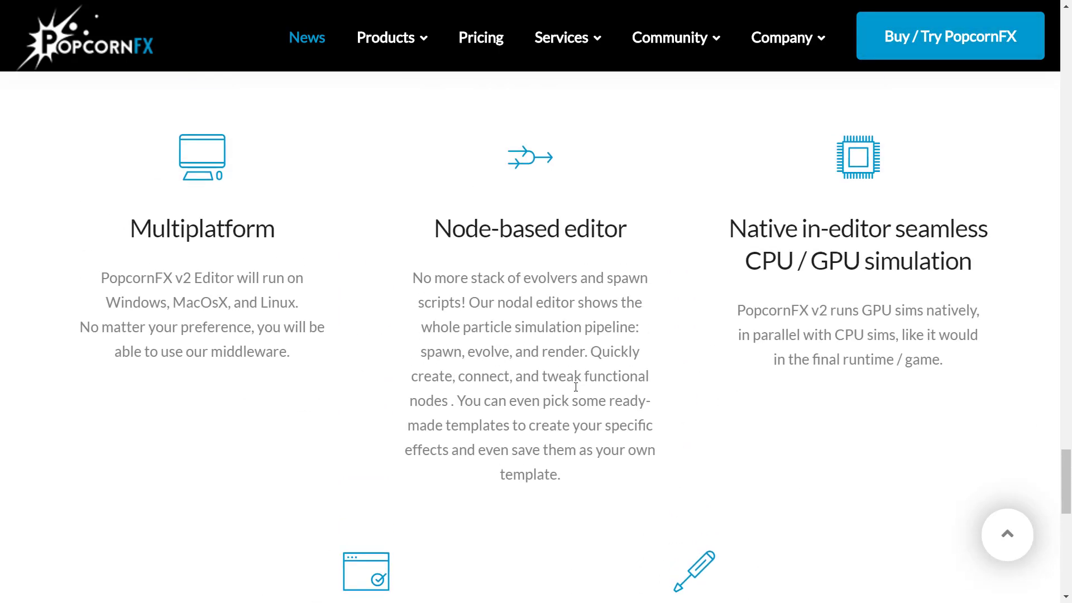
scroll(573, 386, down, 1)
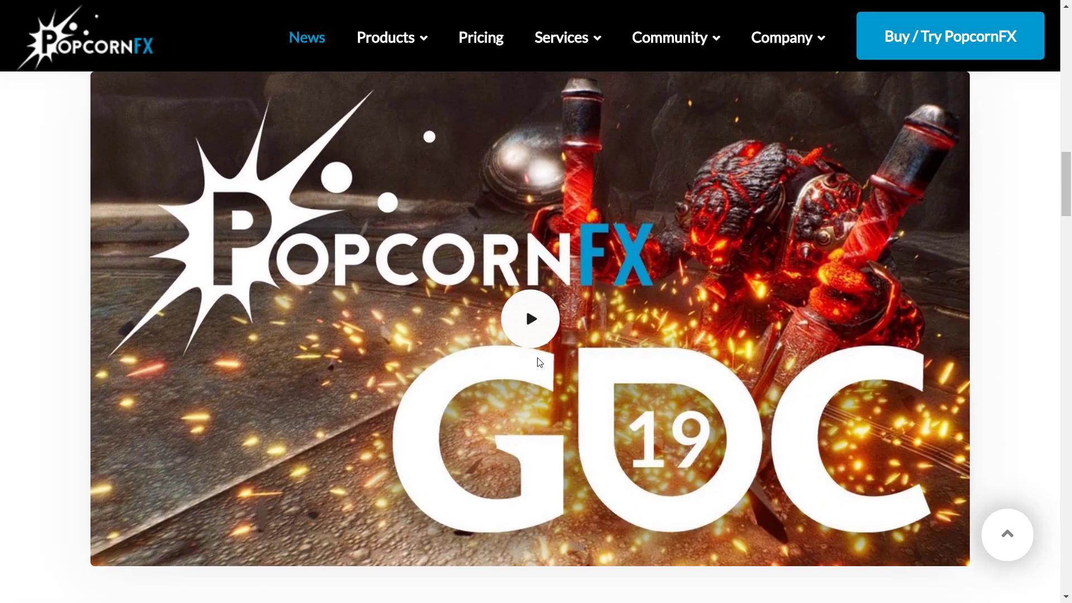
scroll(703, 391, up, 8)
scroll(704, 390, up, 10)
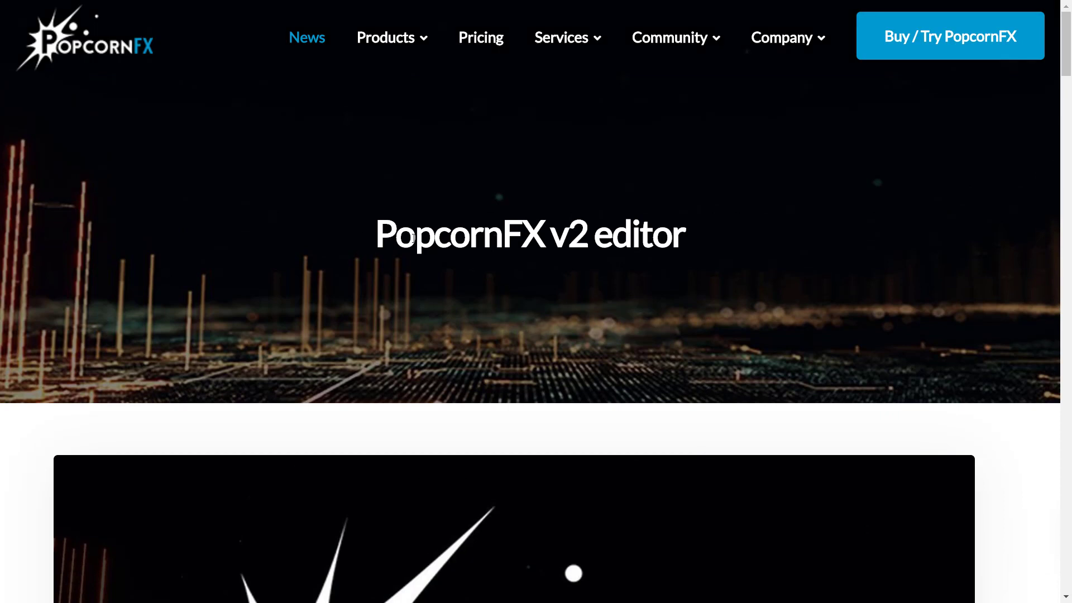
drag(412, 237, 721, 243)
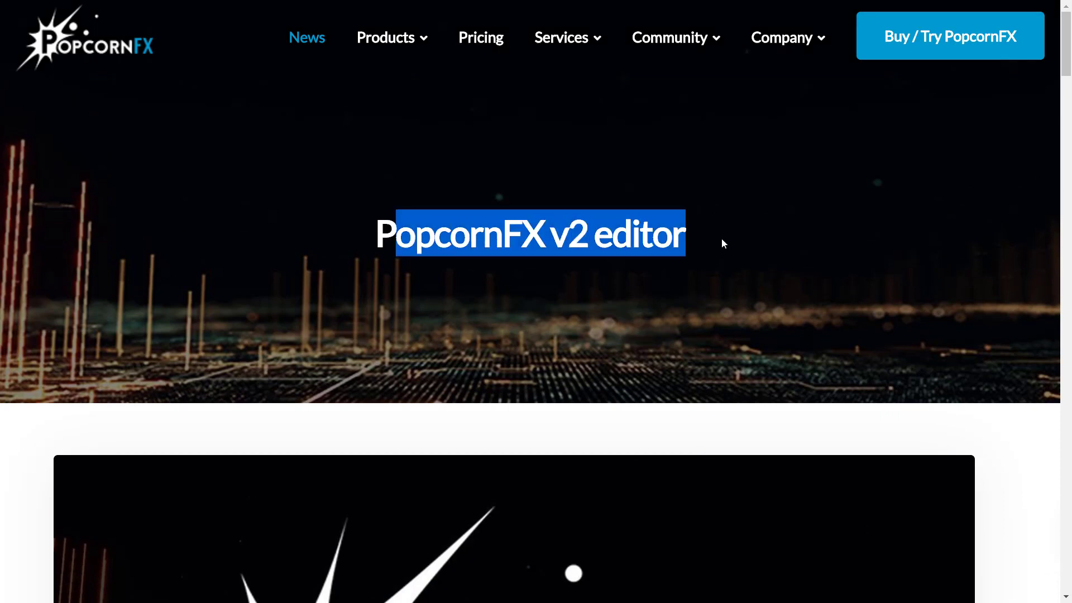
scroll(538, 342, down, 10)
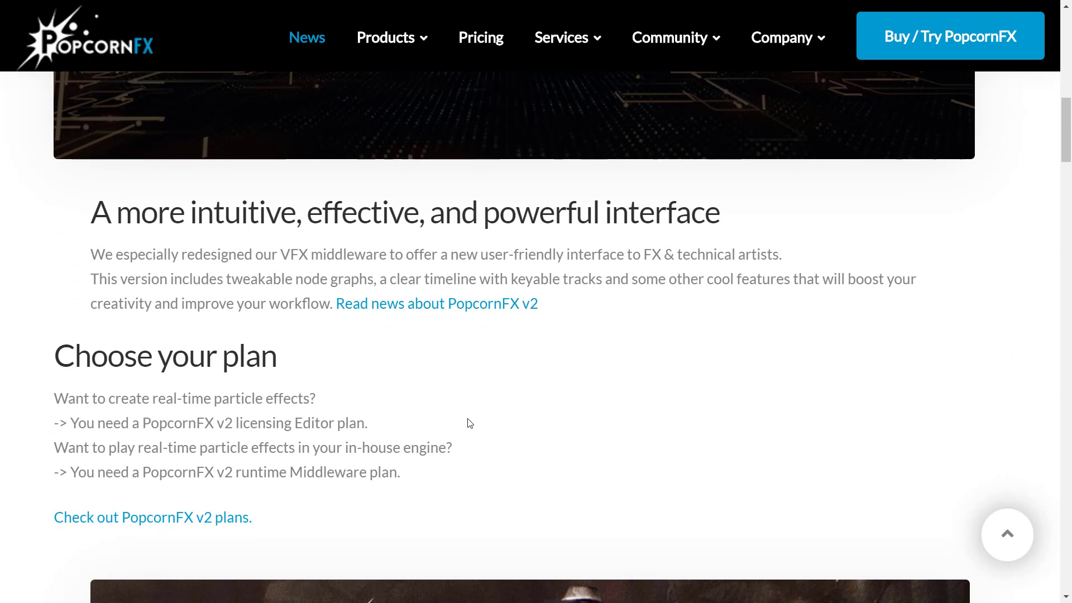
mouse_move(393, 48)
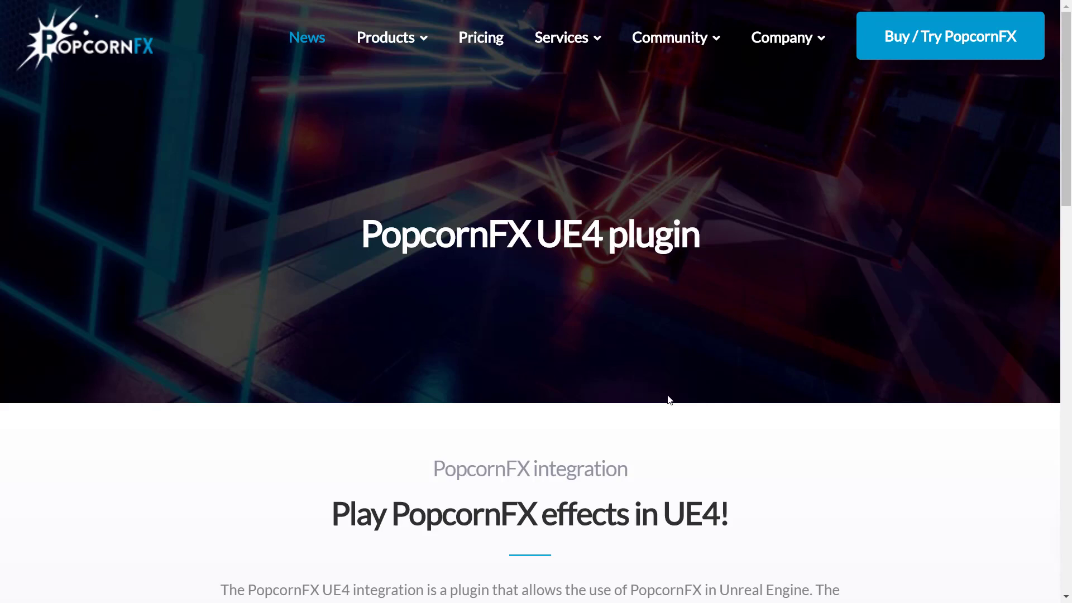
Read the UE4 plugin page, highlighting the sentence about trying it, then go to the Unity plugin page.
scroll(736, 338, down, 5)
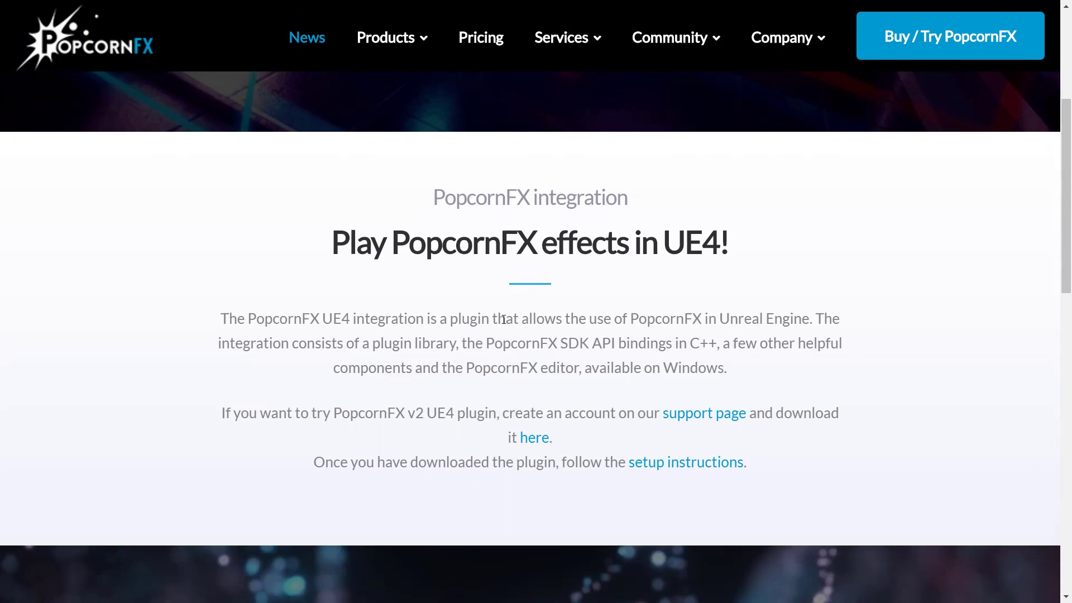
drag(248, 418, 228, 395)
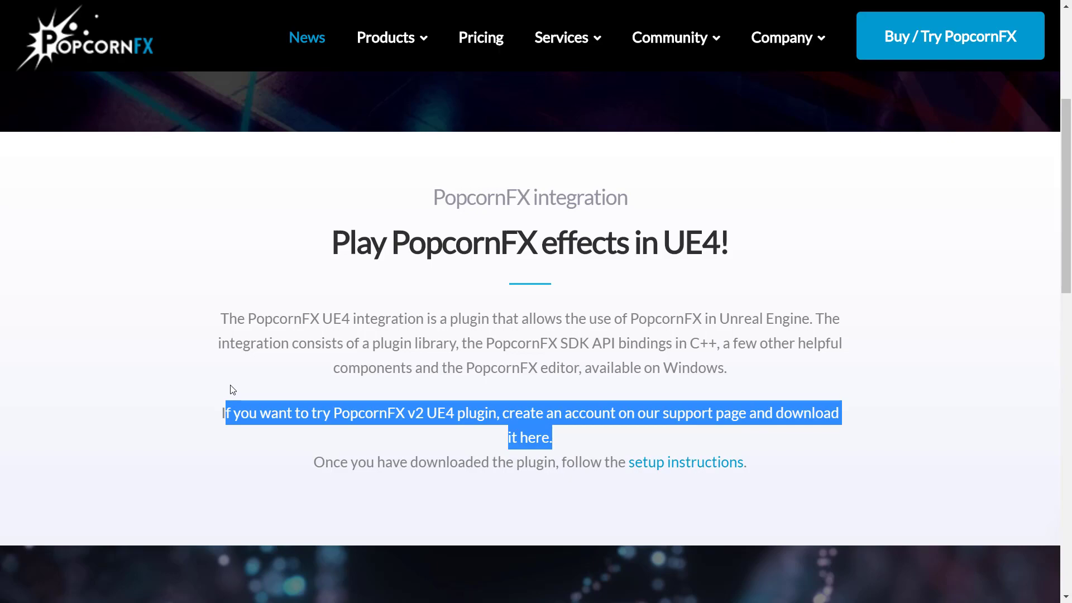
scroll(677, 356, down, 2)
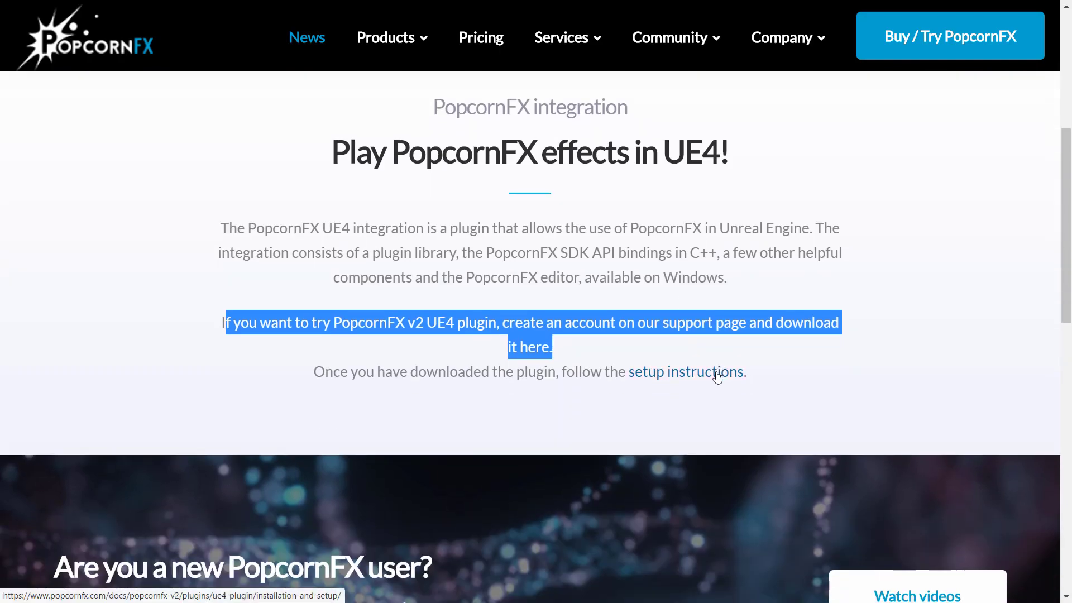
scroll(463, 323, down, 6)
scroll(463, 323, down, 5)
scroll(463, 322, up, 15)
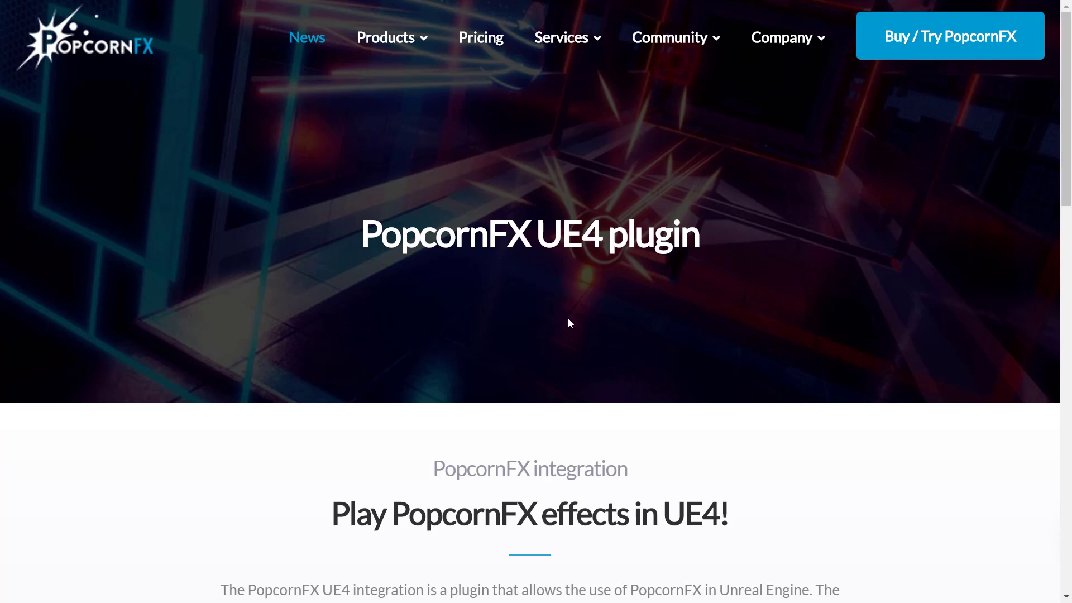
scroll(488, 347, down, 5)
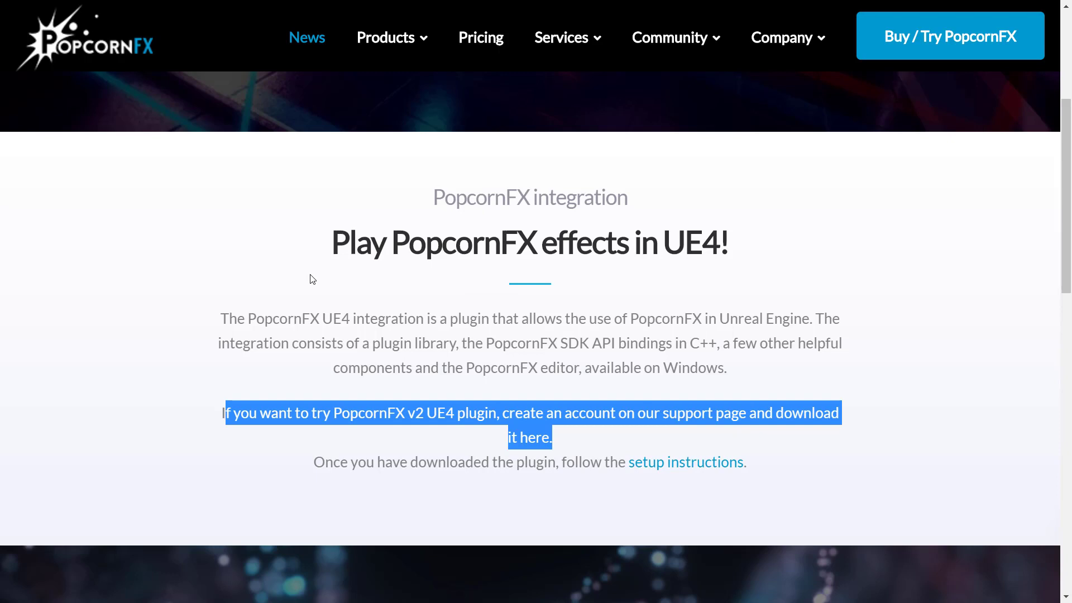
key(alt+Left)
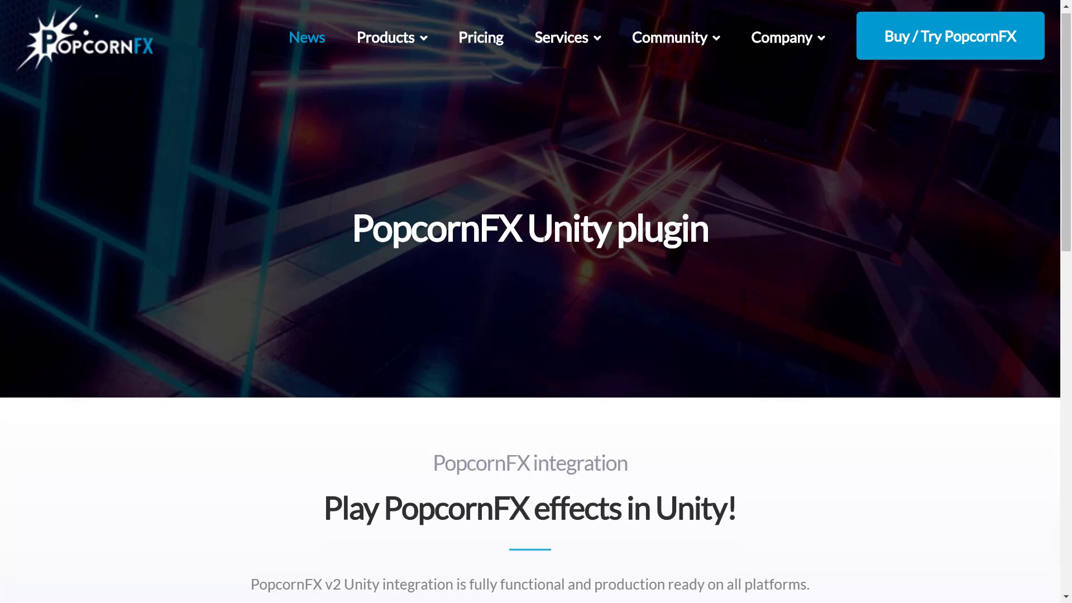
Scroll the Unity plugin page, highlight its release sentence, then clear the selection.
scroll(538, 233, down, 5)
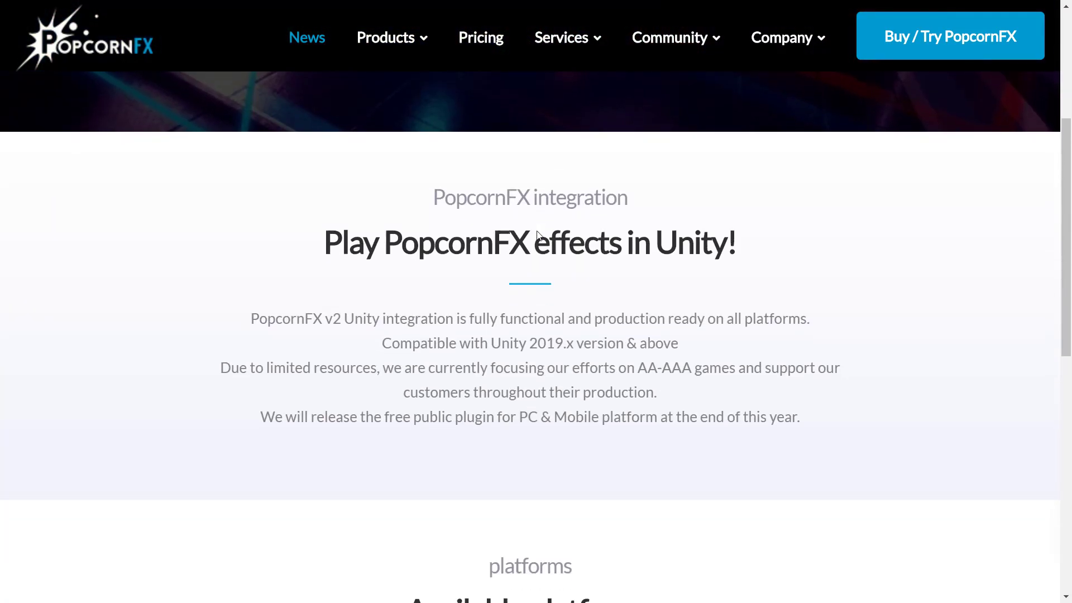
scroll(538, 234, down, 2)
drag(342, 228, 246, 326)
click(691, 258)
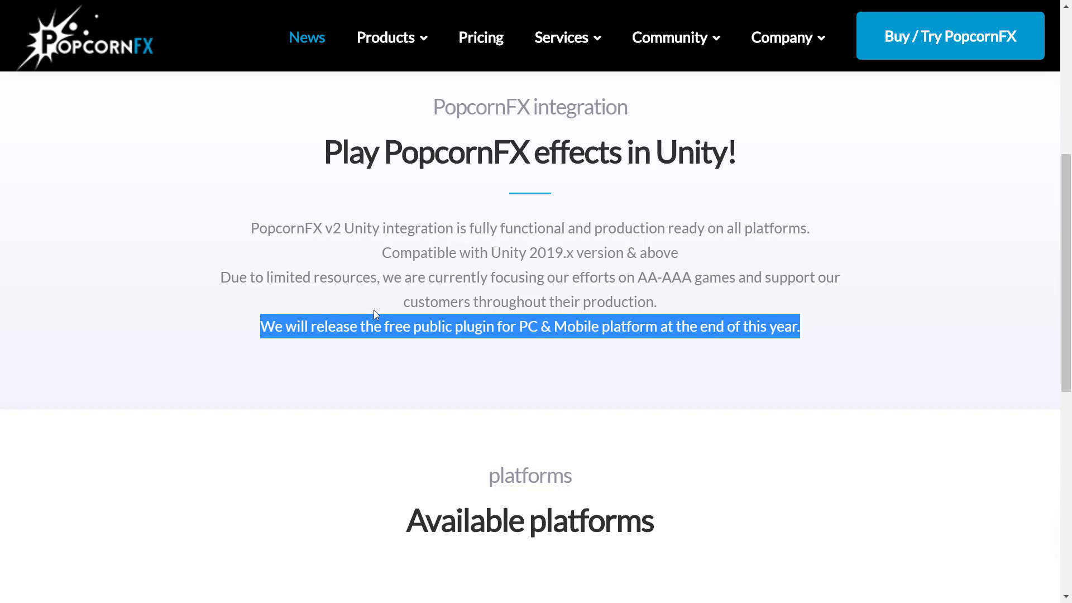
Switch to the Lumberyard plugin page and highlight the sentence about a 2021 public release.
key(ctrl+Tab)
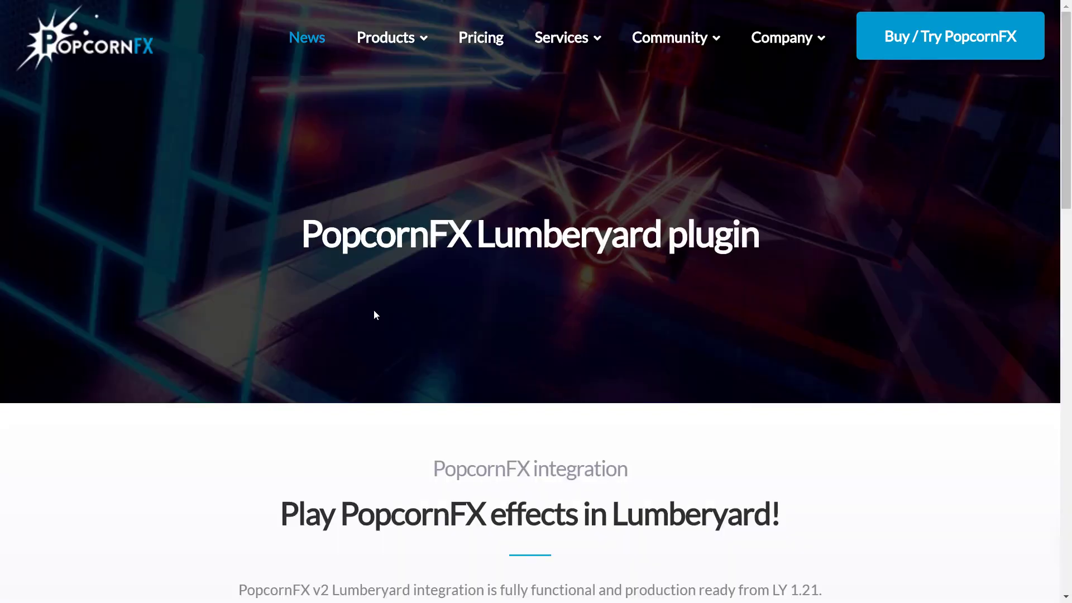
scroll(487, 225, down, 5)
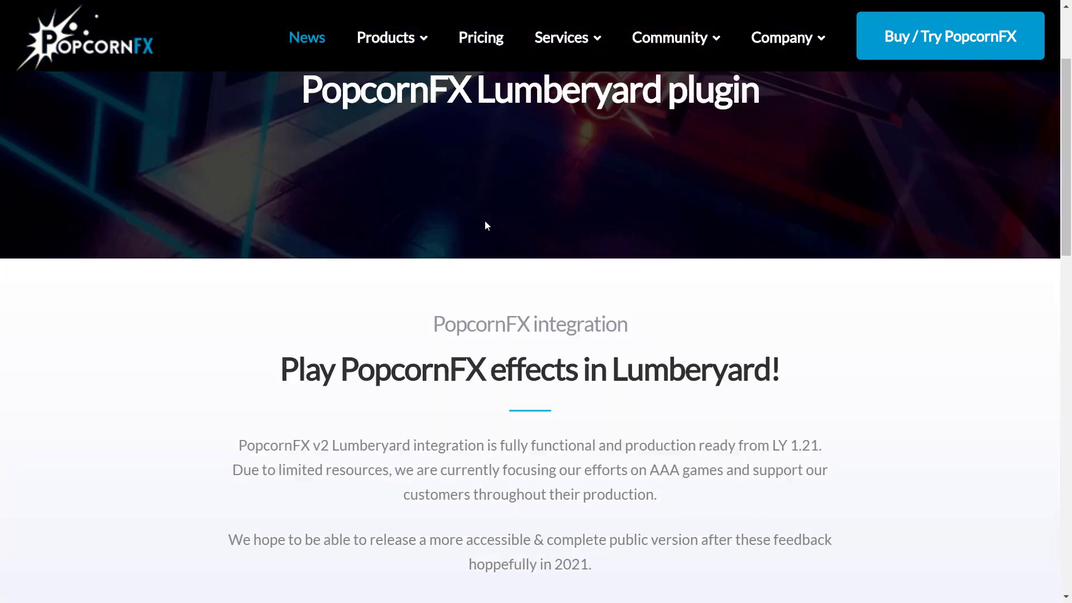
drag(361, 416, 732, 446)
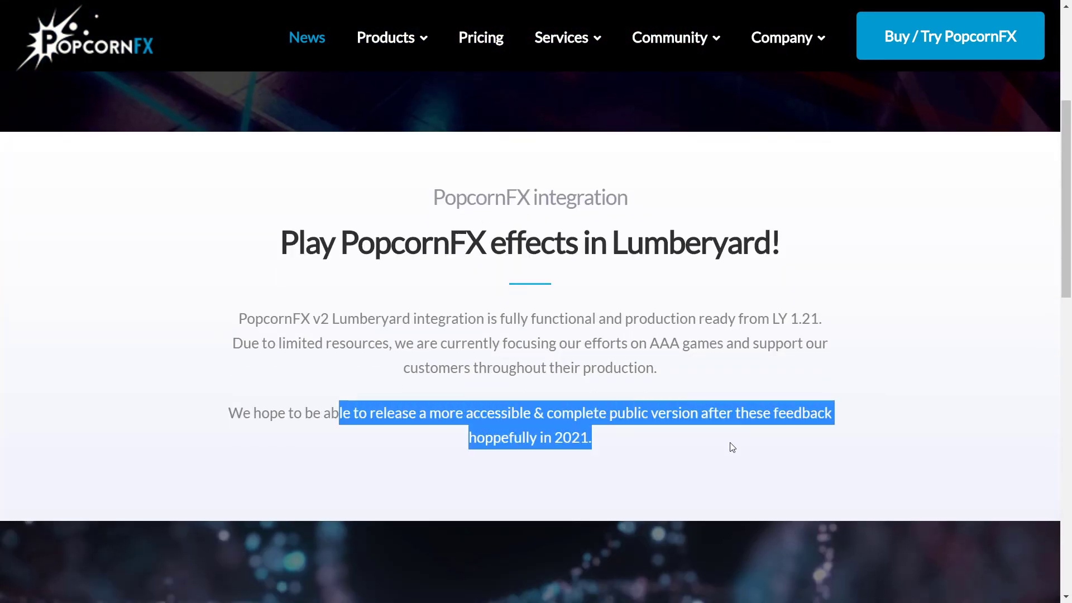
double_click(495, 434)
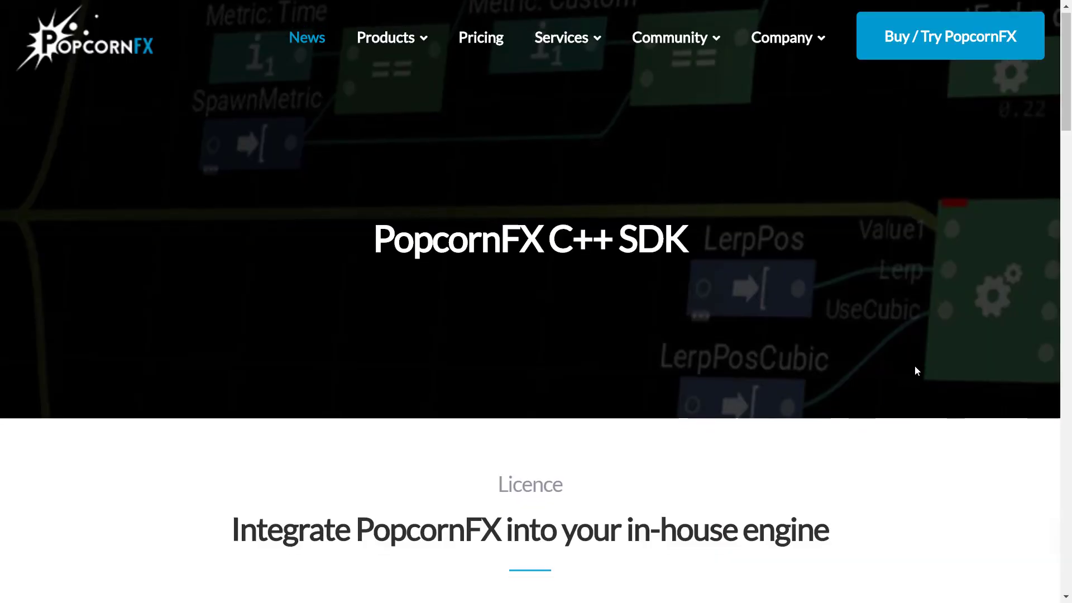
Scroll down past the core features and Available platforms to the 'Visit pricing page' button.
scroll(914, 366, down, 5)
scroll(806, 335, down, 8)
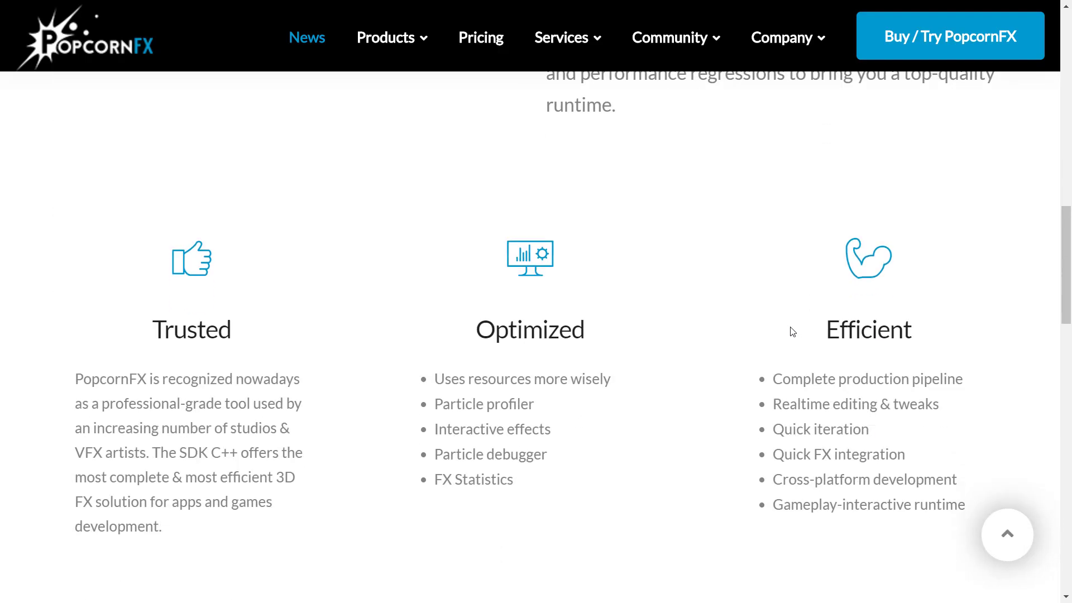
scroll(729, 335, up, 10)
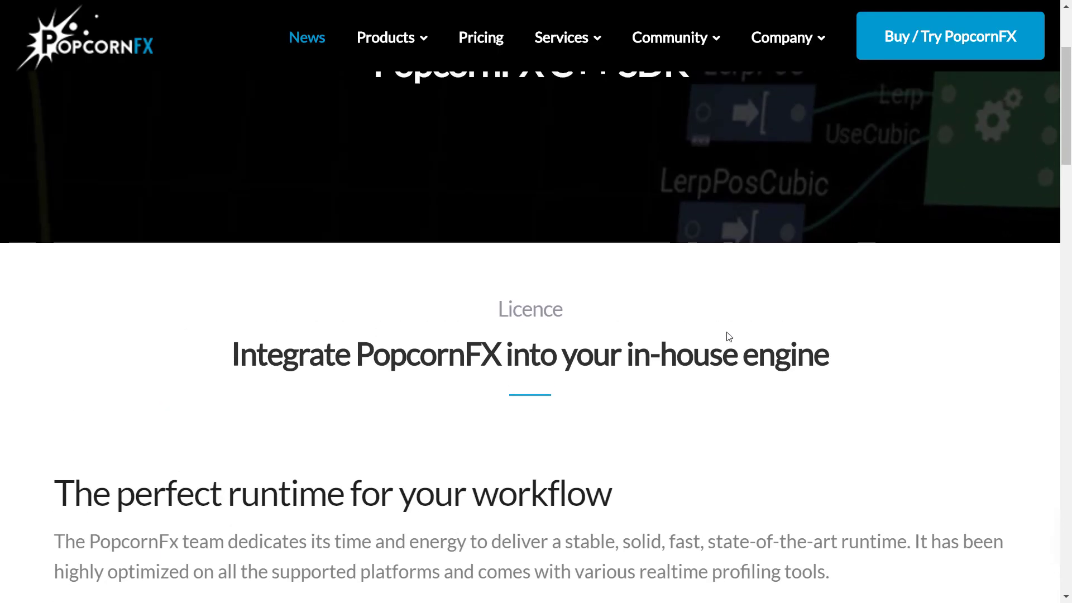
scroll(730, 337, down, 1)
scroll(729, 336, up, 4)
scroll(729, 337, down, 5)
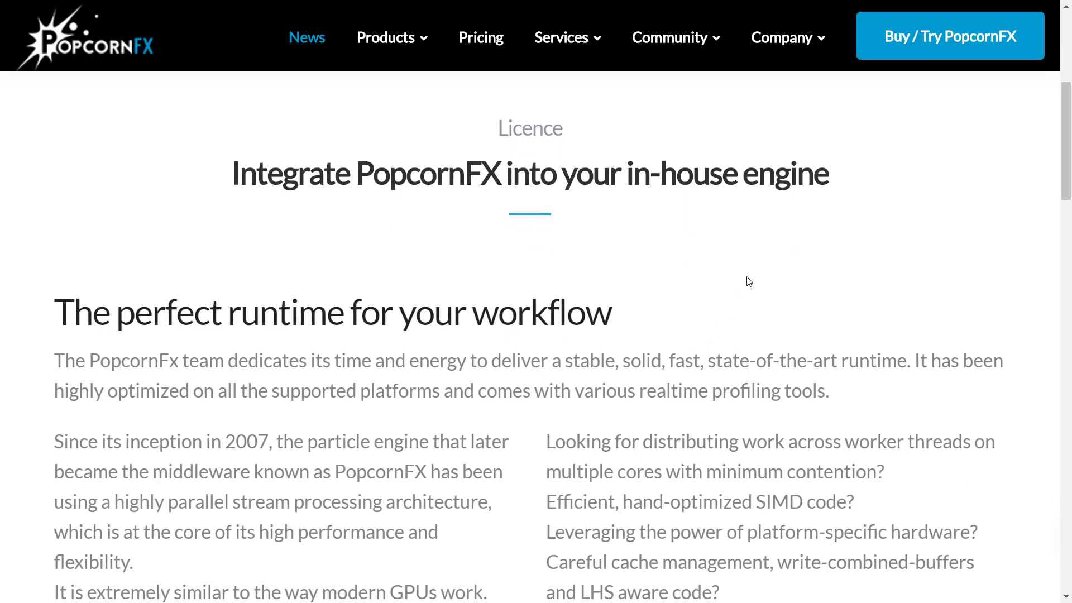
scroll(652, 296, down, 4)
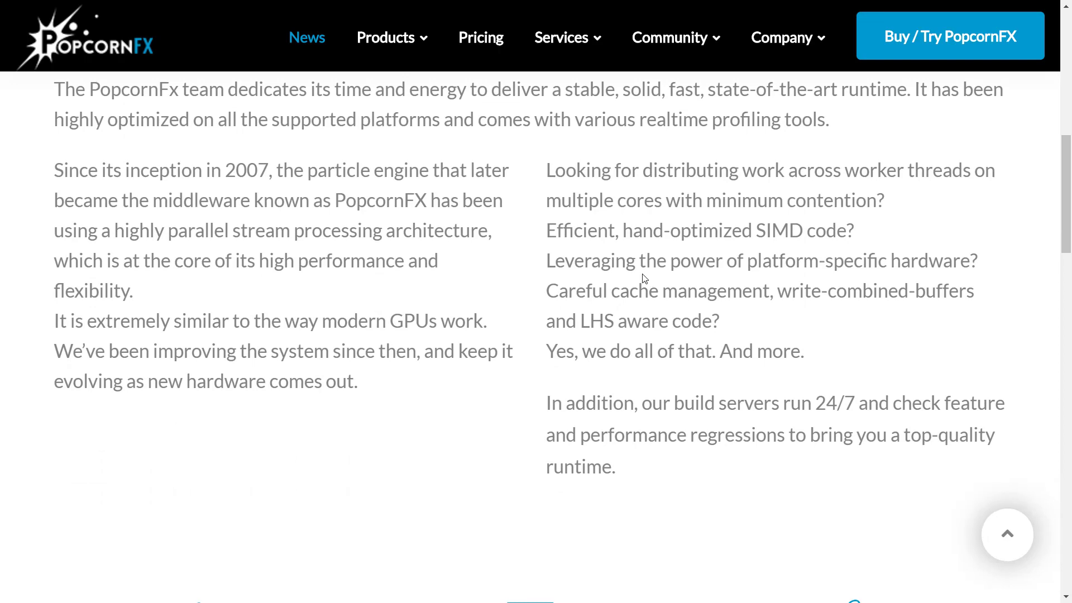
scroll(645, 279, down, 6)
scroll(645, 278, down, 6)
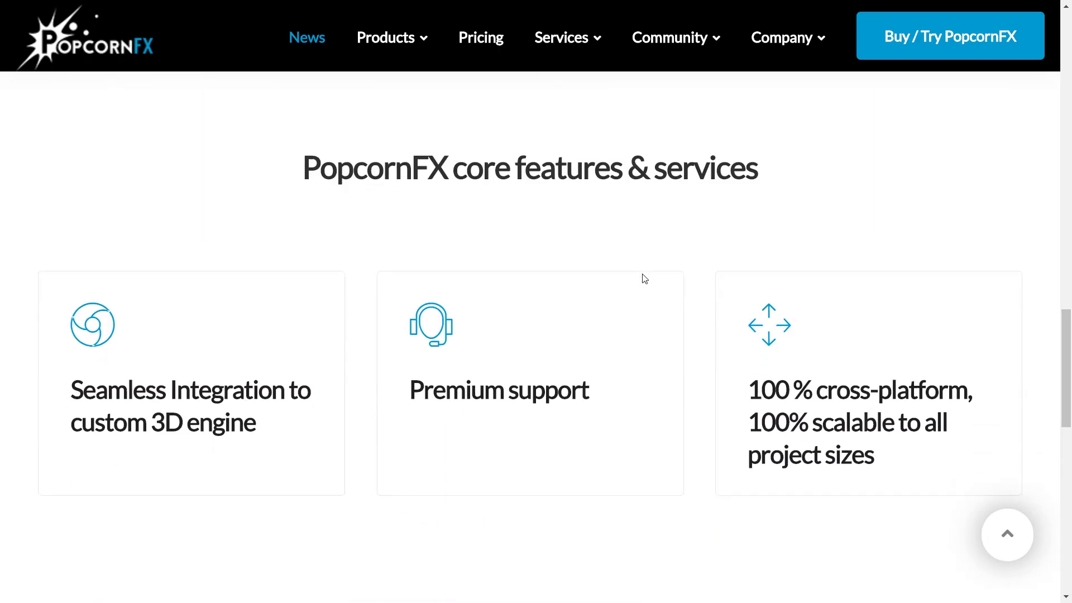
scroll(645, 278, down, 5)
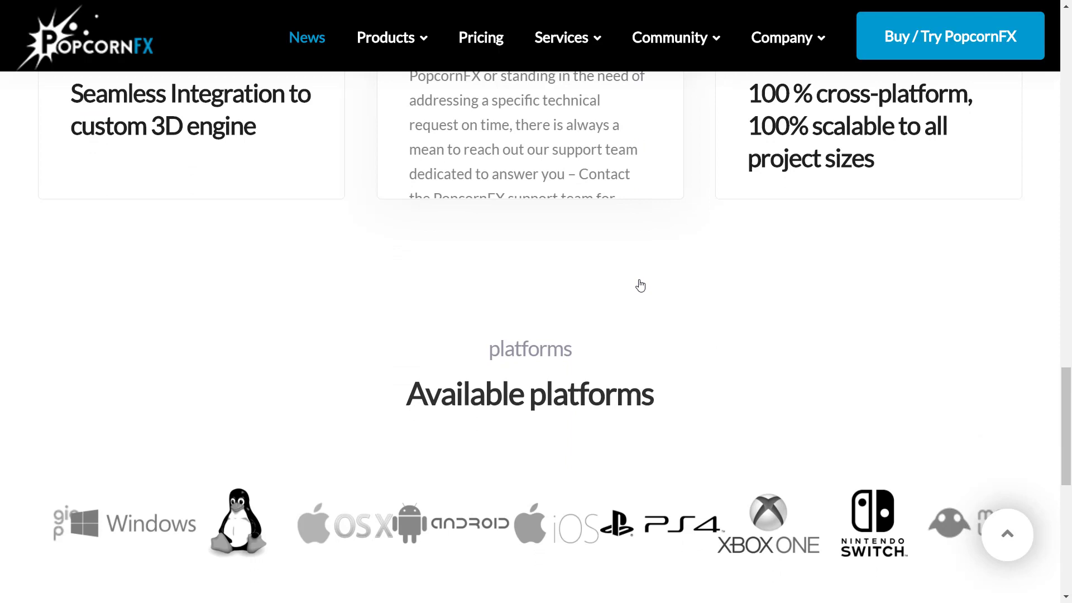
scroll(641, 284, down, 4)
scroll(873, 342, up, 2)
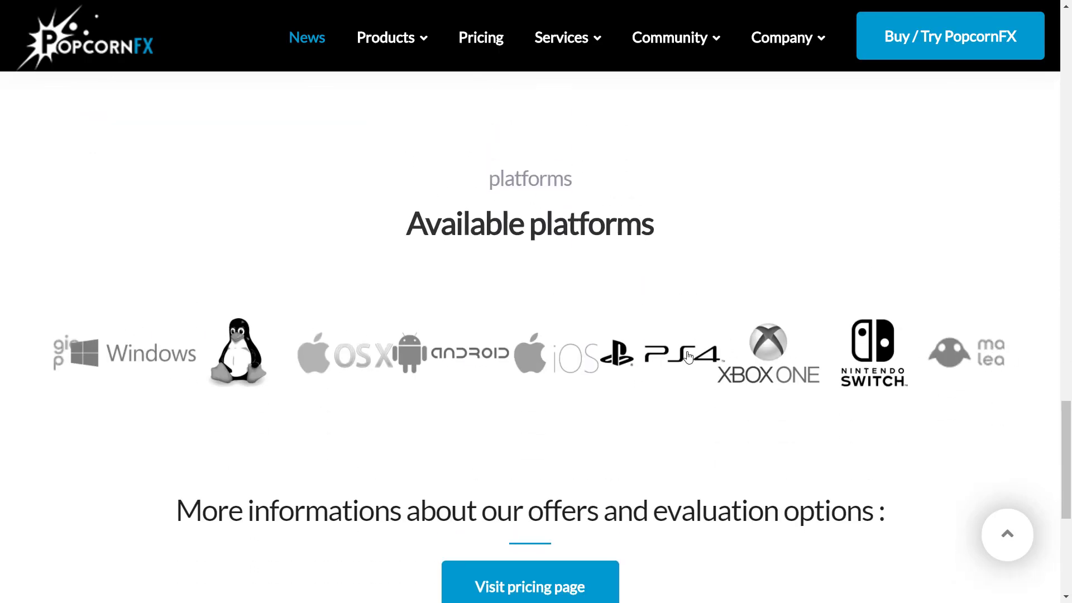
scroll(697, 349, down, 5)
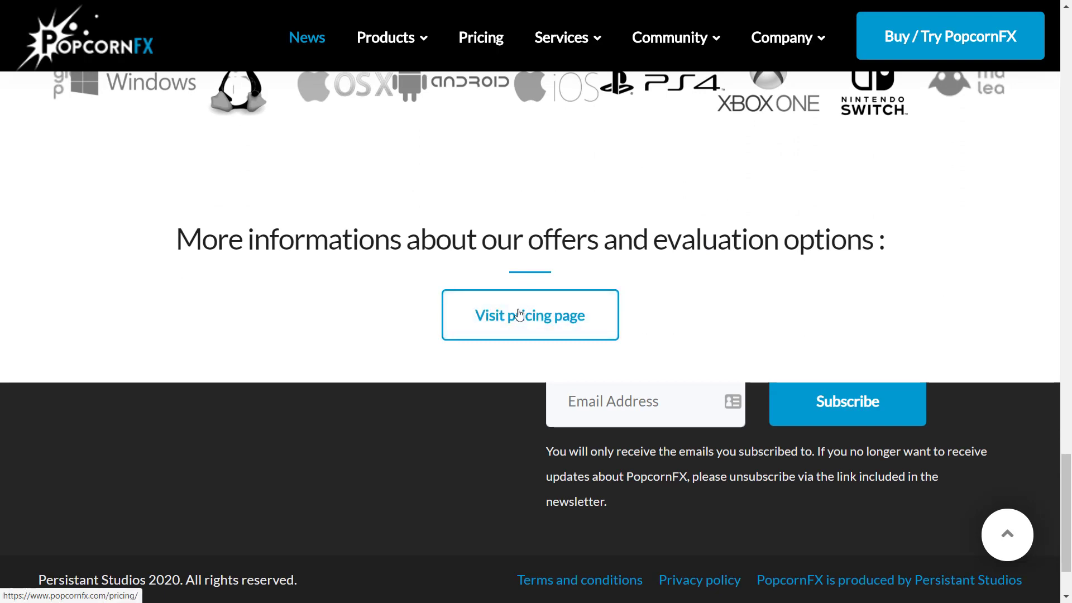
Open the pricing page and highlight the plugins sentence about Unity, Unreal Engine and platforms.
click(495, 316)
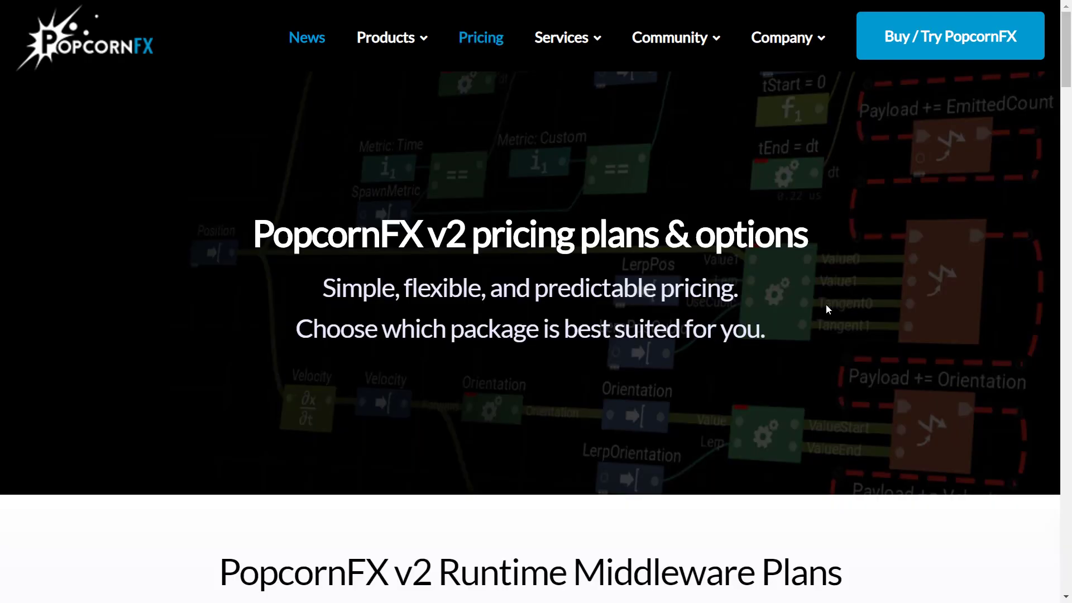
scroll(669, 289, down, 6)
scroll(669, 288, down, 11)
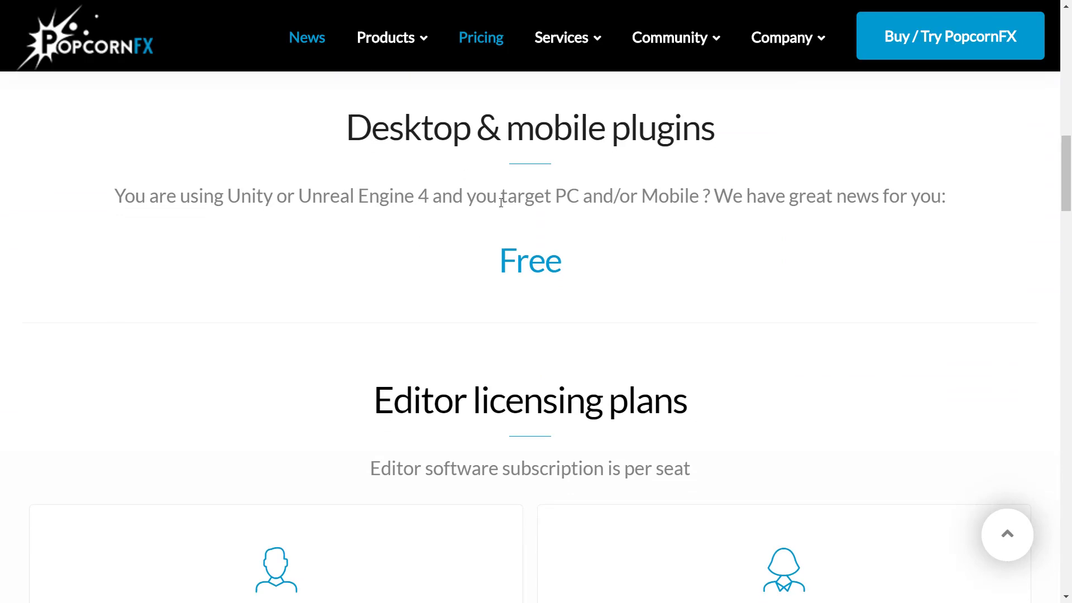
double_click(247, 194)
drag(308, 195, 702, 196)
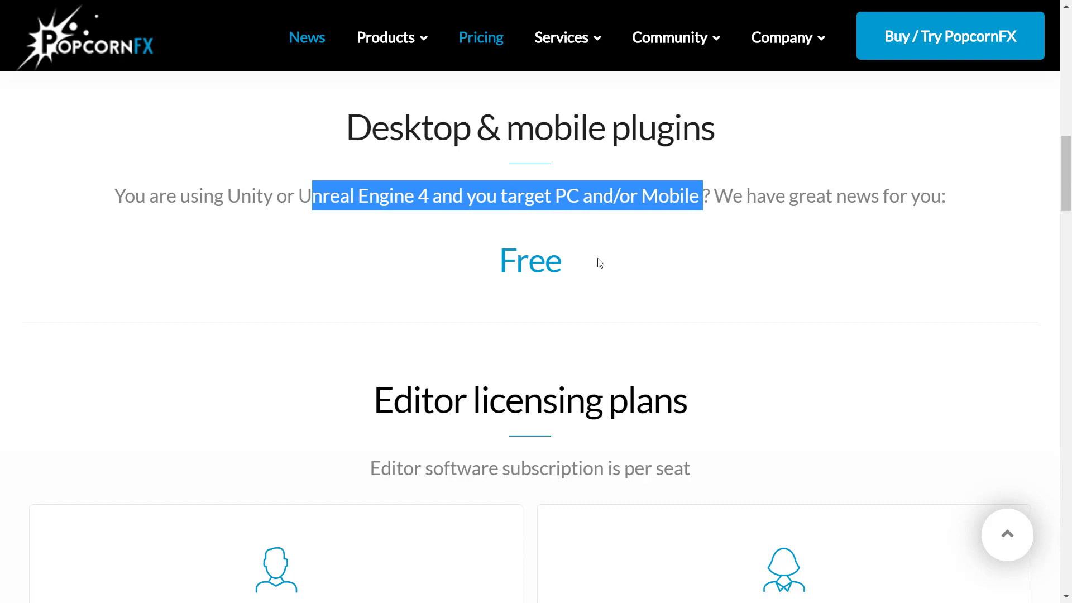
Scroll to the editor licensing plans and highlight the Professional plan description.
scroll(600, 262, down, 5)
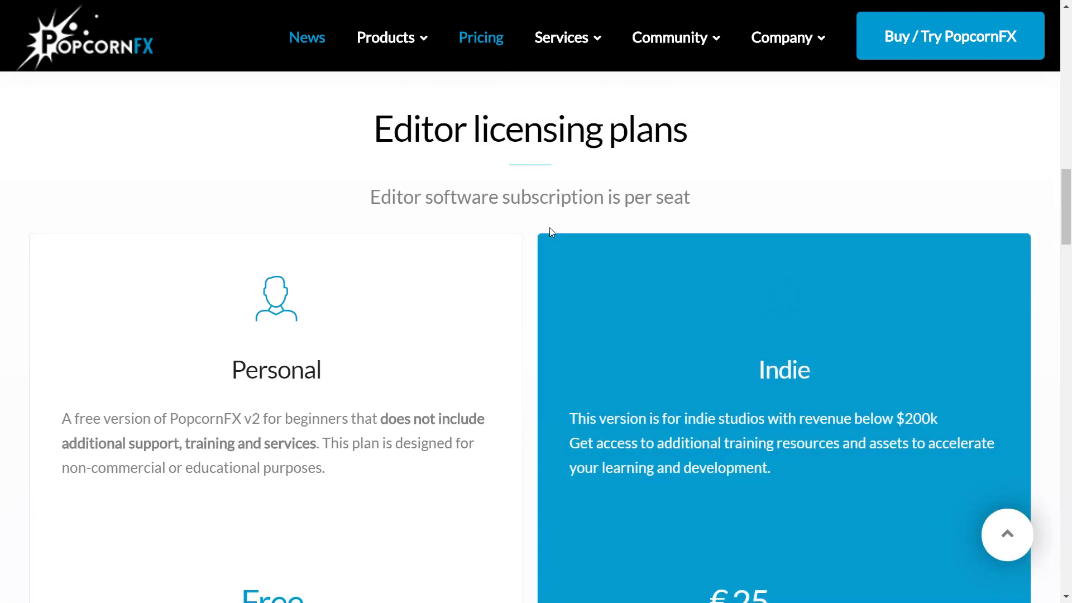
scroll(532, 190, down, 2)
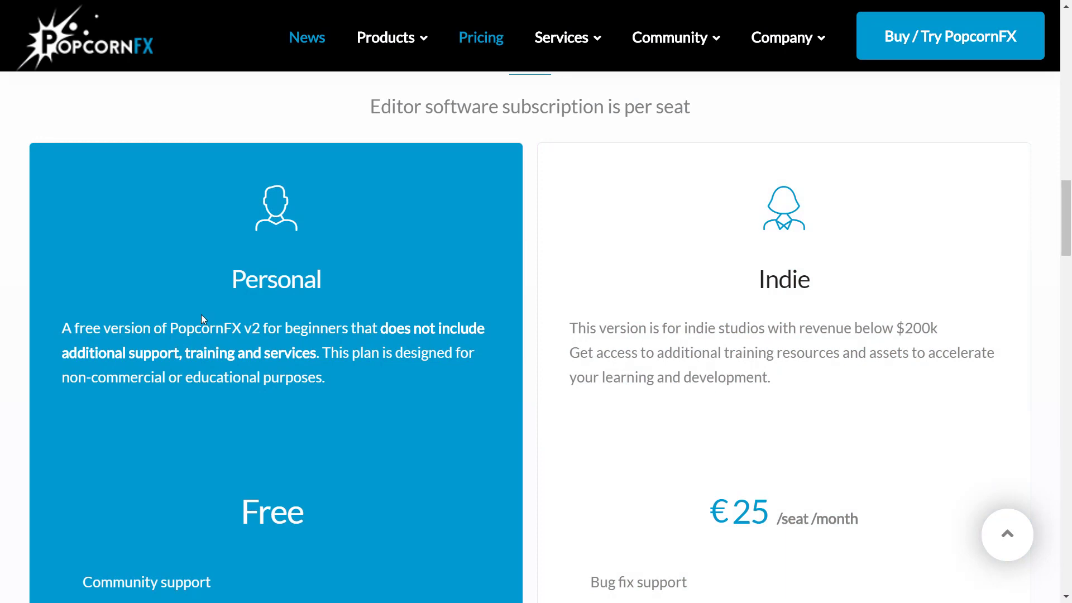
scroll(203, 321, down, 2)
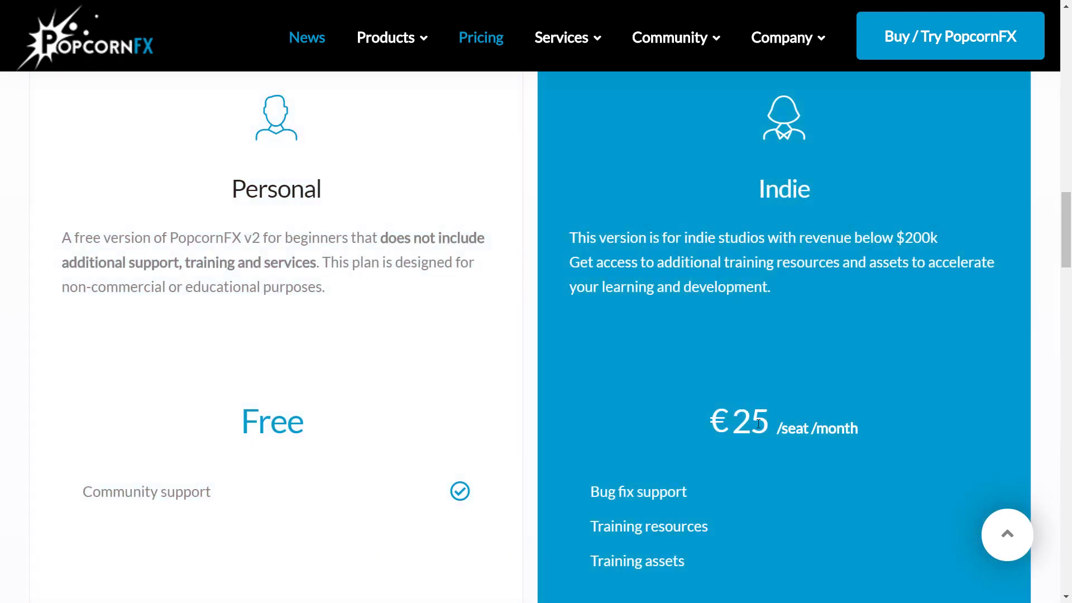
scroll(763, 402, down, 10)
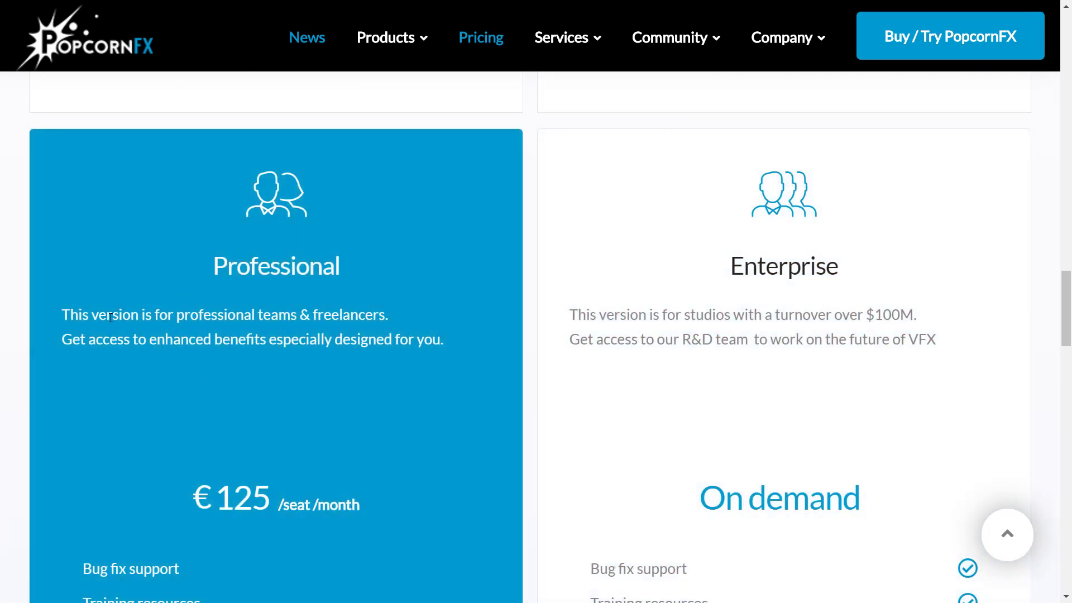
triple_click(122, 329)
click(448, 355)
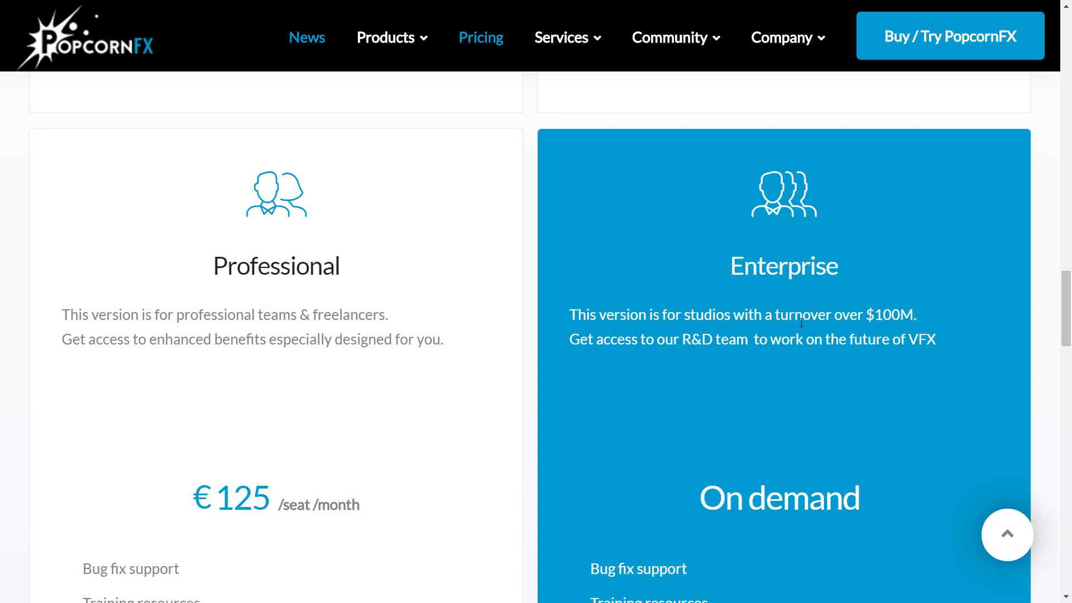
Scroll on through the Enterprise and Schools plans, then back up to Personal and Indie.
scroll(831, 368, down, 7)
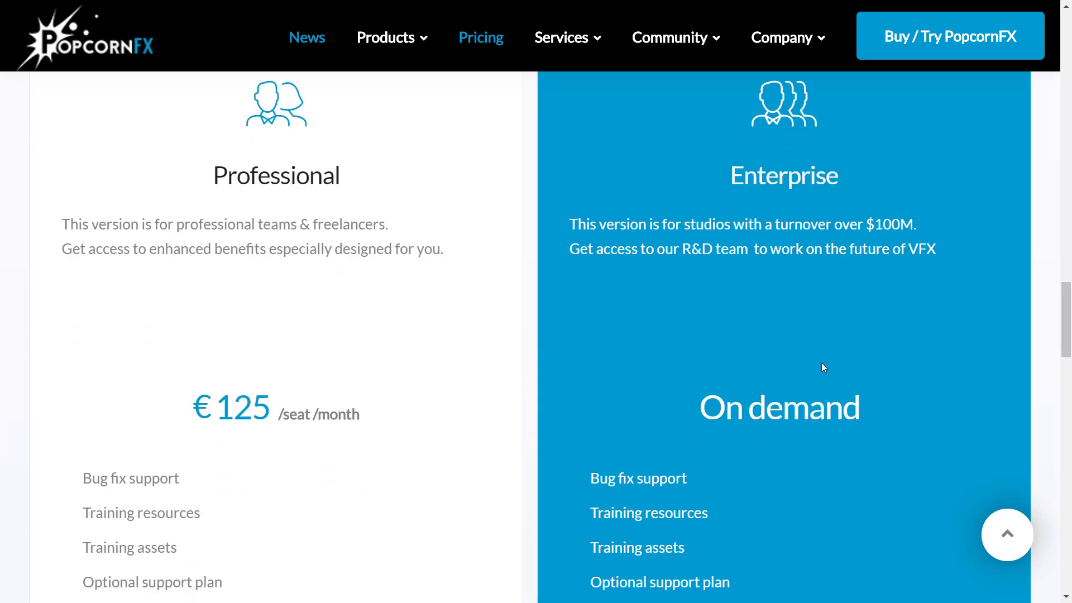
scroll(729, 311, down, 16)
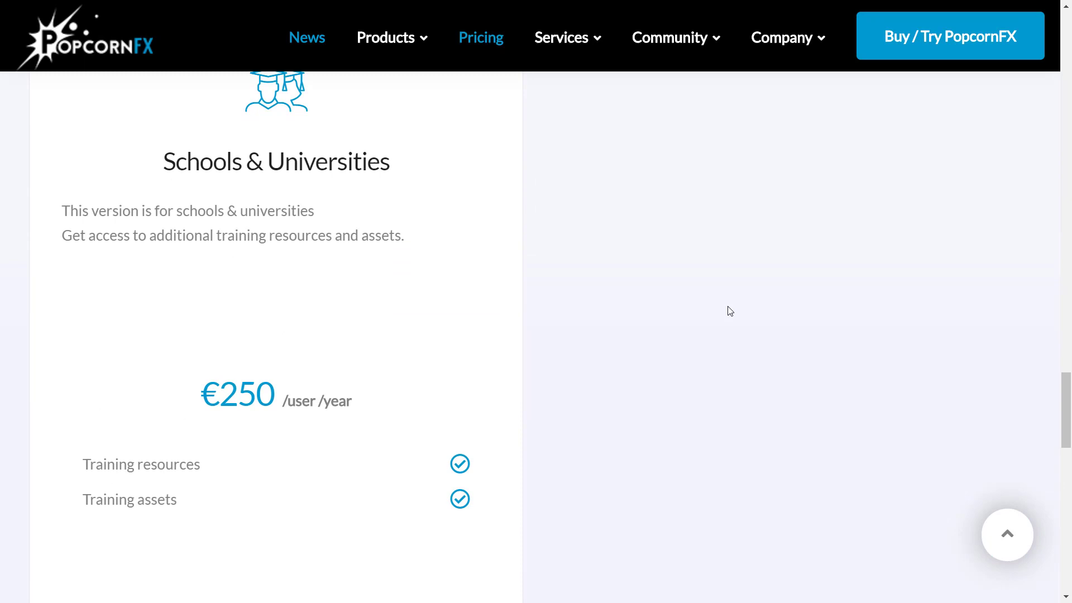
scroll(513, 248, up, 8)
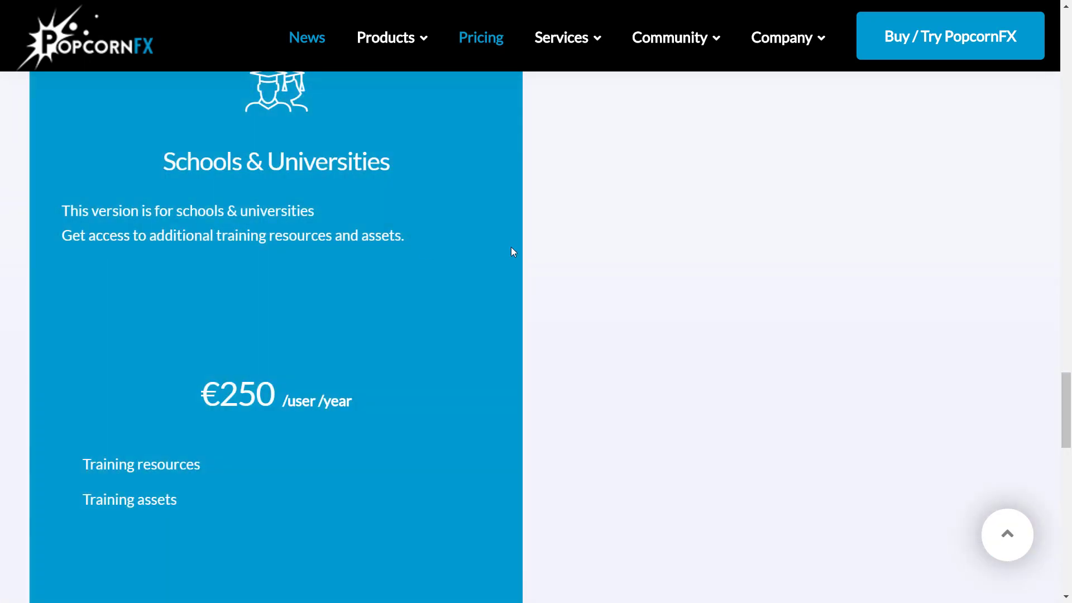
scroll(513, 249, down, 9)
scroll(670, 284, down, 6)
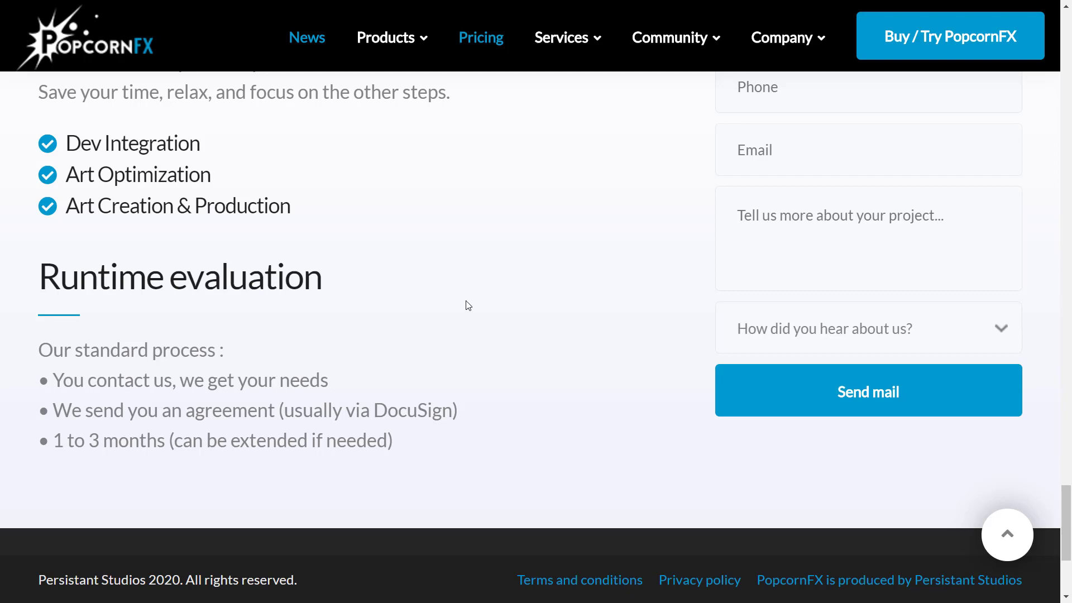
scroll(473, 302, up, 10)
scroll(475, 301, up, 10)
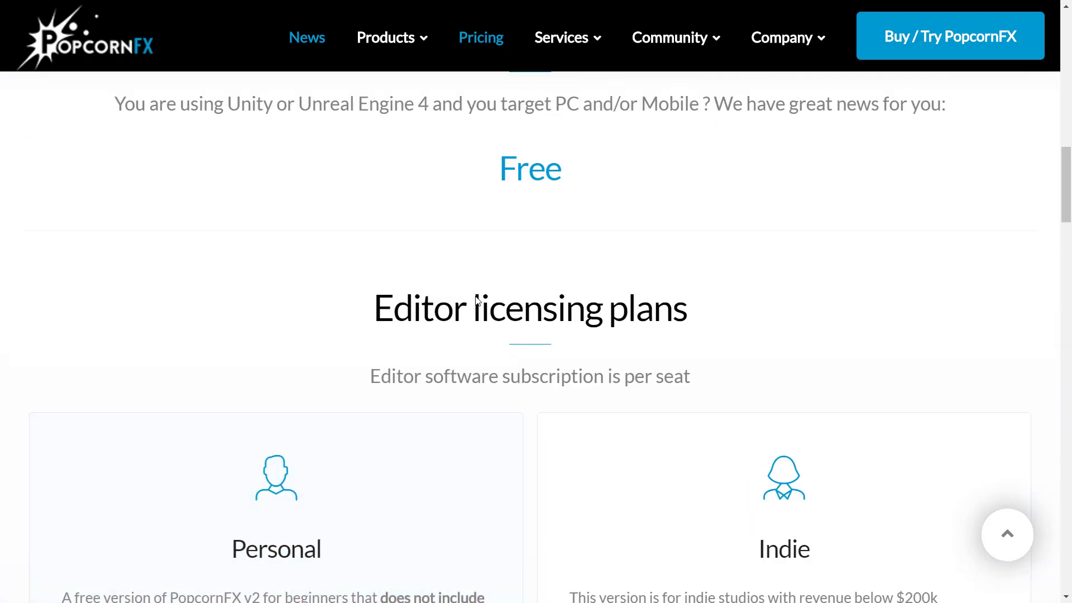
scroll(475, 301, down, 4)
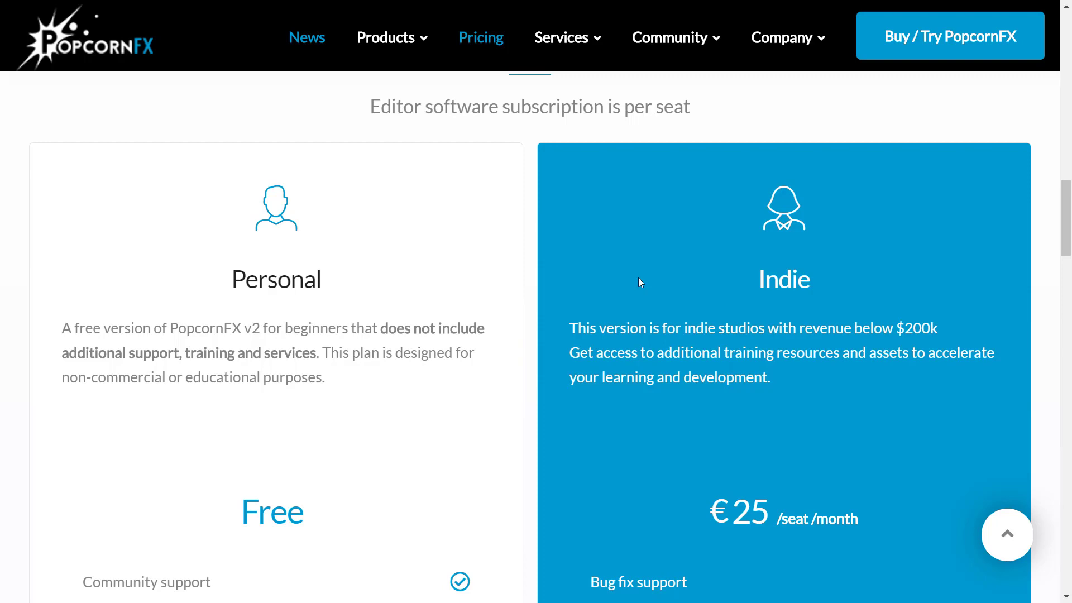
scroll(583, 309, up, 8)
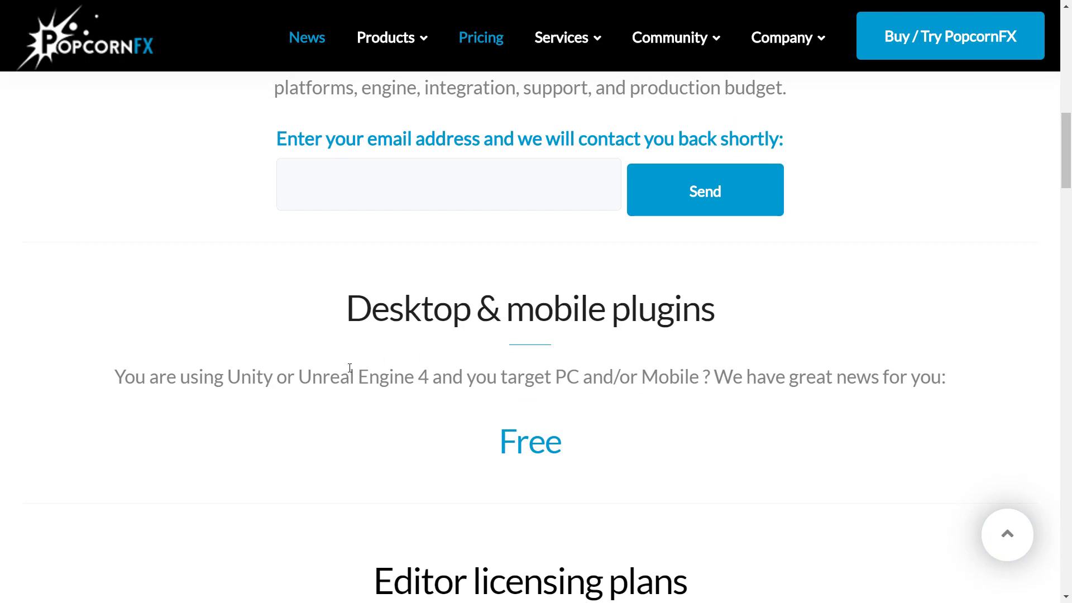
drag(299, 374, 428, 377)
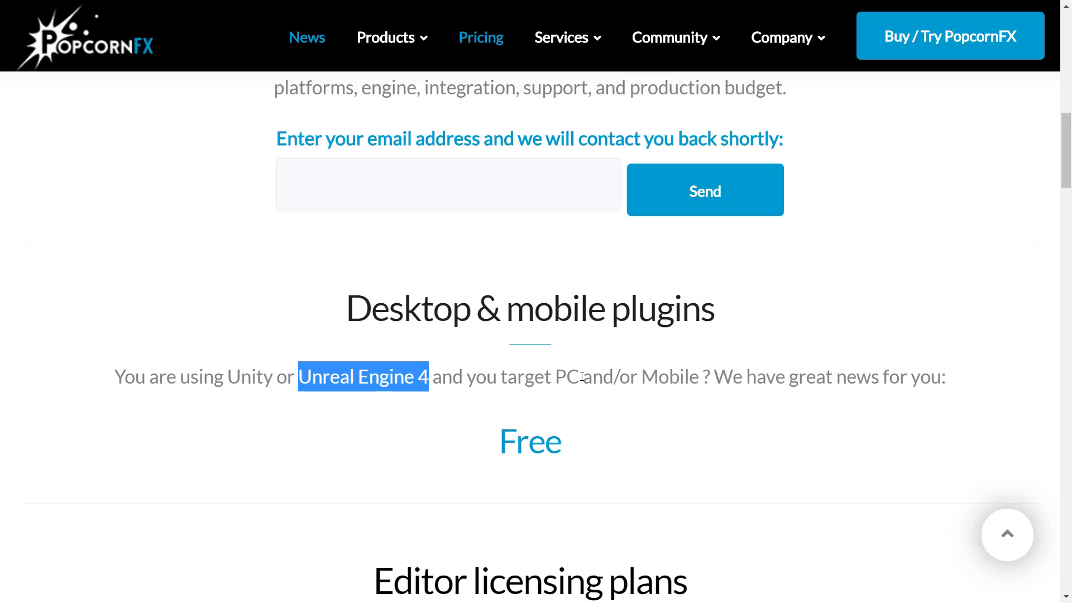
scroll(607, 306, up, 15)
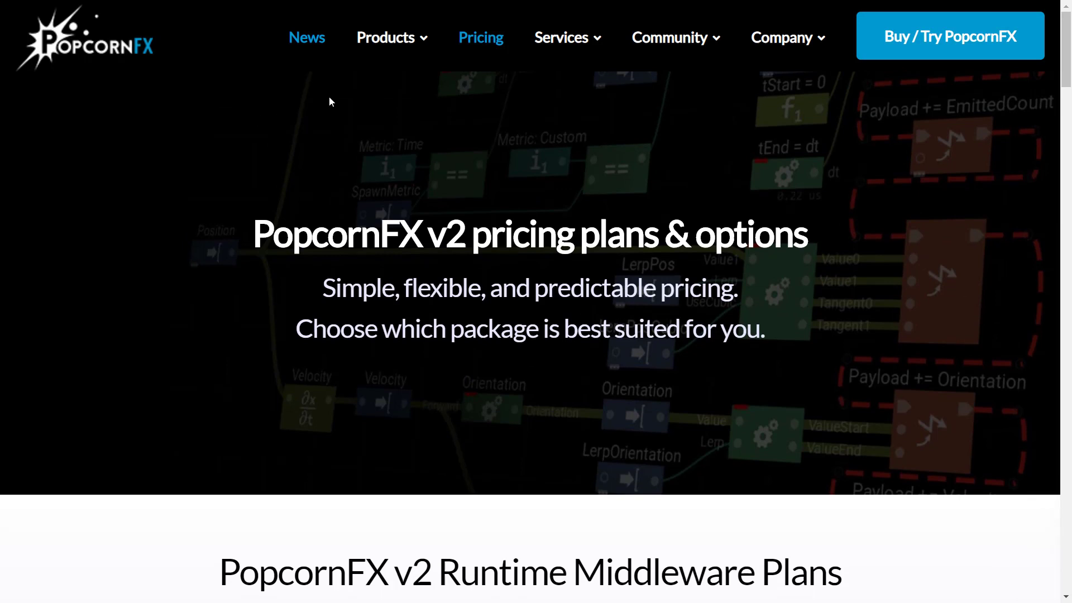
Open the Buy / Try PopcornFX page and scroll down to the €250 Schools & Universities plan.
click(949, 35)
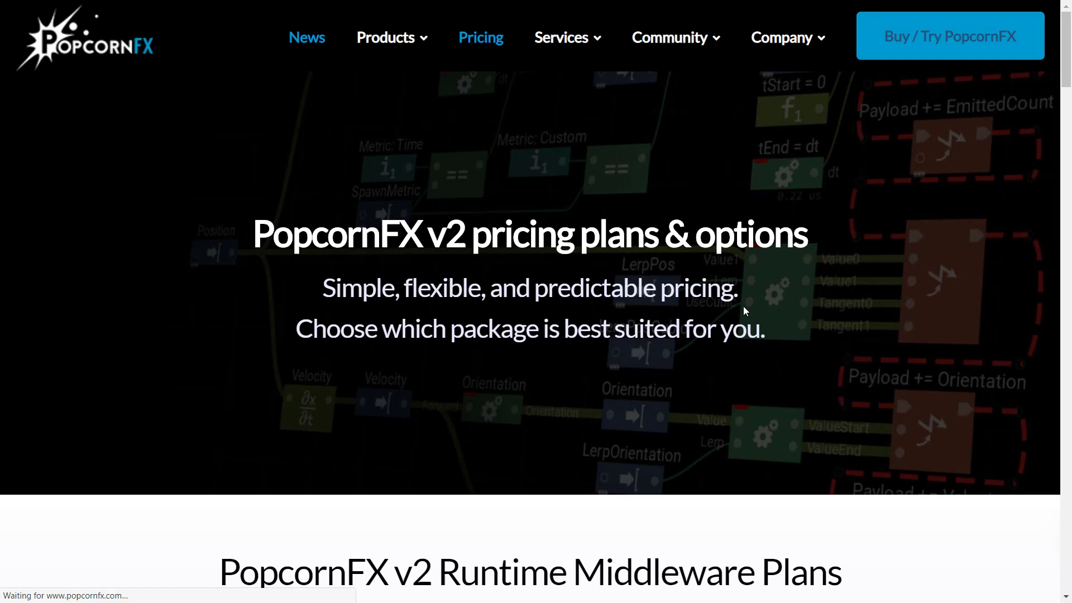
scroll(773, 301, down, 3)
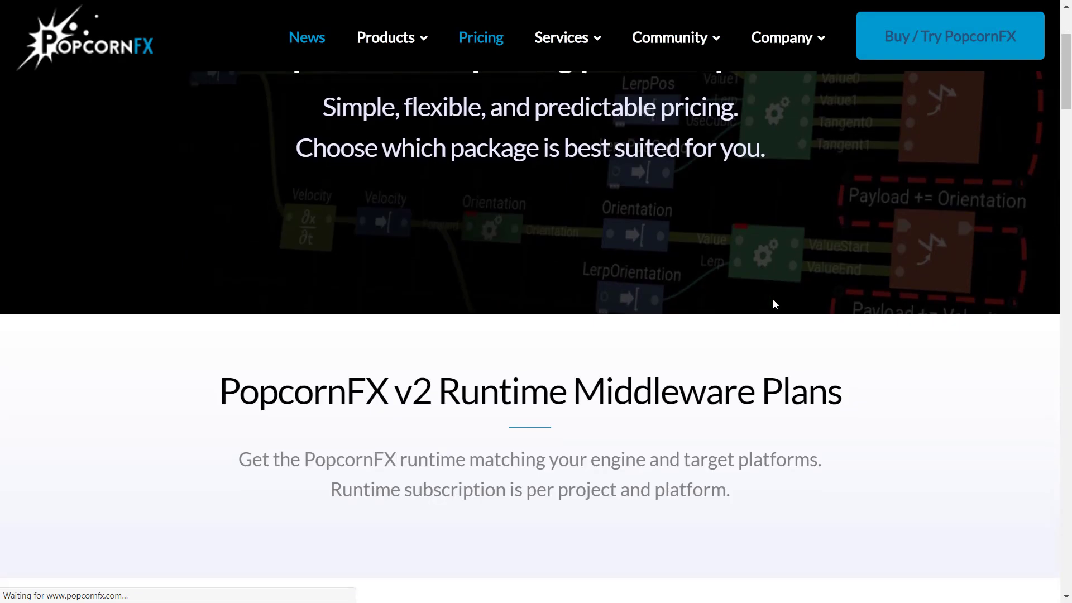
scroll(769, 305, down, 10)
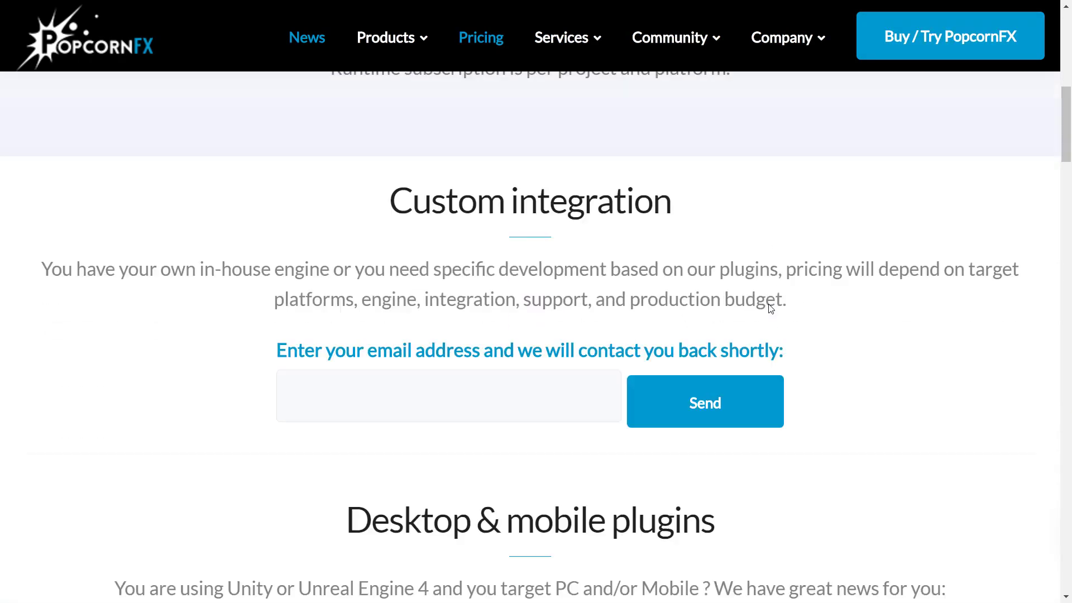
scroll(771, 309, down, 20)
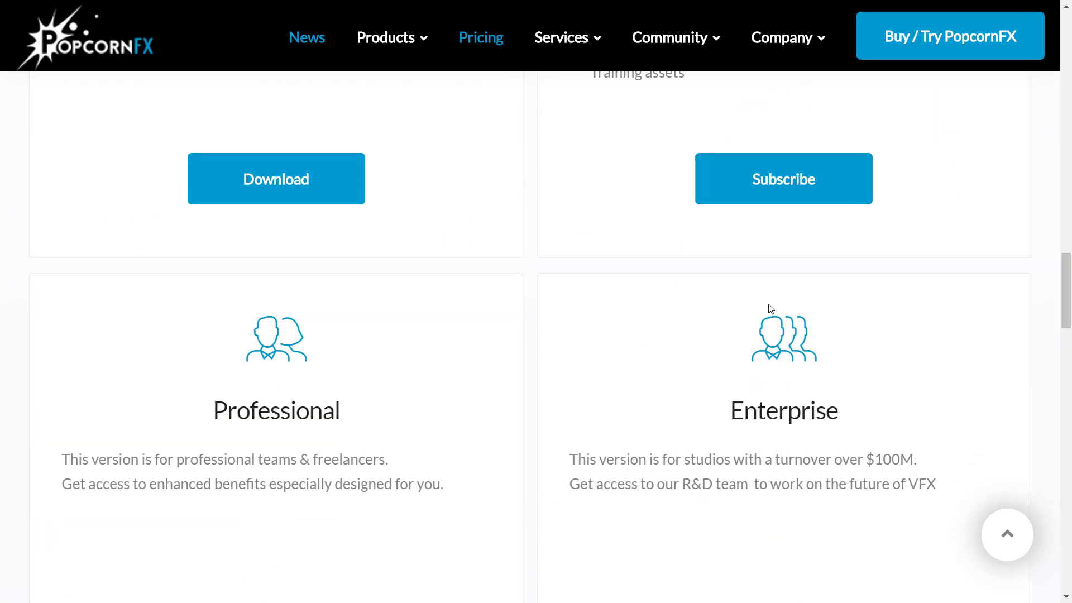
scroll(771, 308, down, 20)
scroll(773, 306, up, 9)
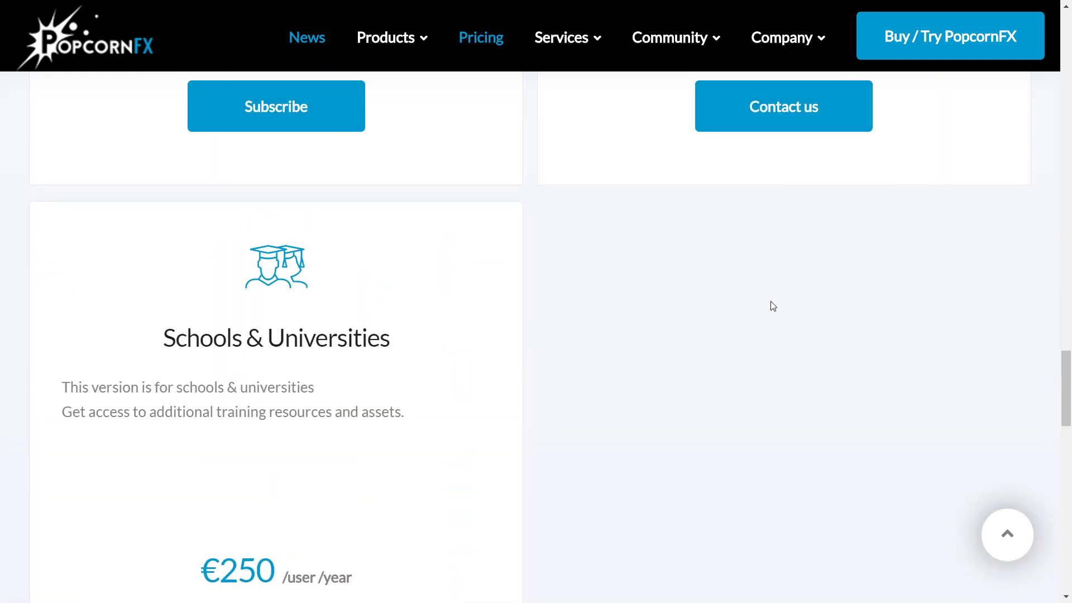